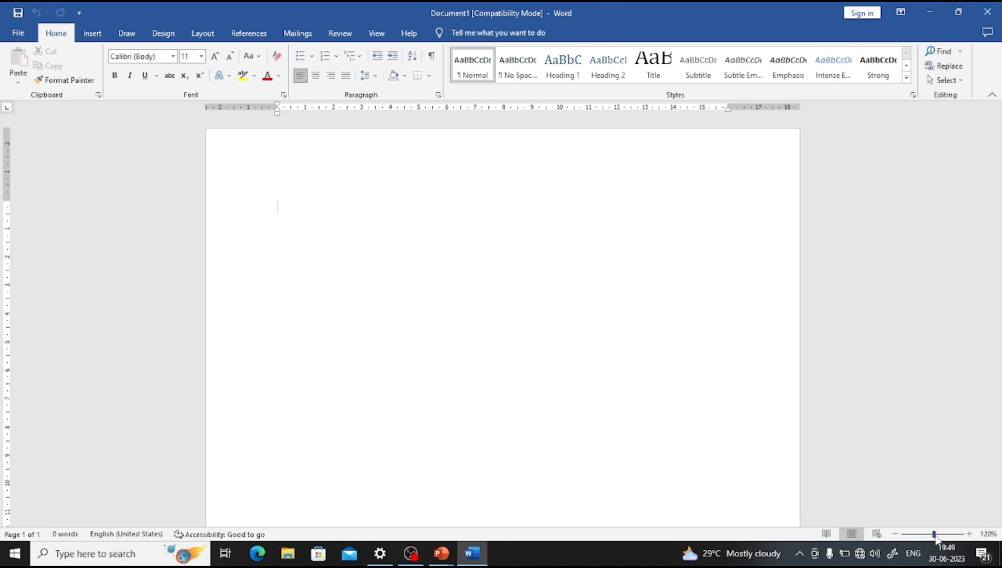
- Try the page zoom at its 10% and 500% extremes and return it to about 116%
left_click_drag(936, 537, 961, 535)
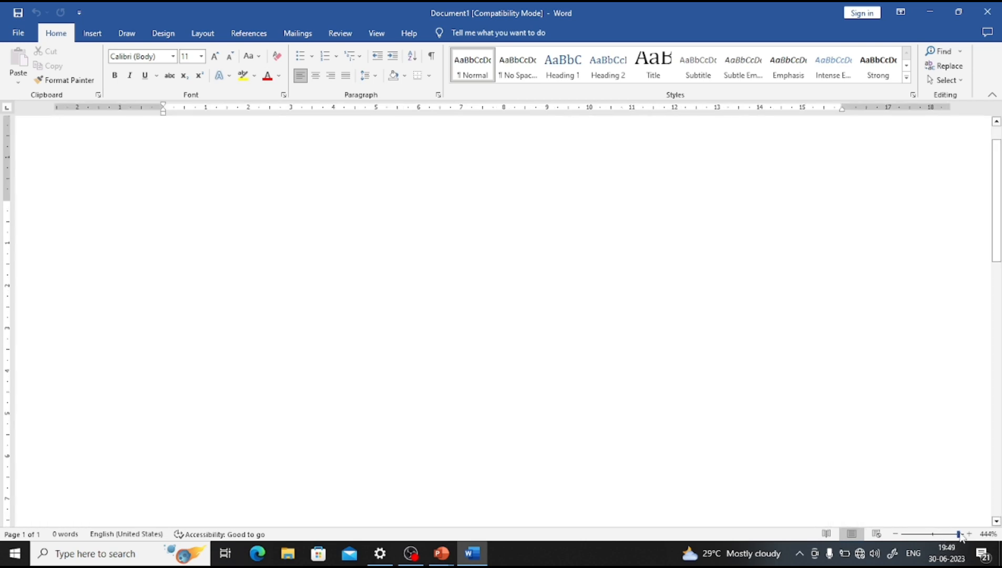
left_click(941, 537)
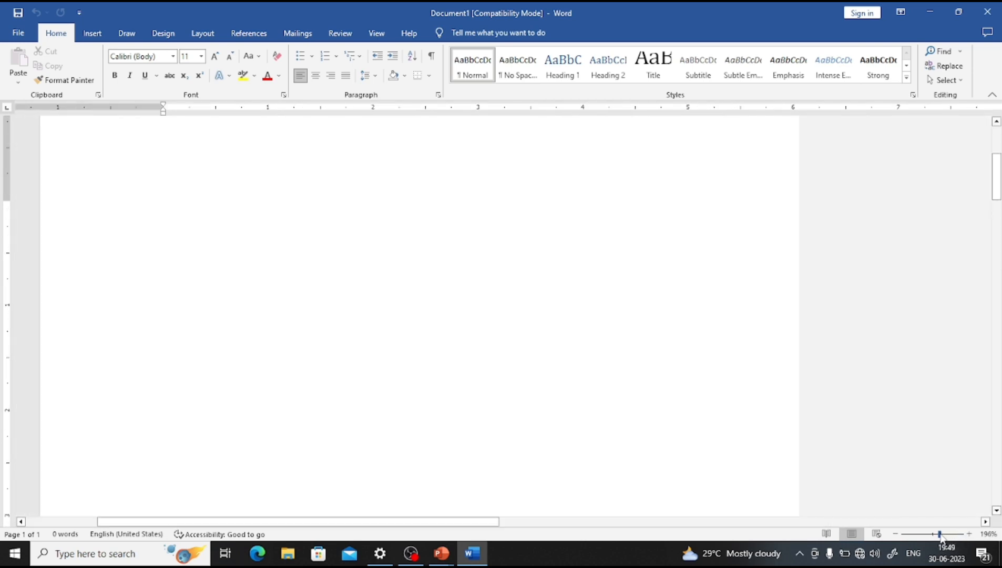
left_click(917, 536)
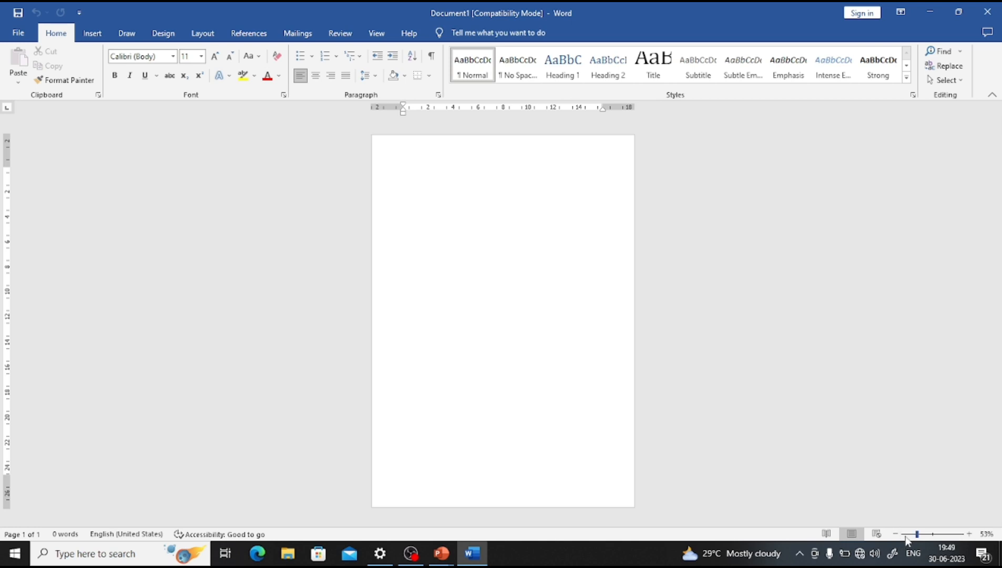
left_click(906, 536)
left_click(903, 535)
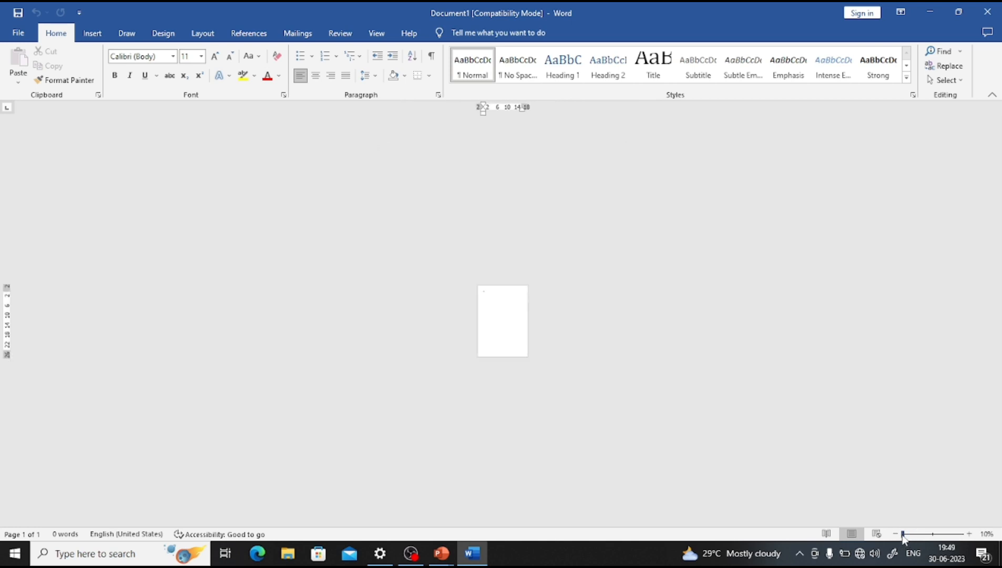
left_click(969, 534)
left_click(969, 534)
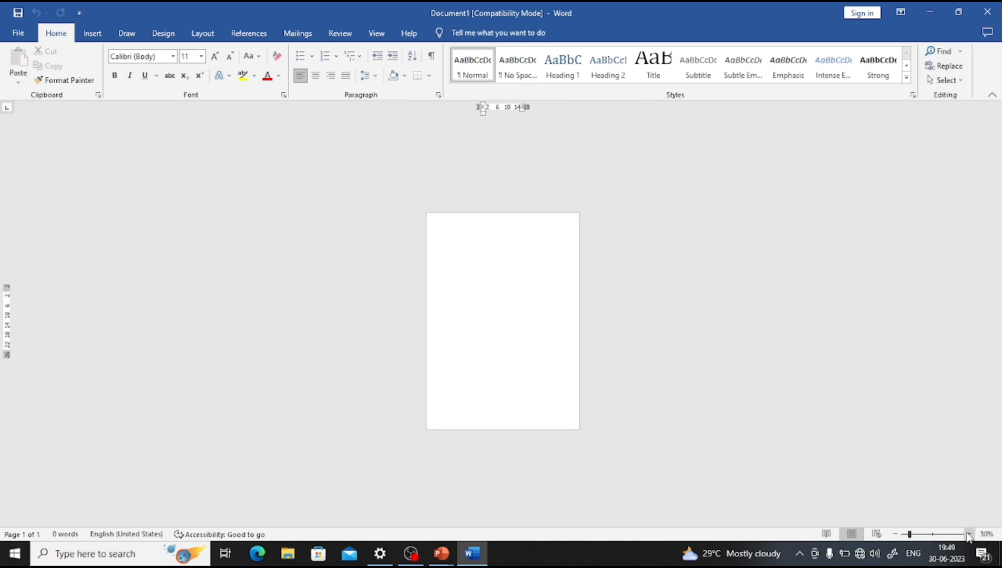
left_click_drag(912, 534, 971, 537)
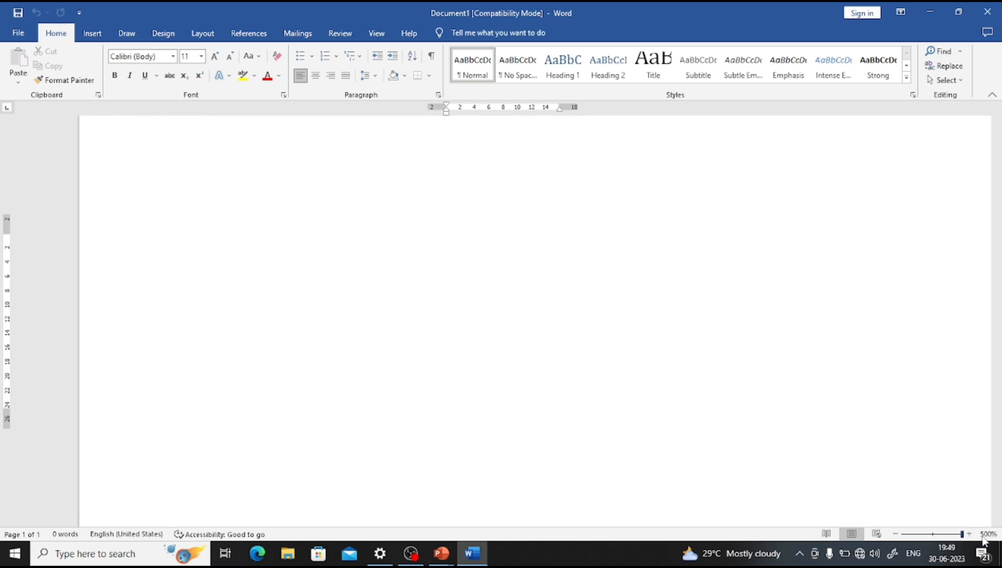
left_click(935, 535)
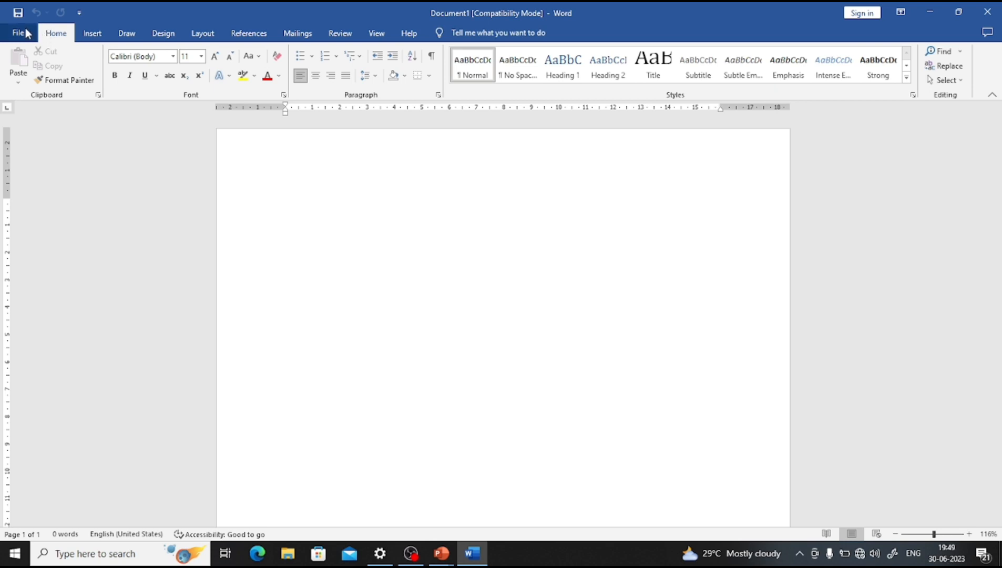
left_click(27, 33)
key("Escape")
key("alt")
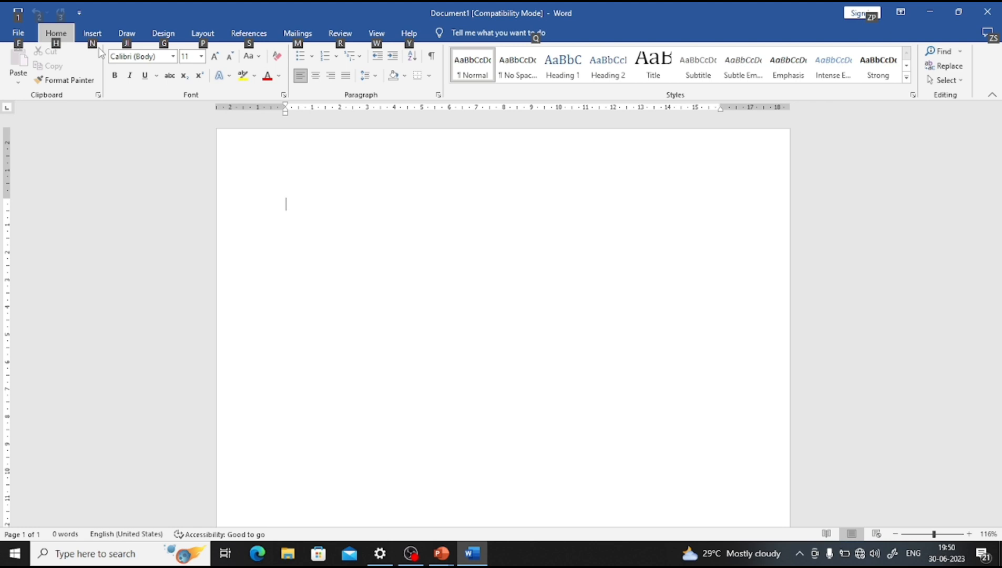
key("alt")
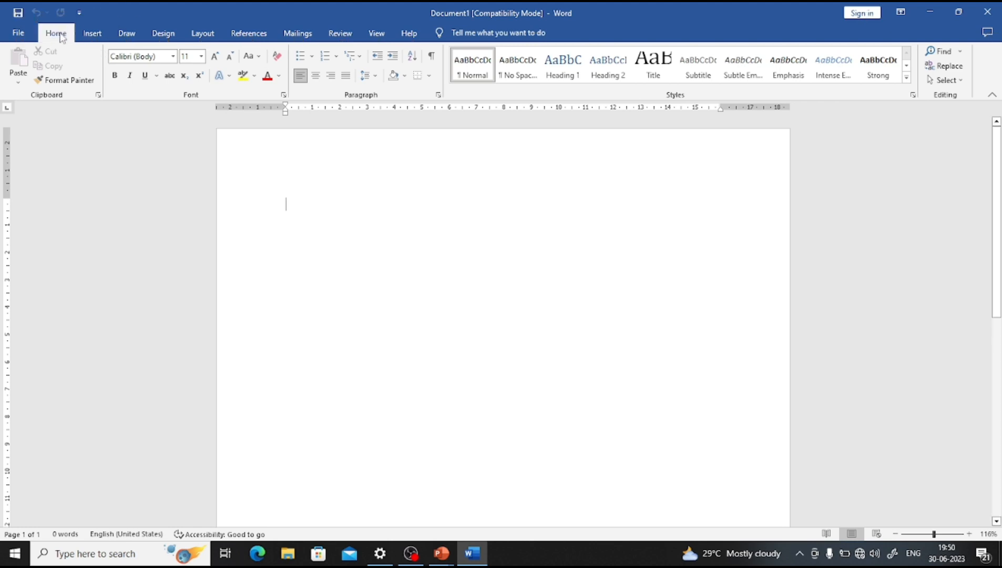
left_click(16, 29)
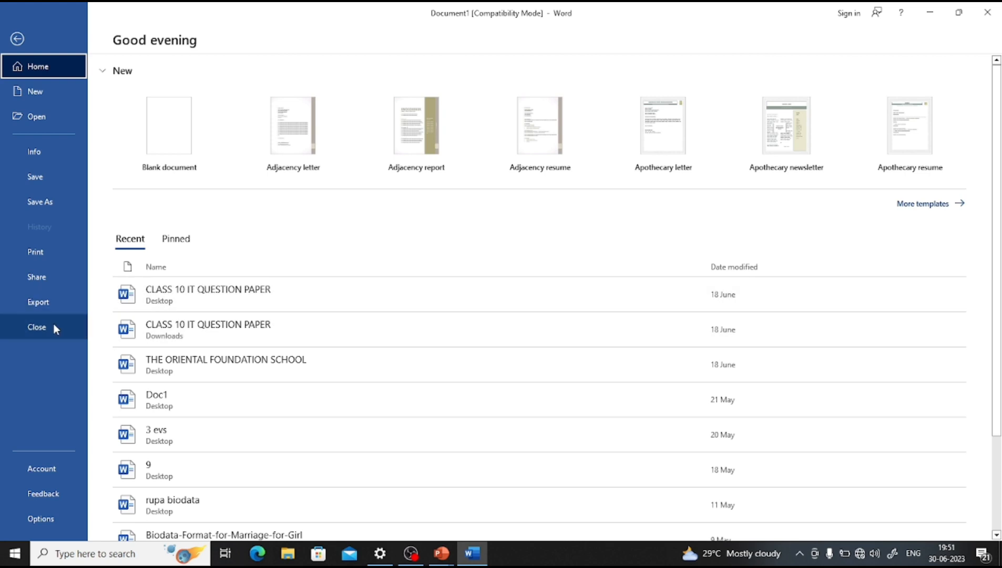
left_click(19, 38)
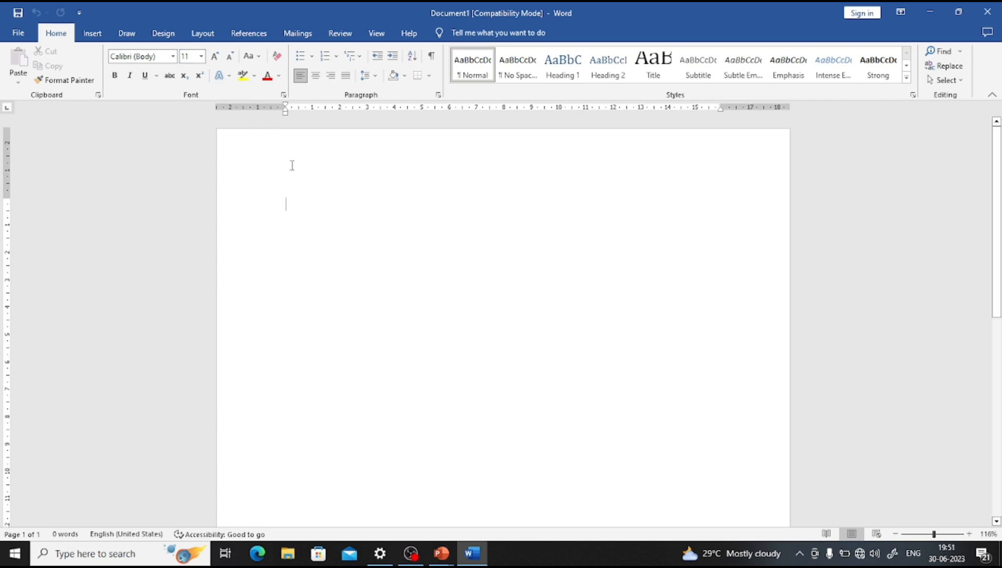
- Enter the text "Programmer platform" and set its font to Bahnschrift SemiBold Condensed
type("R")
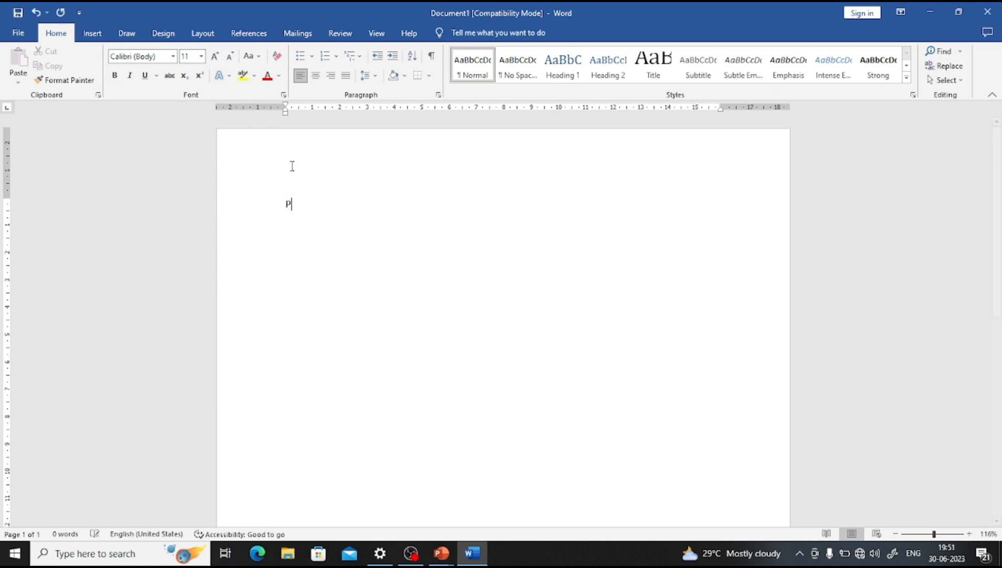
key("BackSpace")
type("Programmer platform")
triple_click(284, 204)
left_click(172, 55)
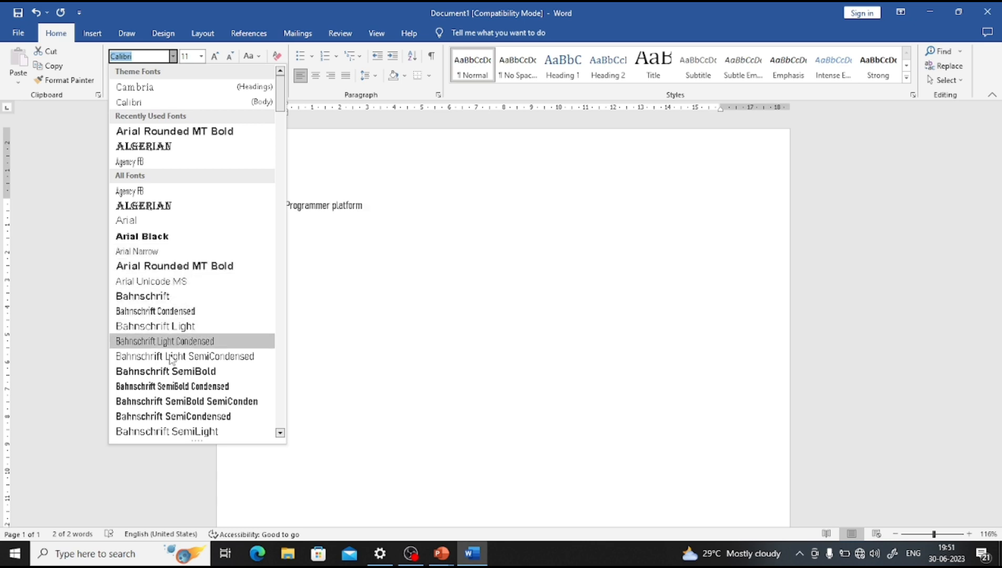
left_click(172, 387)
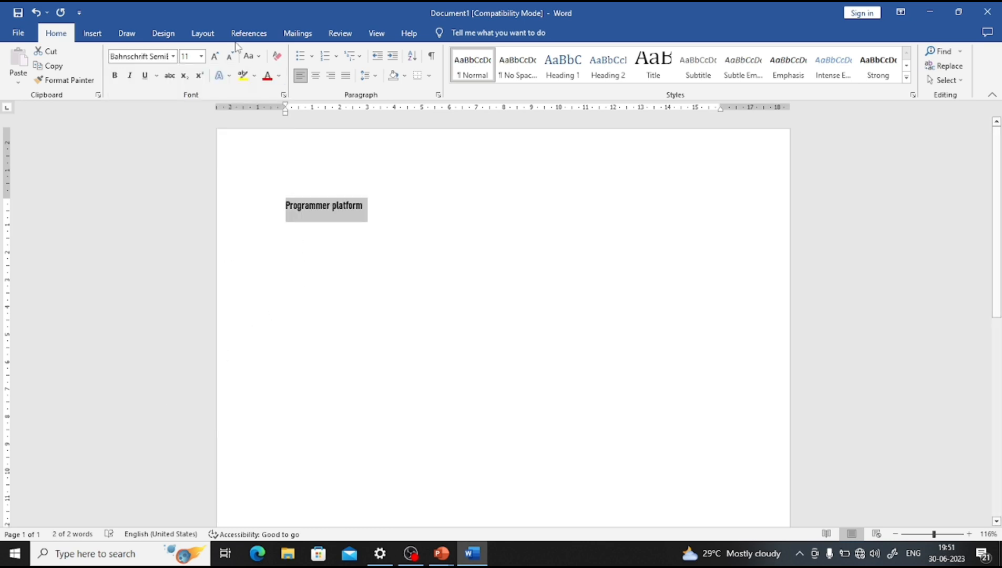
- Enlarge the "Programmer platform" text past 20 pt and shrink it back down to a font size of 14
left_click(216, 57)
left_click(216, 56)
left_click(215, 56)
left_click(216, 56)
left_click(216, 56)
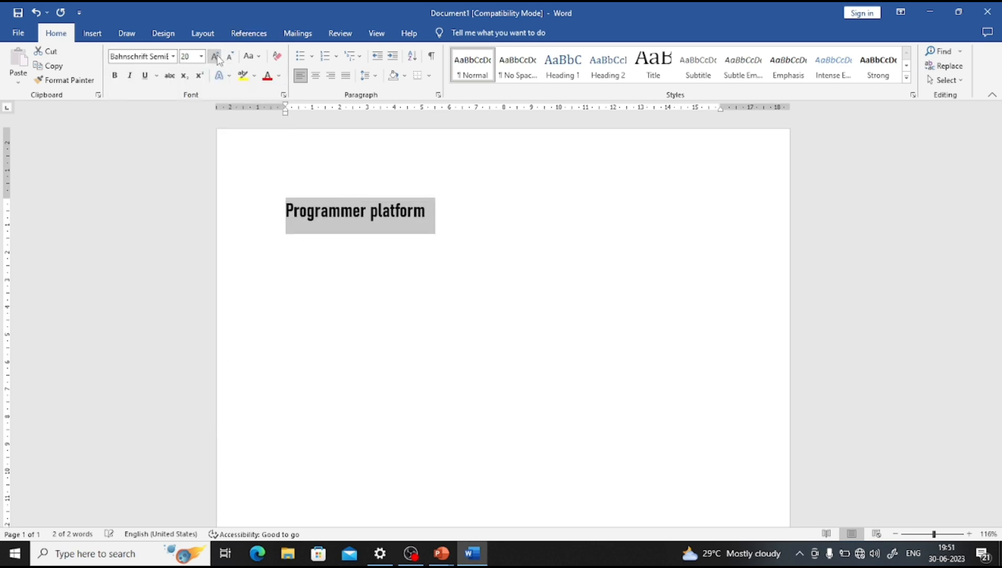
left_click(216, 56)
left_click(215, 56)
left_click(216, 56)
left_click(230, 56)
left_click(230, 56)
left_click(230, 56)
left_click(230, 56)
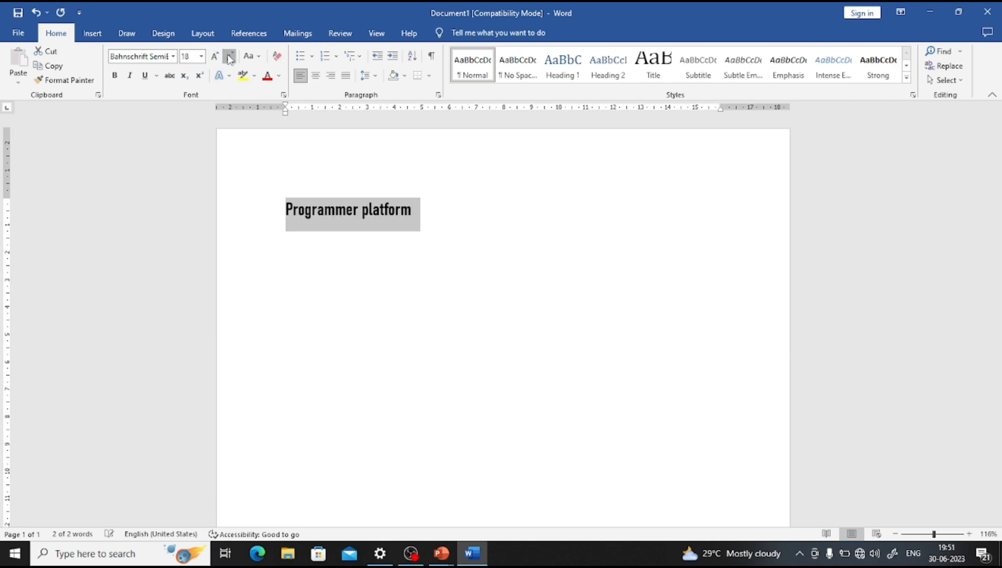
left_click(230, 56)
left_click(230, 57)
- Make the "Programmer platform" text bold and colour it with the standard purple
left_click(115, 75)
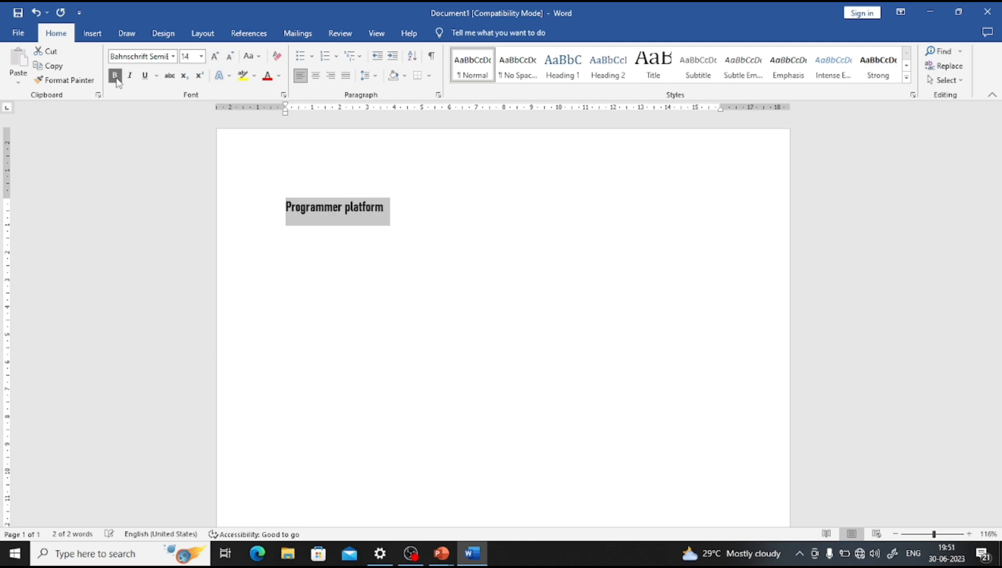
left_click(268, 75)
left_click(279, 75)
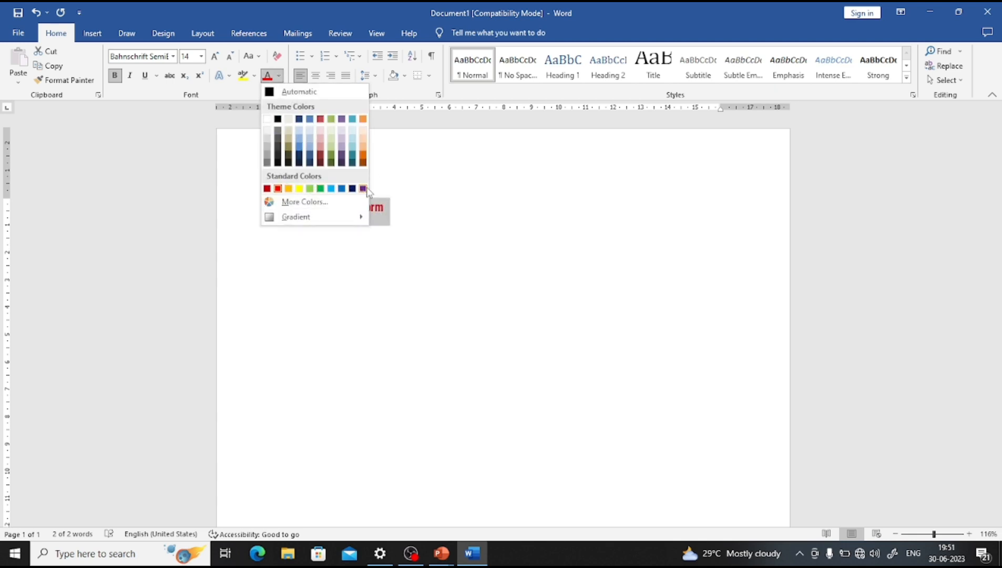
left_click(363, 189)
left_click(386, 200)
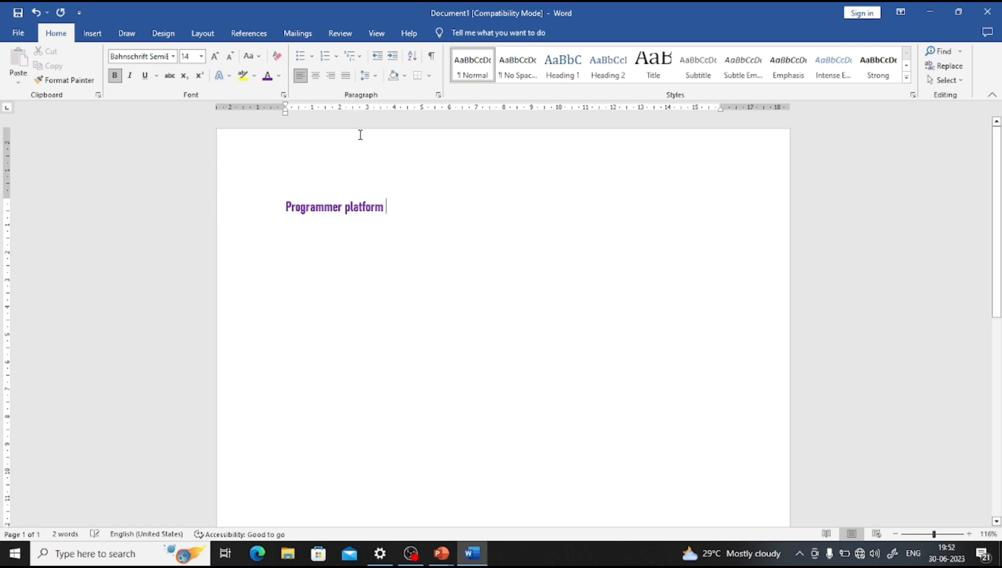
- Apply four-diamond bullets to the "Programmer platform" line and add a second bulleted line reading "Hello everyone"
left_click(312, 56)
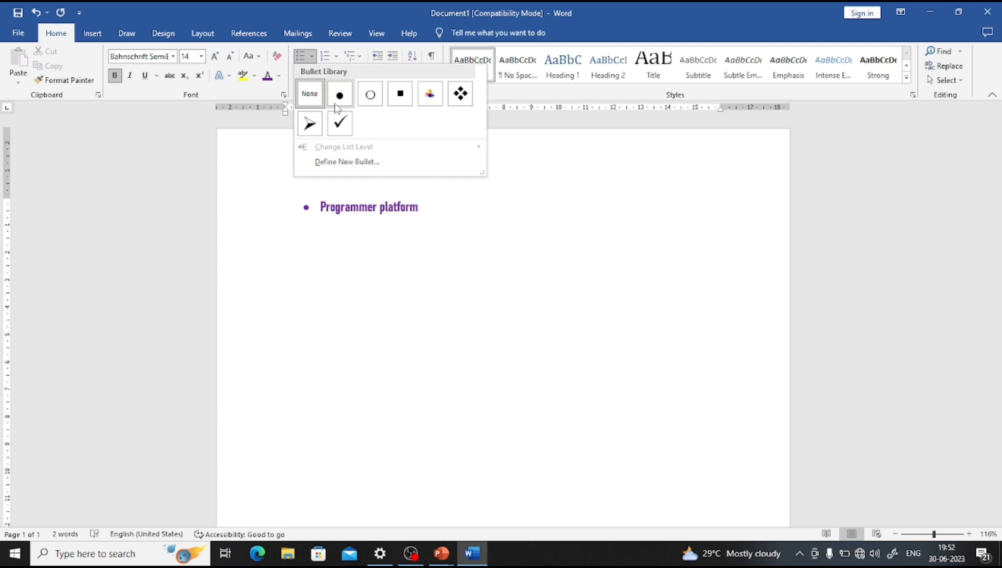
left_click(460, 94)
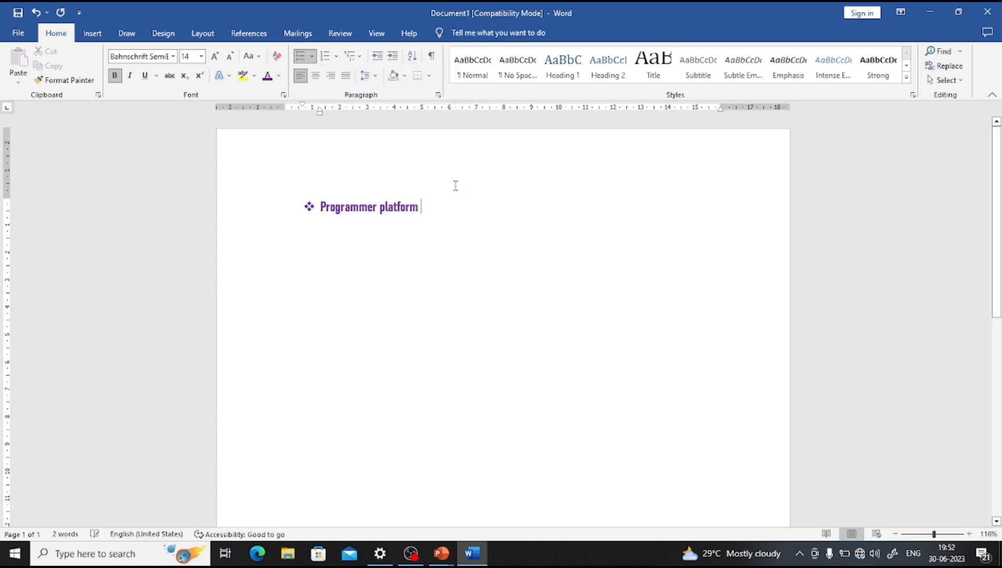
key("Return")
type("he")
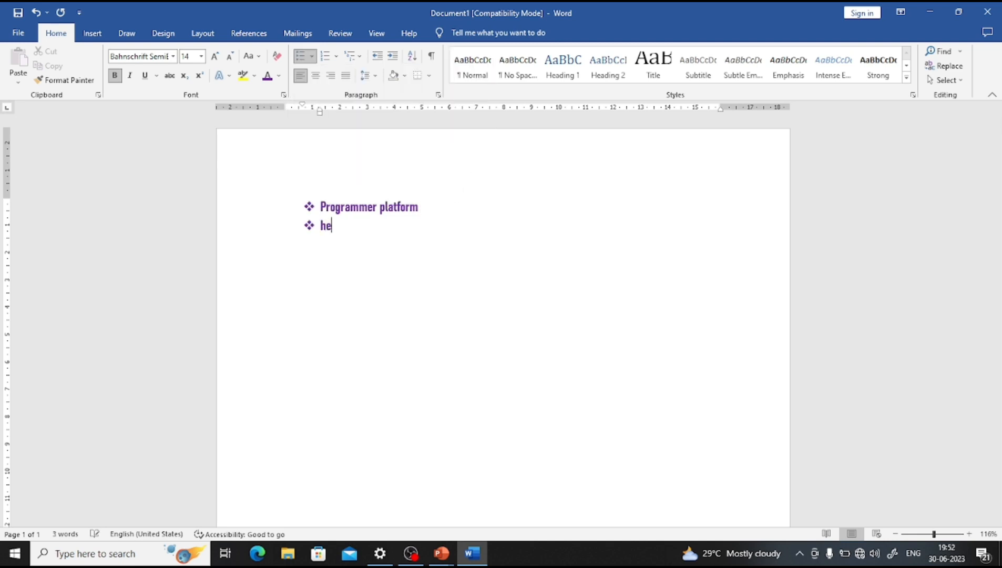
type("llo everyone")
key("Return")
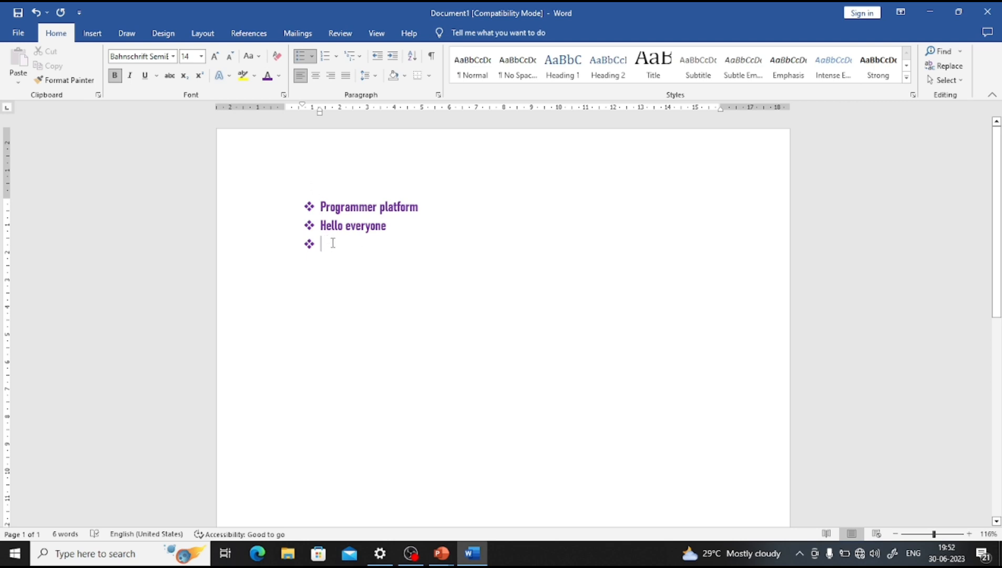
key("BackSpace")
left_click_drag(321, 202, 392, 231)
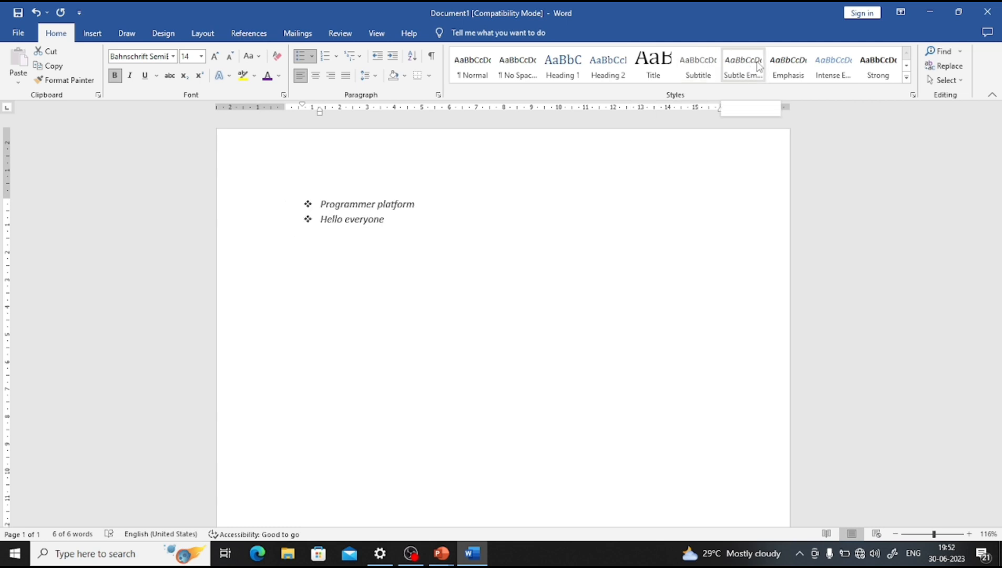
left_click(420, 226)
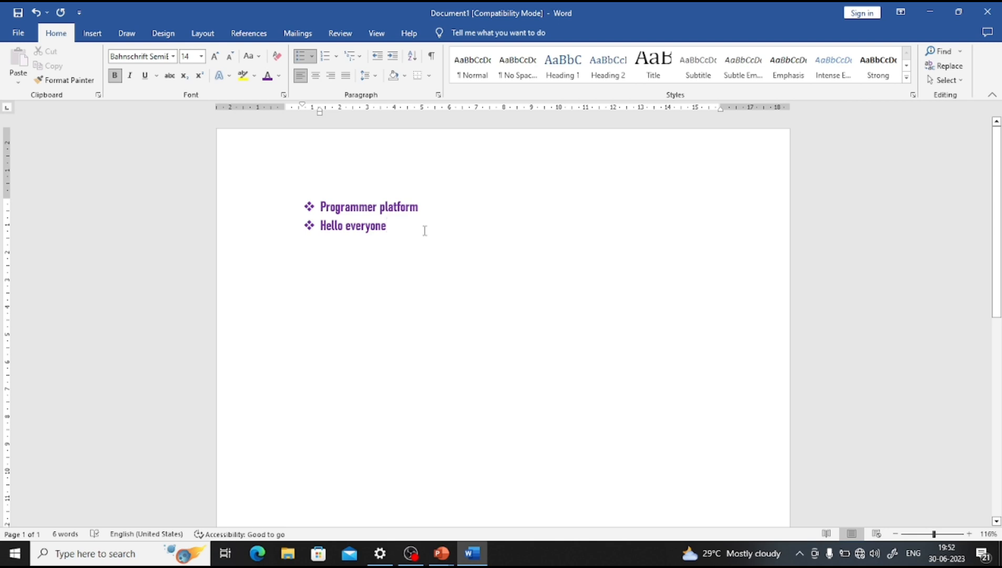
- Delete both bulleted lines and insert a table with two columns and four rows on the empty page
left_click(92, 35)
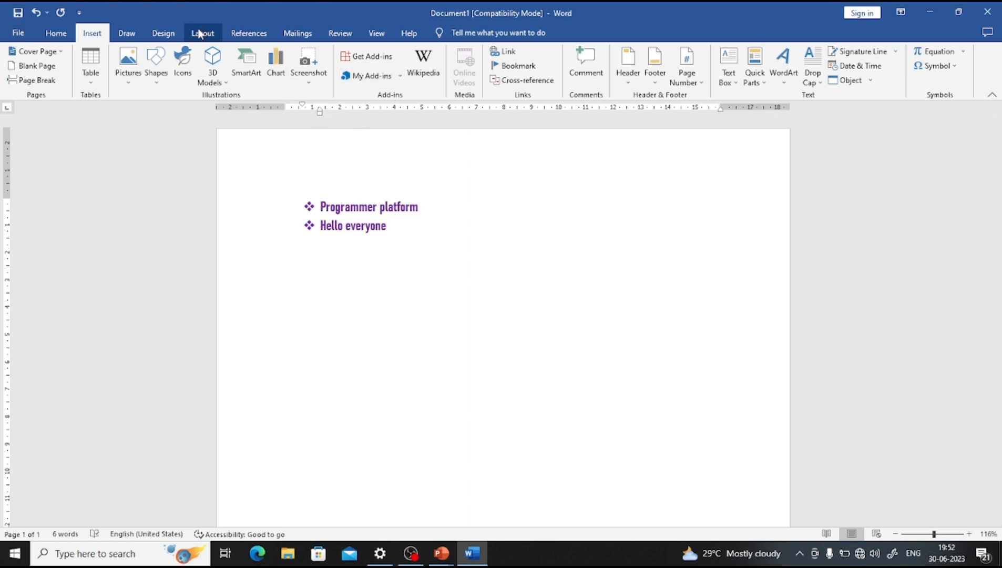
left_click(91, 84)
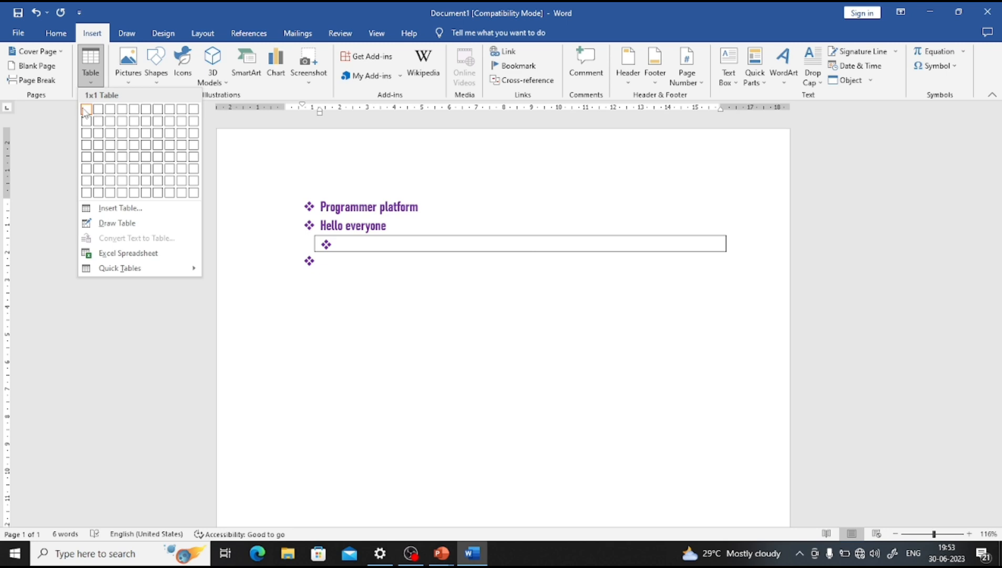
left_click(360, 298)
left_click_drag(378, 262, 309, 200)
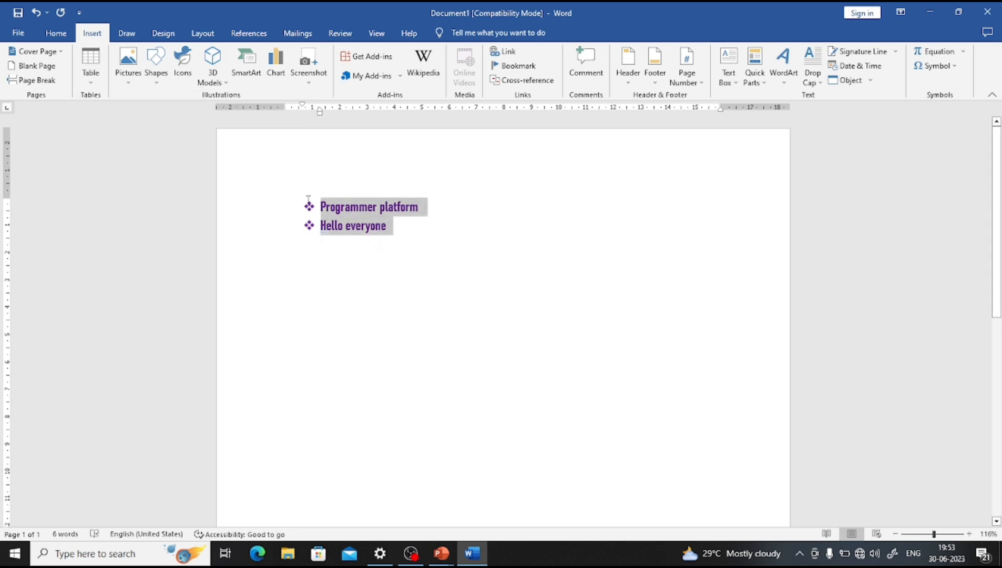
key("Delete")
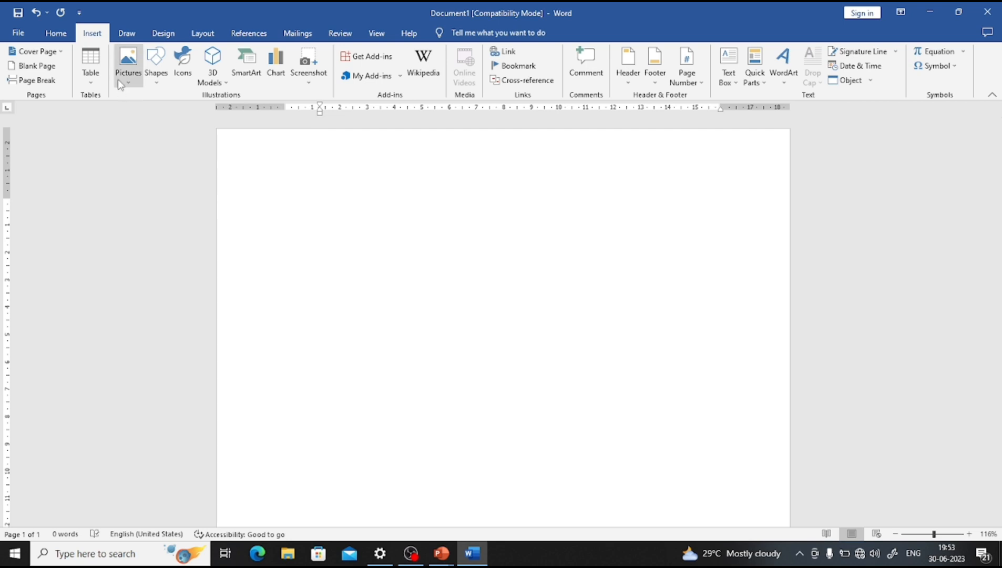
left_click(96, 78)
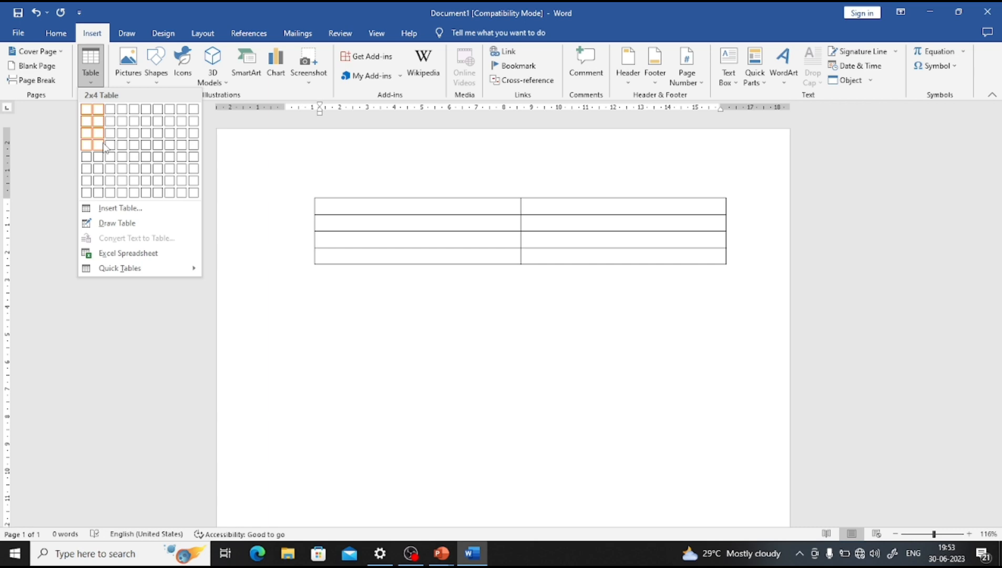
left_click(105, 146)
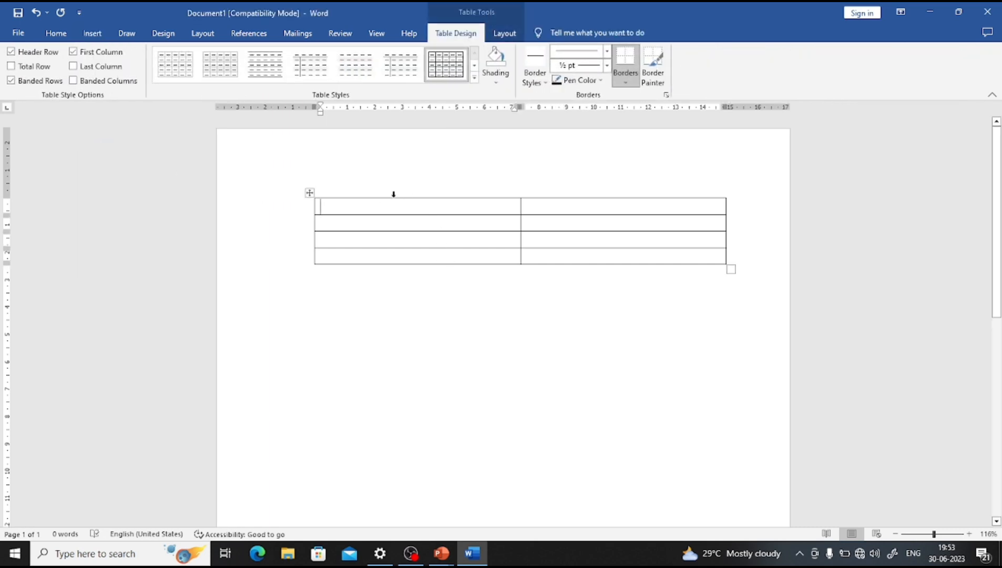
- Move the whole table slightly lower on the page and add a fifth row to it
left_click(311, 190)
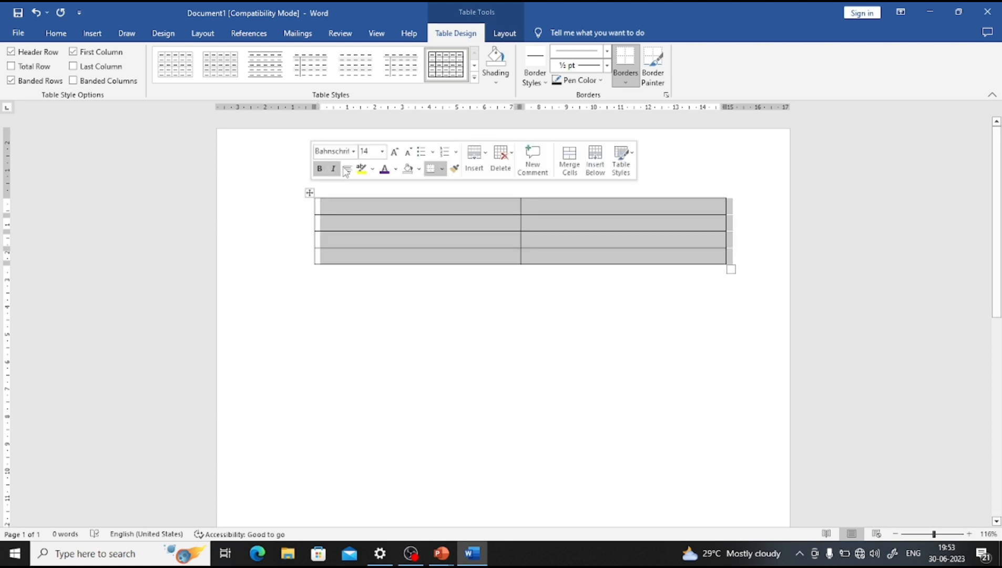
left_click(393, 160)
left_click(393, 160)
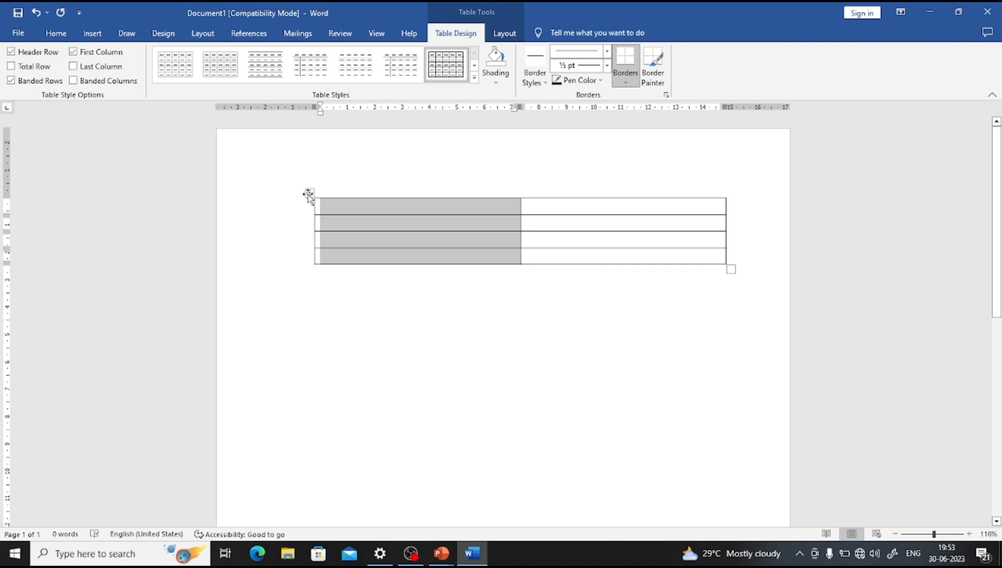
left_click_drag(309, 194, 315, 216)
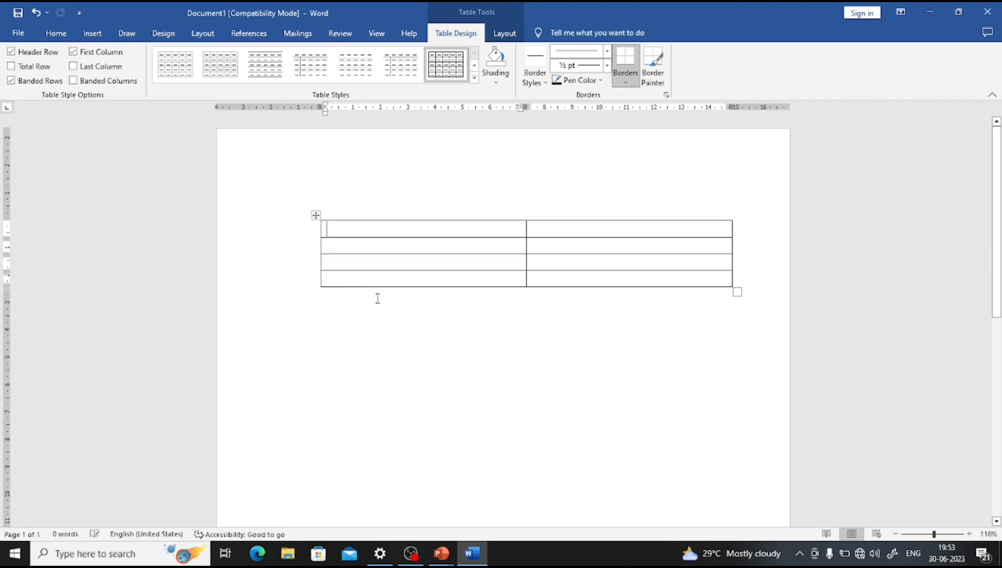
left_click(319, 286)
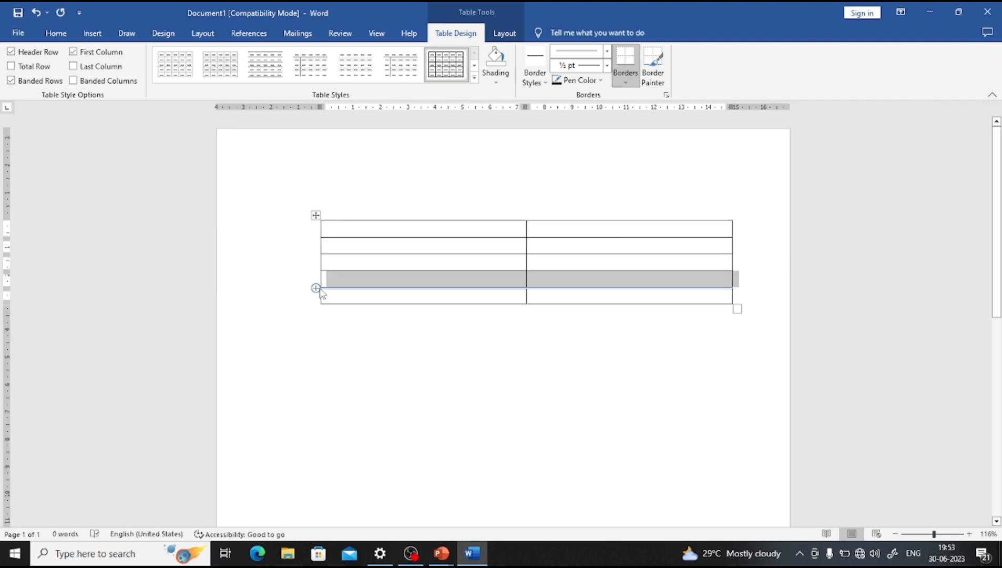
- Add a sixth row to the table, and narrow it to about 3 cm wide in the page's upper-right corner
left_click(320, 287)
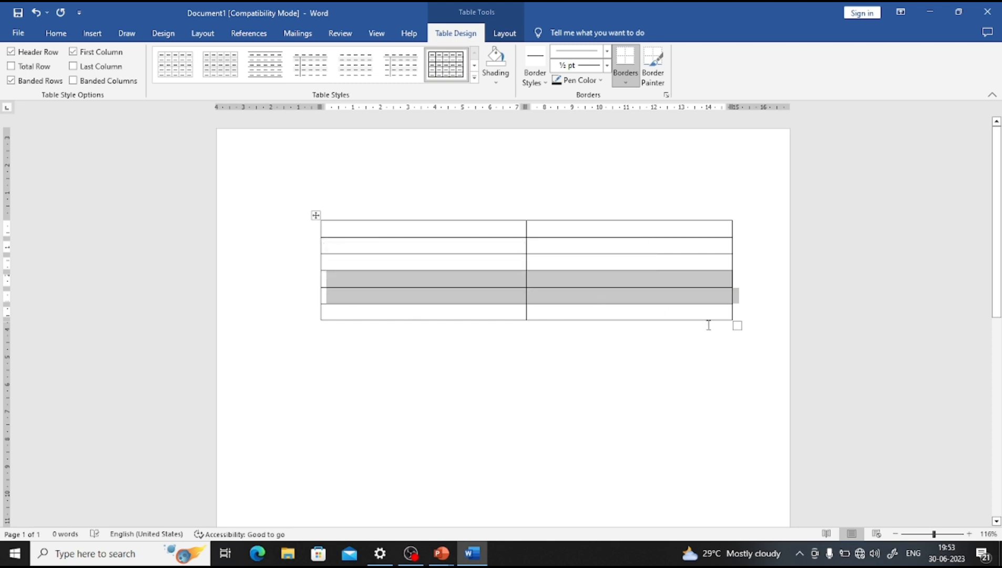
left_click_drag(736, 326, 398, 221)
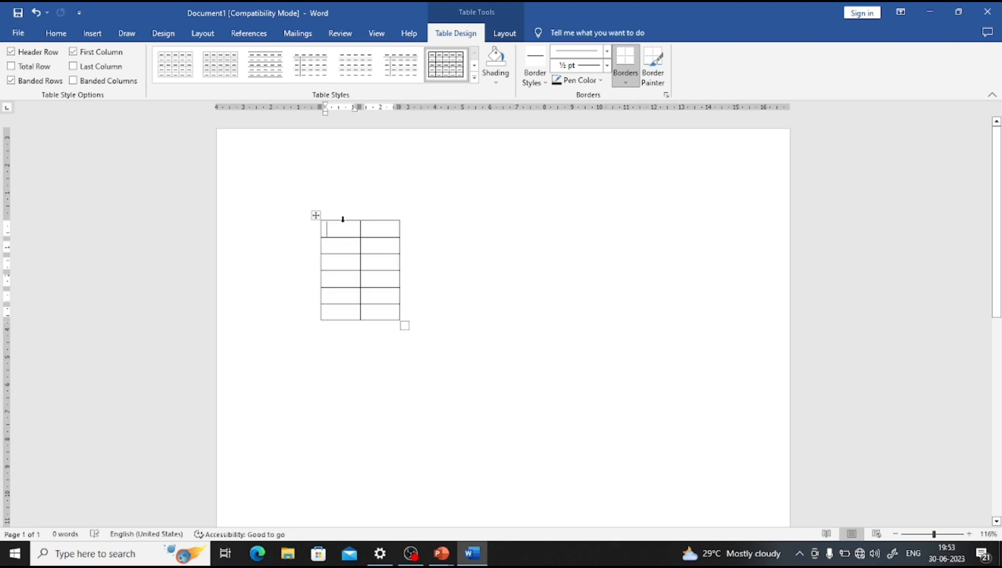
left_click_drag(315, 215, 732, 151)
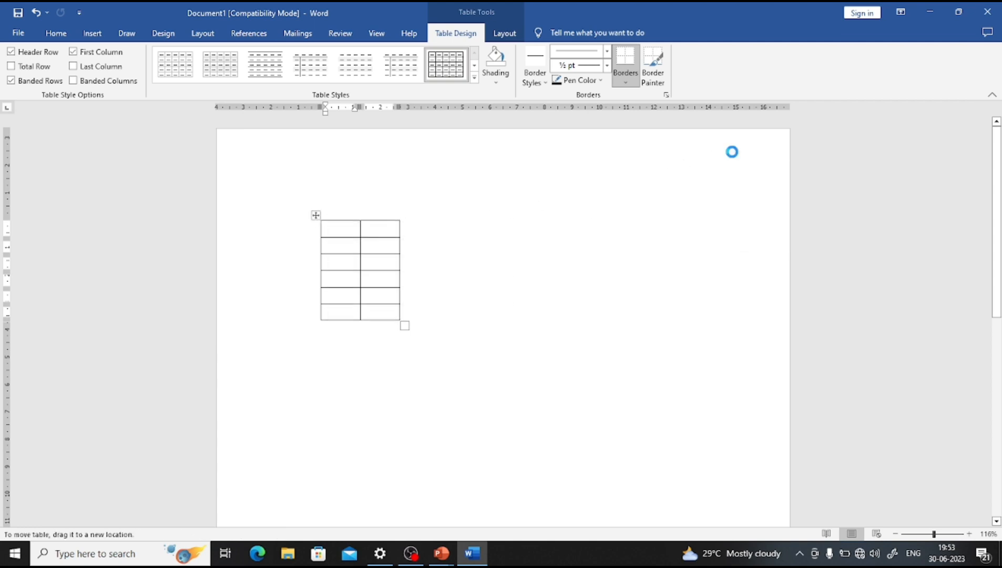
- Insert a table with 5 columns and 2 rows, using automatic fixed column width, inside the existing table's first cell
left_click(88, 29)
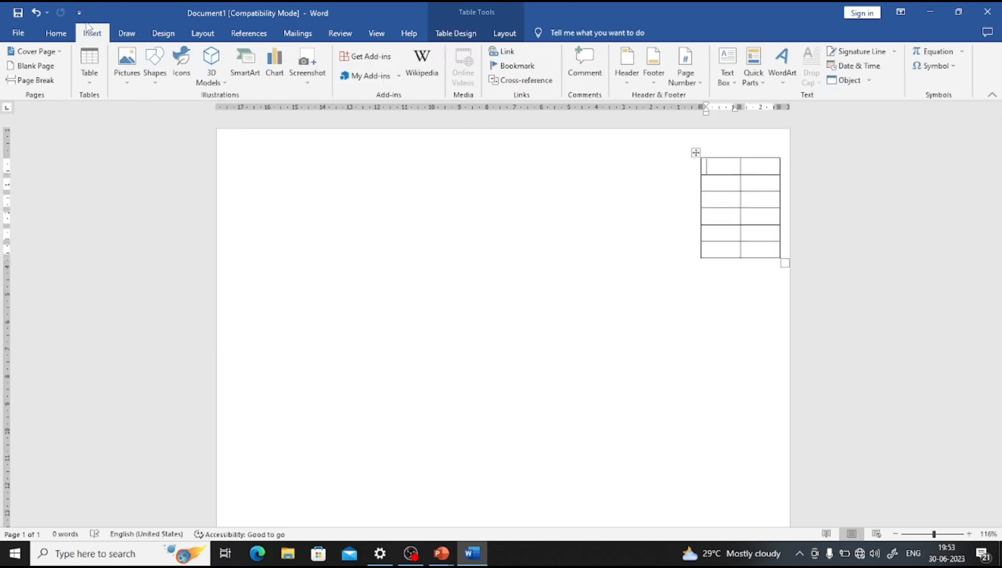
left_click(89, 67)
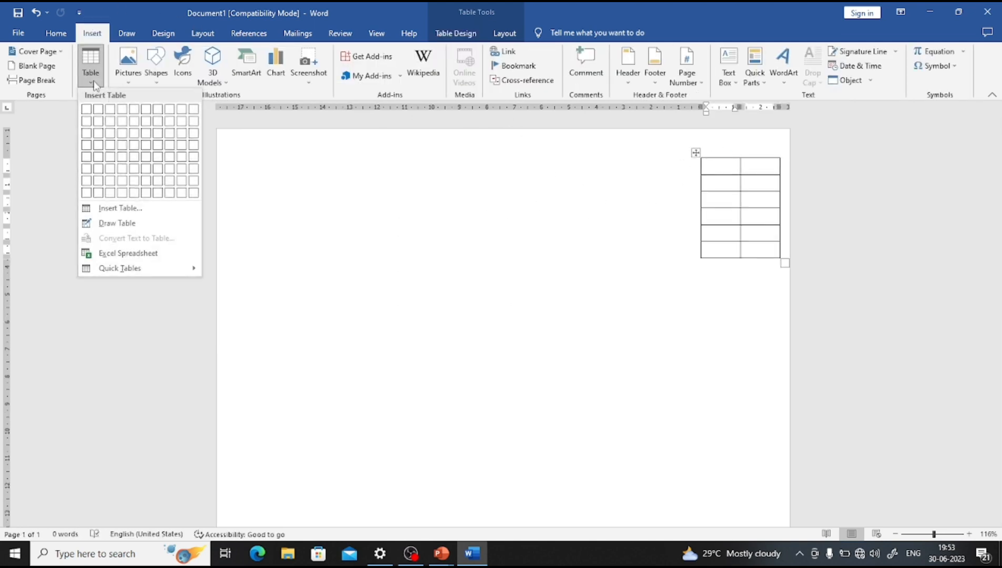
left_click(100, 209)
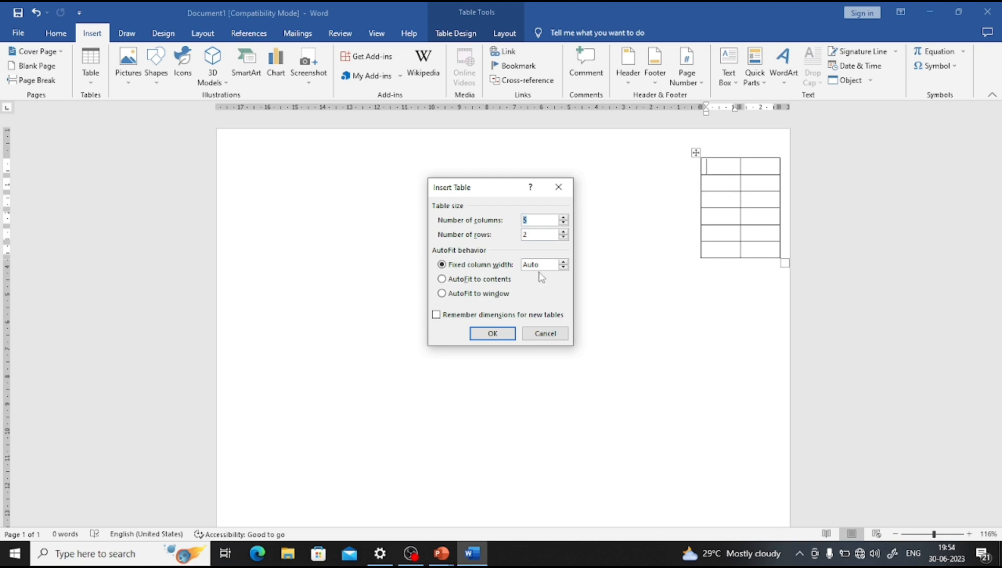
left_click(494, 333)
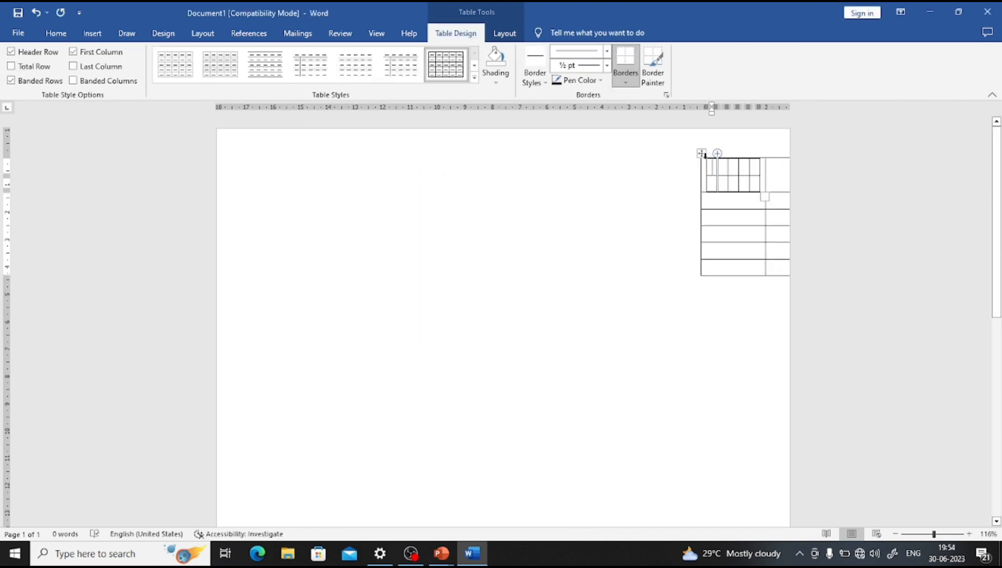
- Take the nested five-column table out, enlarge it to about 7 cm wide and place it below the two-column table
left_click_drag(700, 157, 421, 220)
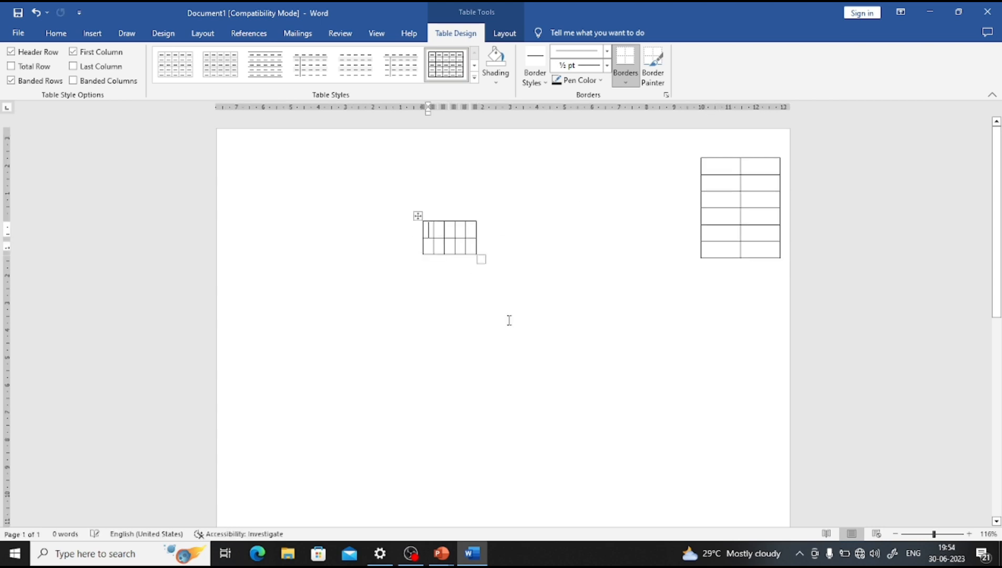
left_click_drag(482, 258, 618, 296)
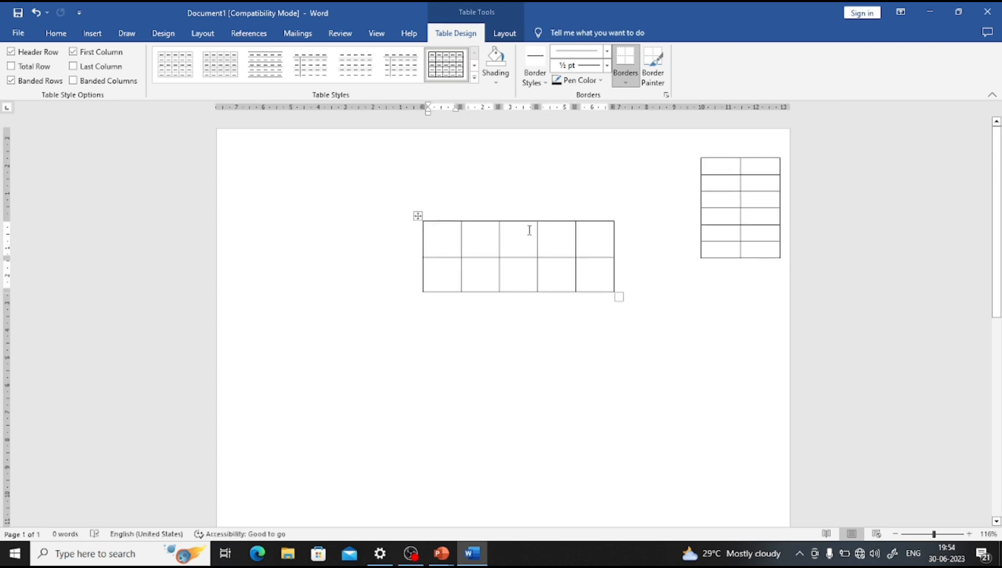
left_click_drag(421, 216, 585, 304)
- Draw a single-cell table about 4.2 cm high at the page's upper-left corner and move it toward the page's middle
left_click(299, 217)
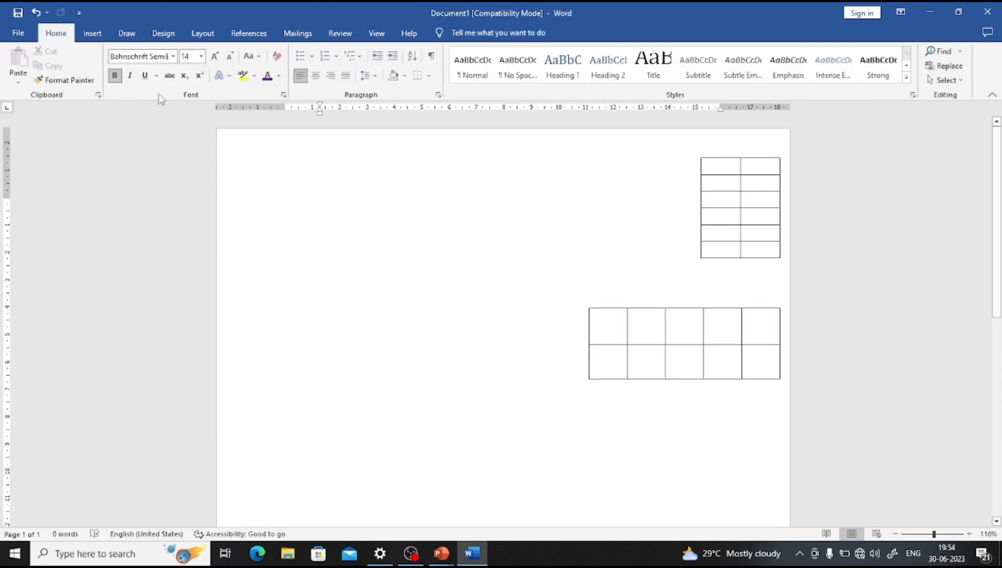
left_click(98, 31)
left_click(81, 70)
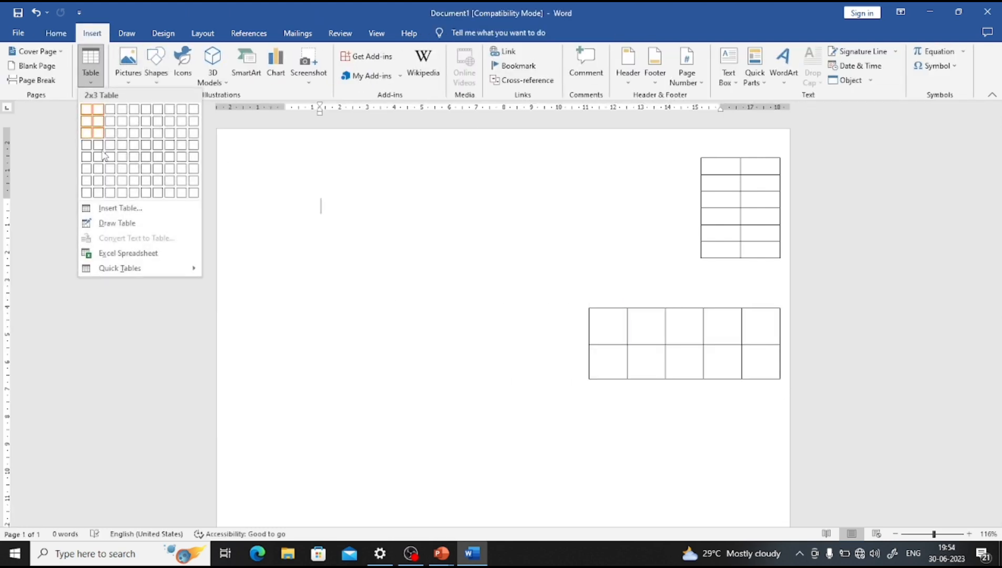
left_click(112, 223)
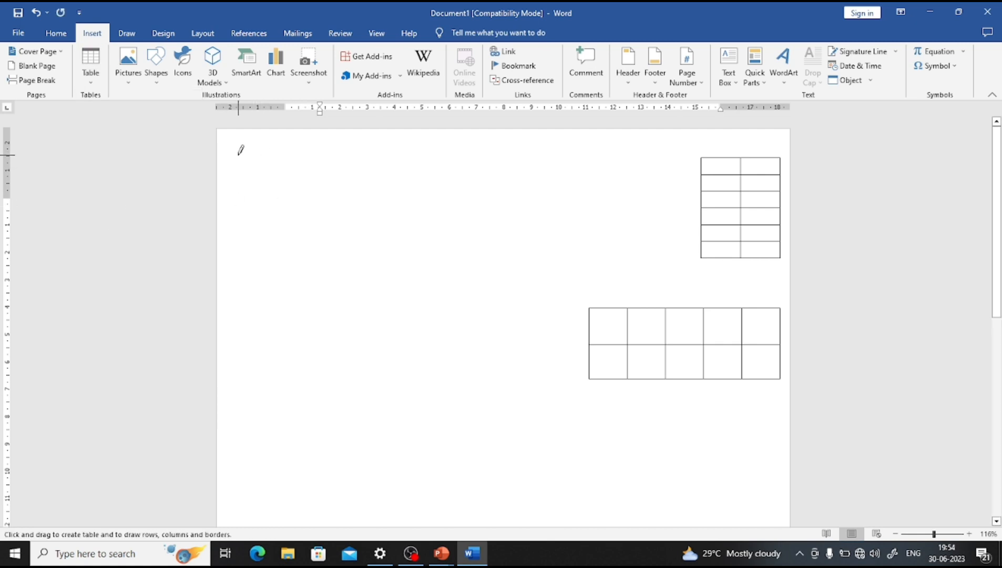
left_click_drag(335, 272, 217, 155)
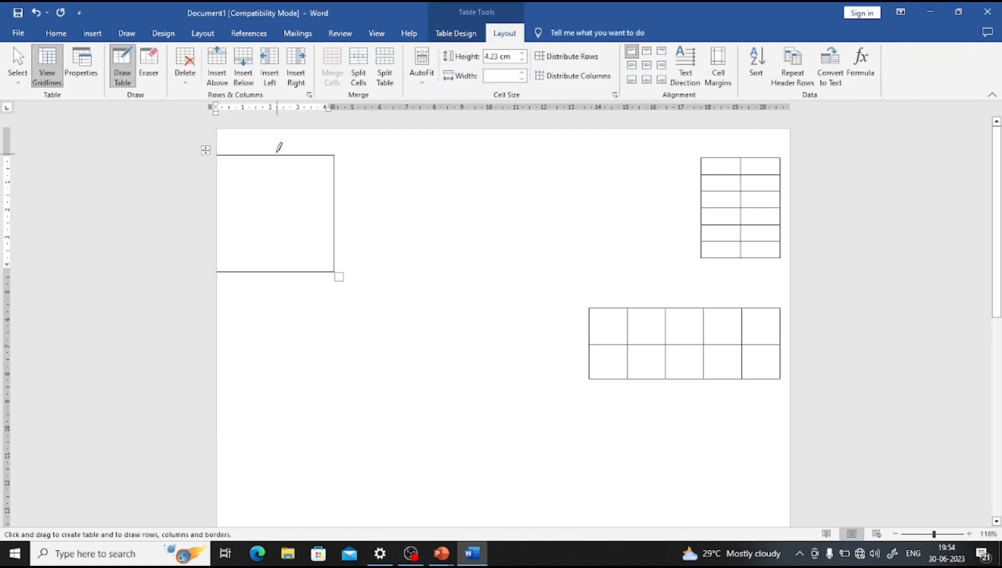
key("Escape")
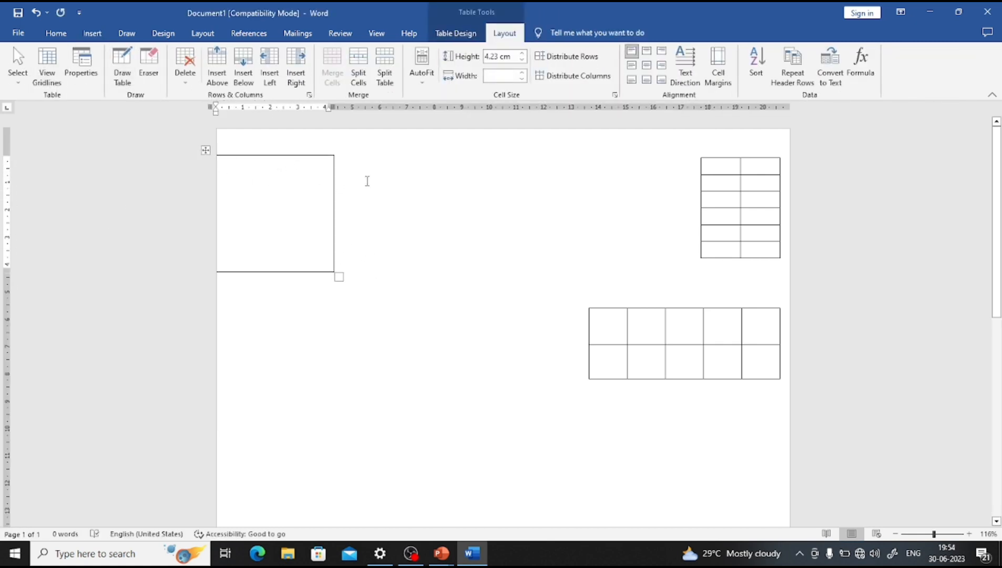
left_click_drag(206, 150, 391, 181)
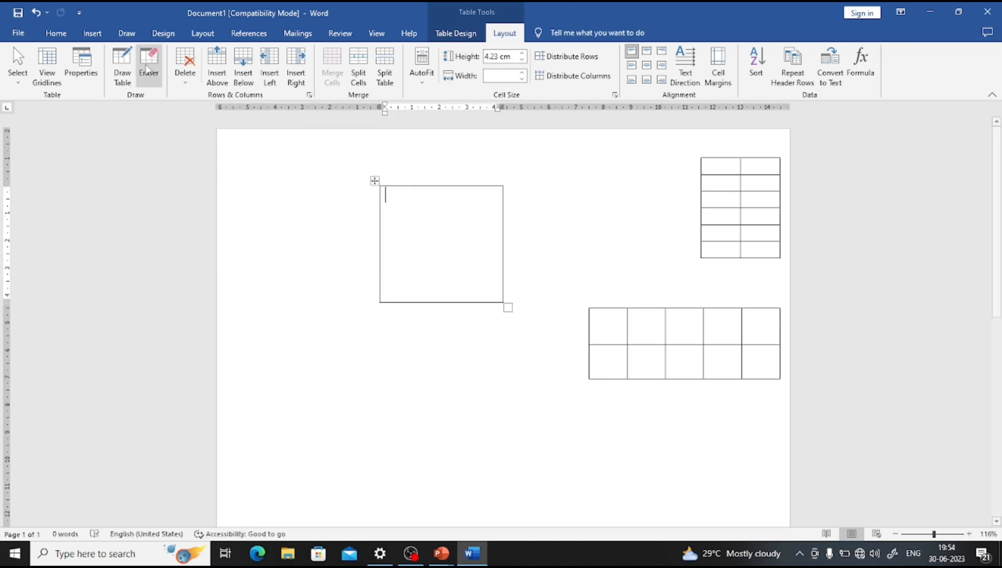
- Divide the drawn table into two columns and two rows with one vertical and one horizontal line near its middle
left_click(91, 36)
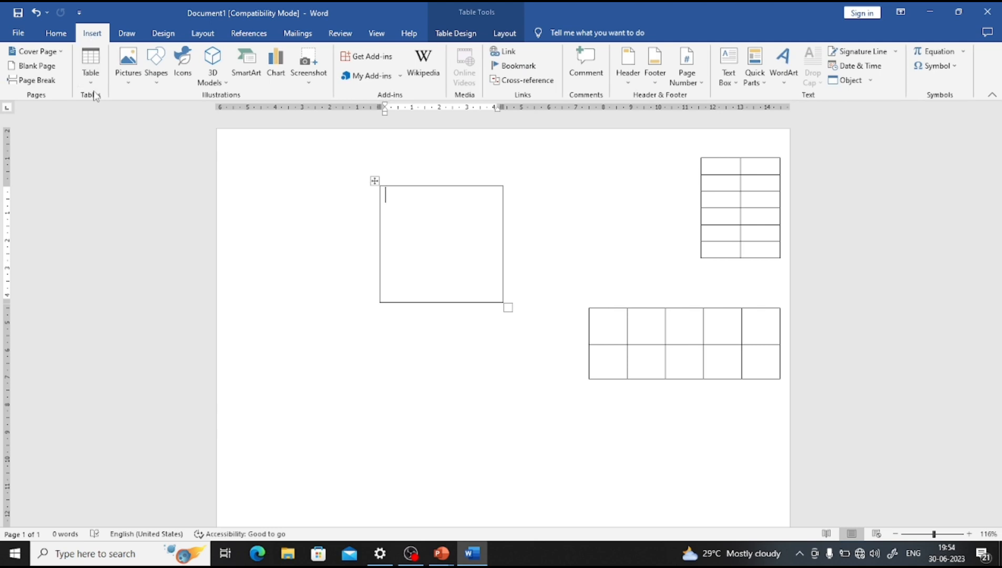
left_click(89, 66)
left_click(121, 219)
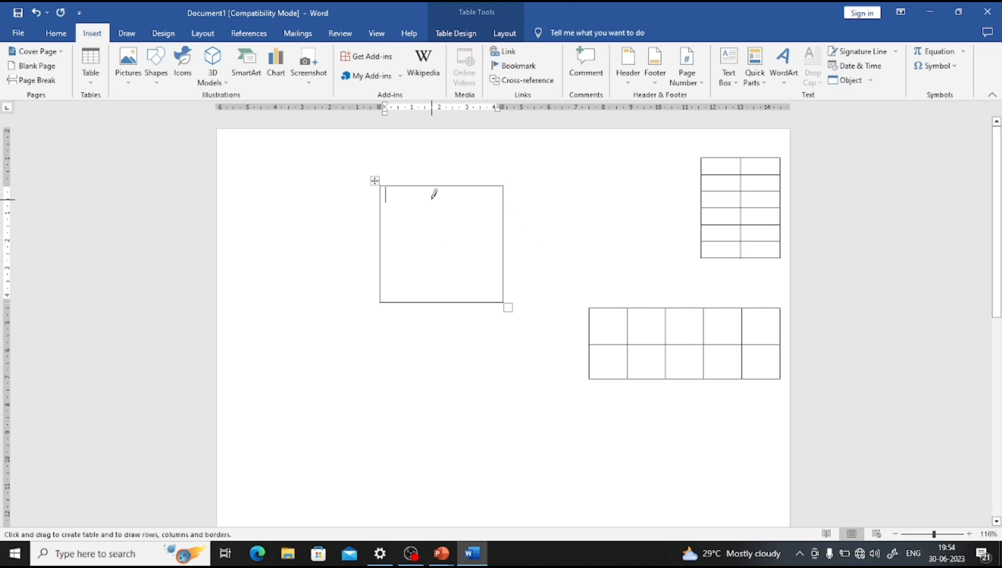
left_click_drag(437, 188, 436, 274)
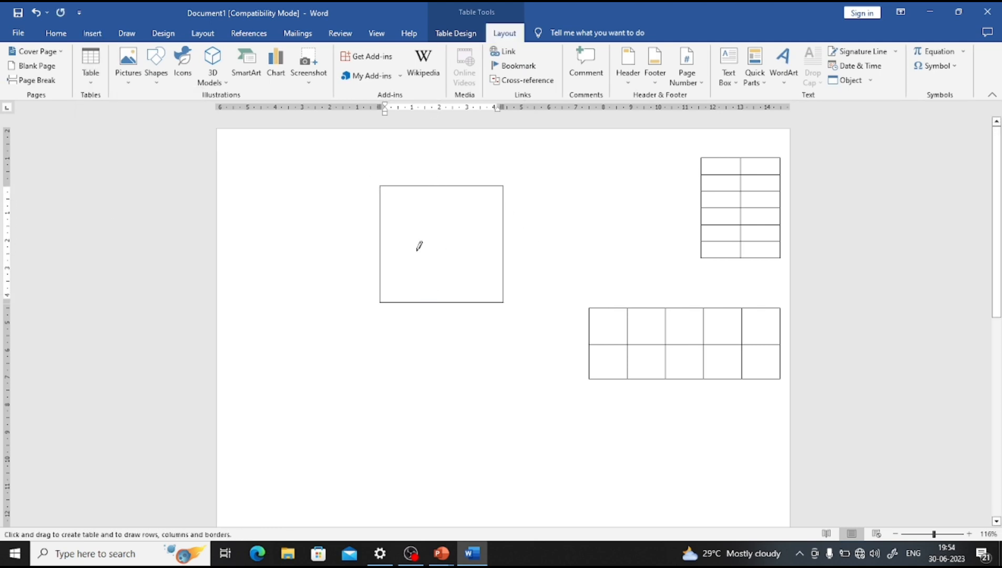
left_click_drag(381, 245, 502, 245)
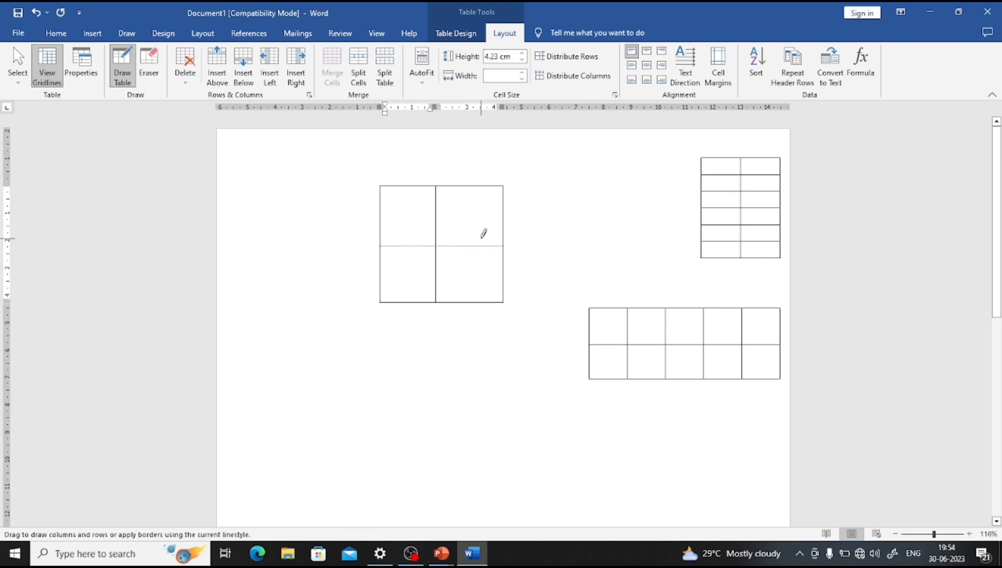
key("Escape")
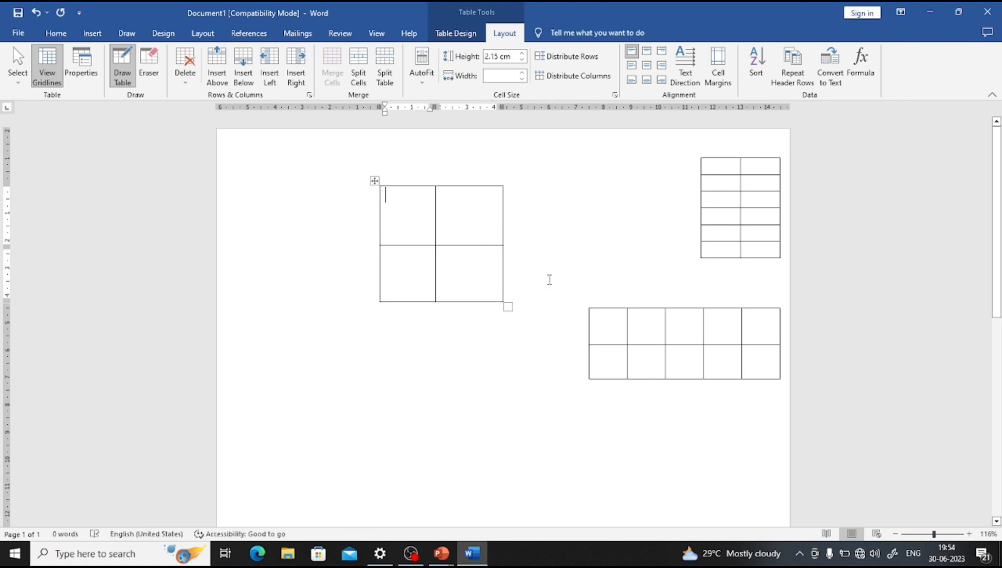
left_click(358, 210)
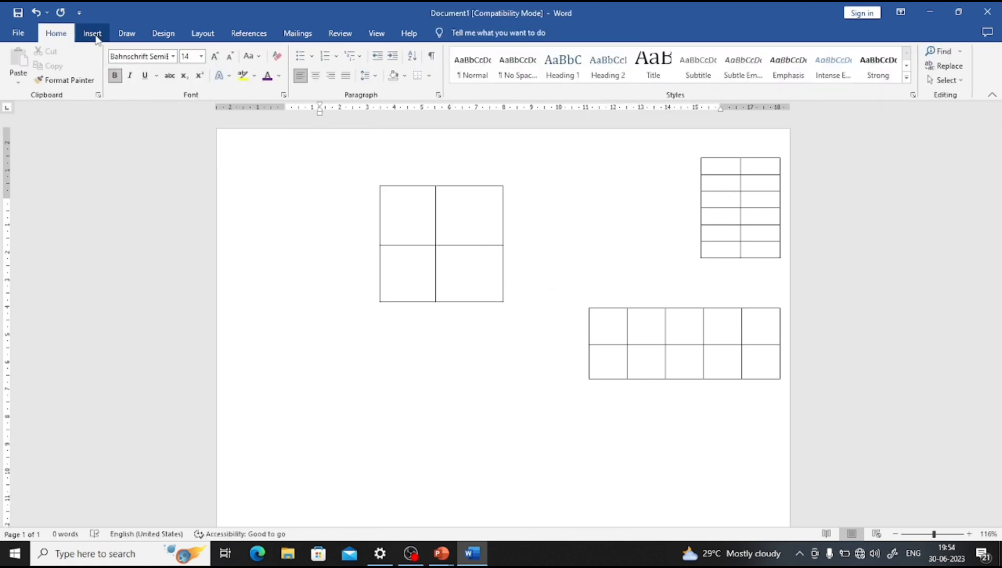
left_click(90, 33)
left_click(90, 79)
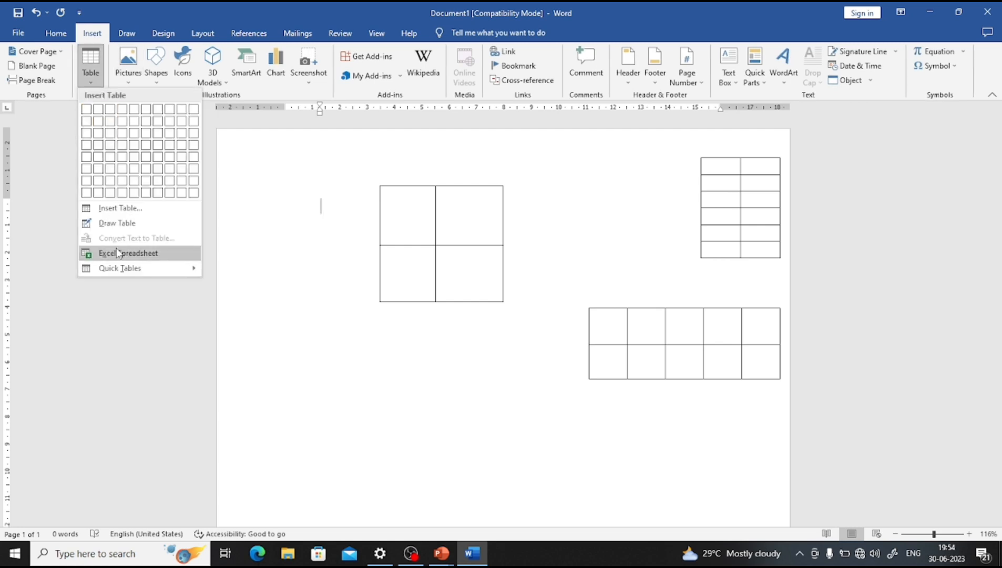
left_click(240, 199)
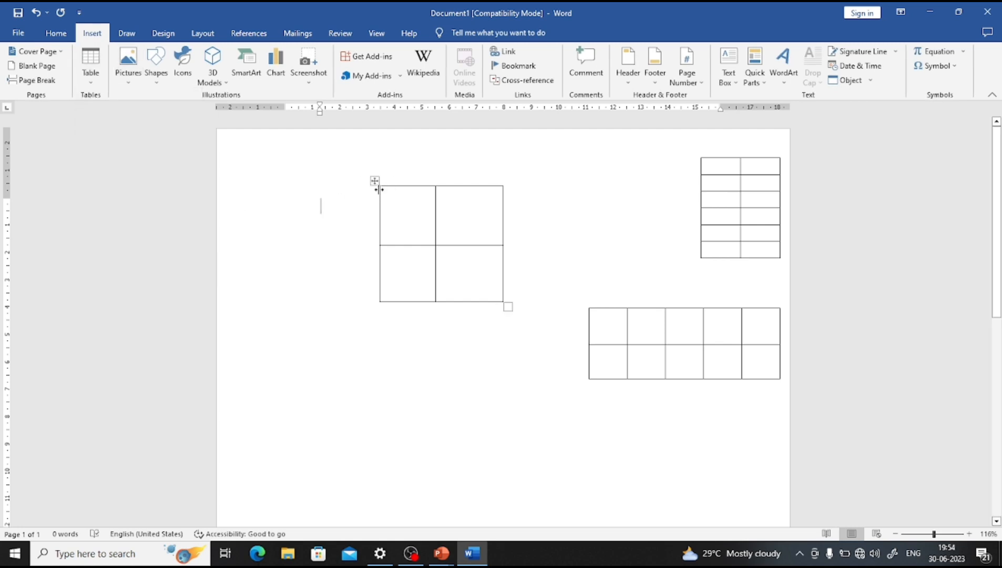
- Move the drawn two-by-two table below the five-column table at the page's right side
left_click(376, 181)
left_click_drag(376, 181, 673, 469)
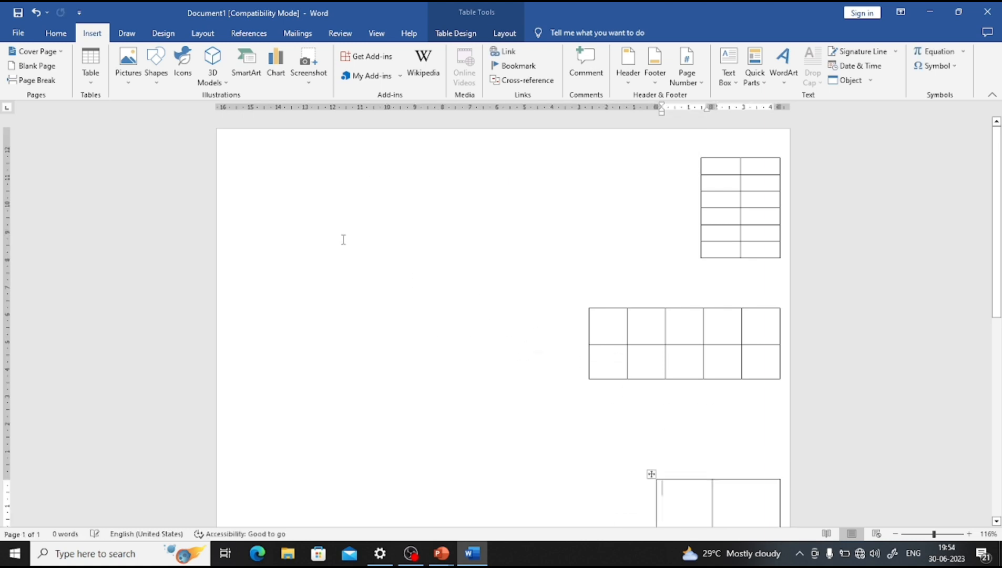
- Insert an Excel spreadsheet at the blank paragraph on the page
left_click(320, 205)
left_click(97, 87)
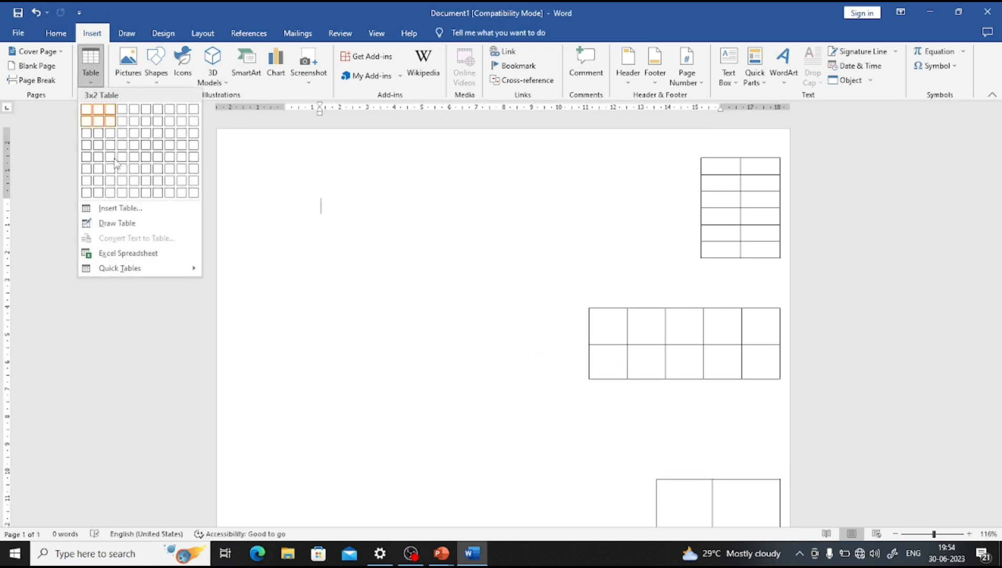
left_click(132, 251)
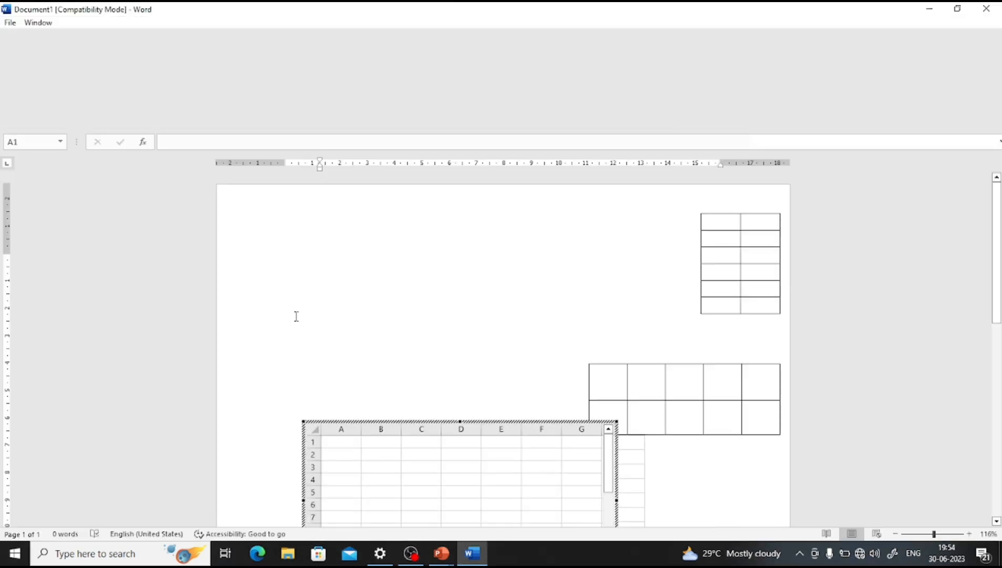
- Fill spreadsheet cells A1 to A3 with "sadsd", "sdasd" and "cvcv" and B3 with "a", and return to the document
type("sadsd")
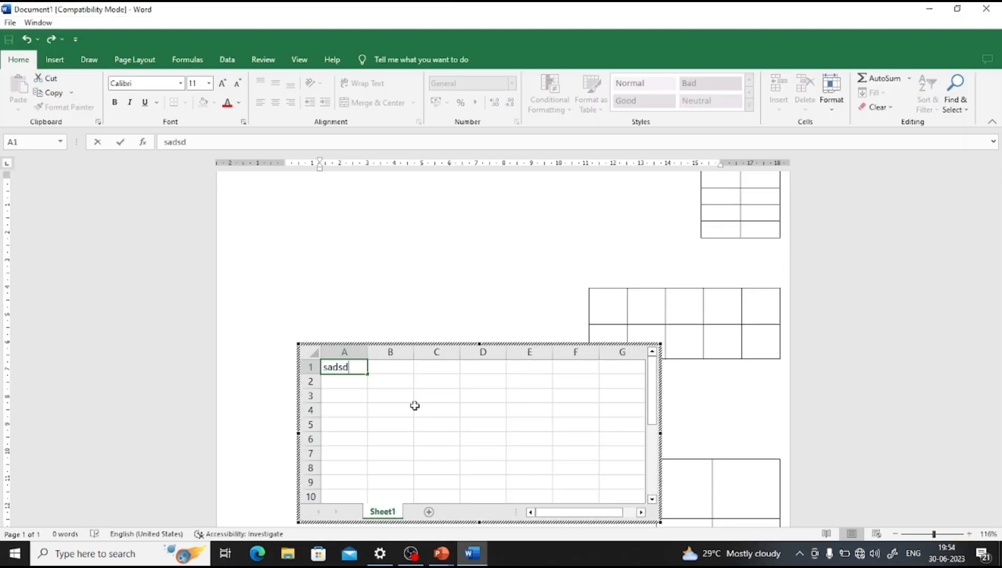
left_click(405, 400)
type("a")
left_click(324, 386)
type("sdasd")
key("Return")
type("cvcv")
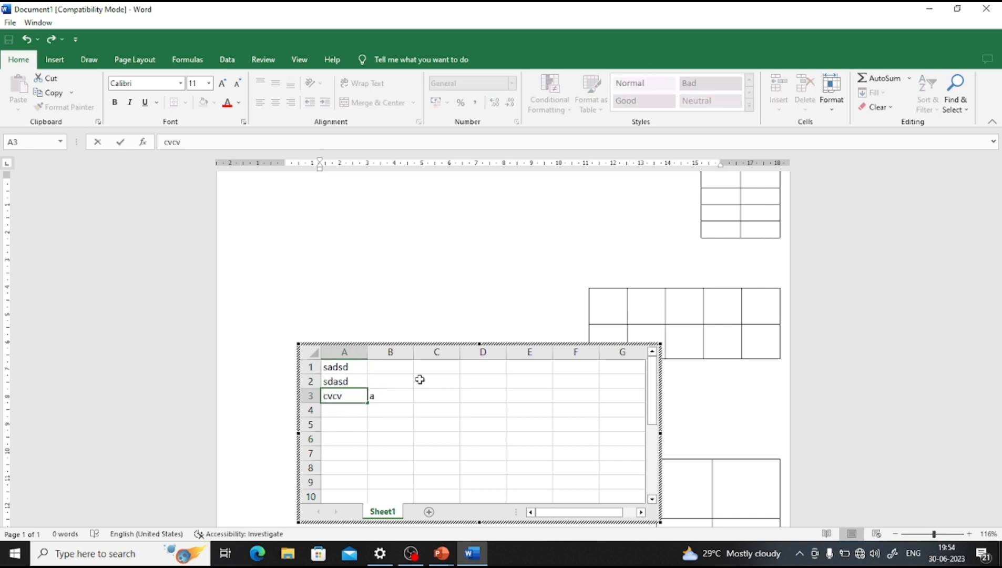
left_click(423, 285)
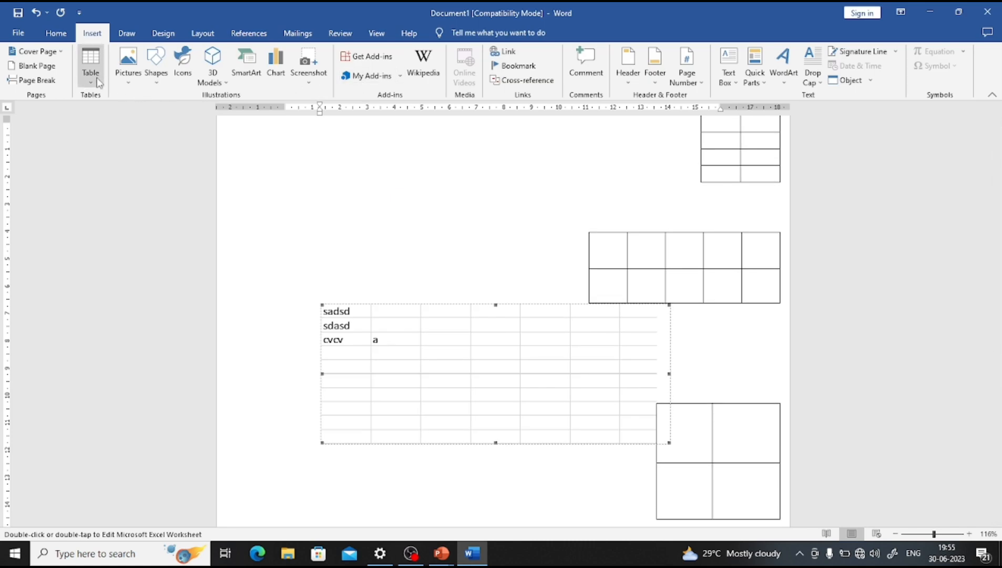
left_click(90, 66)
left_click(343, 160)
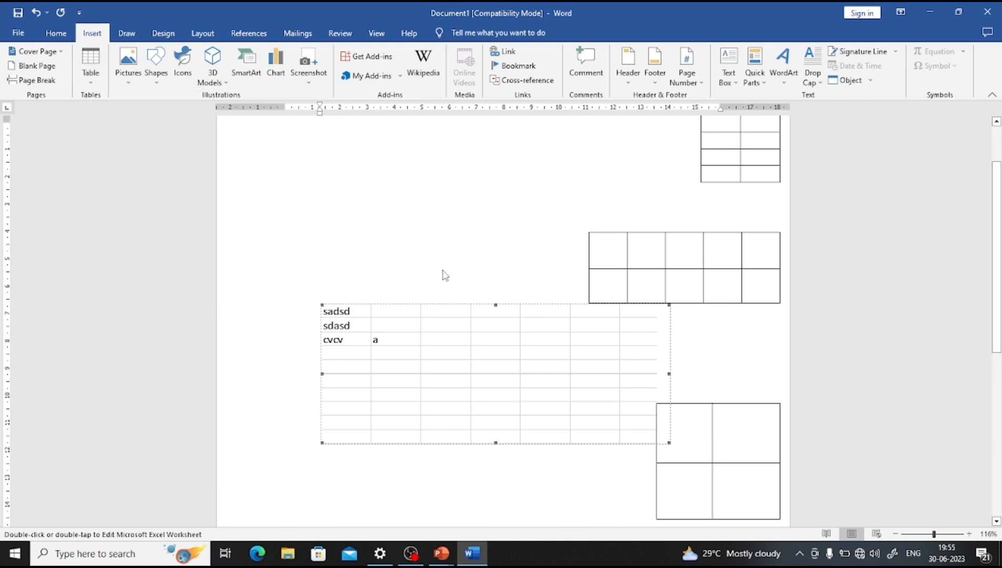
- Add thirteen empty lines below the embedded spreadsheet
left_click(585, 497)
scroll(580, 481, "down", 3)
scroll(579, 481, "down", 4)
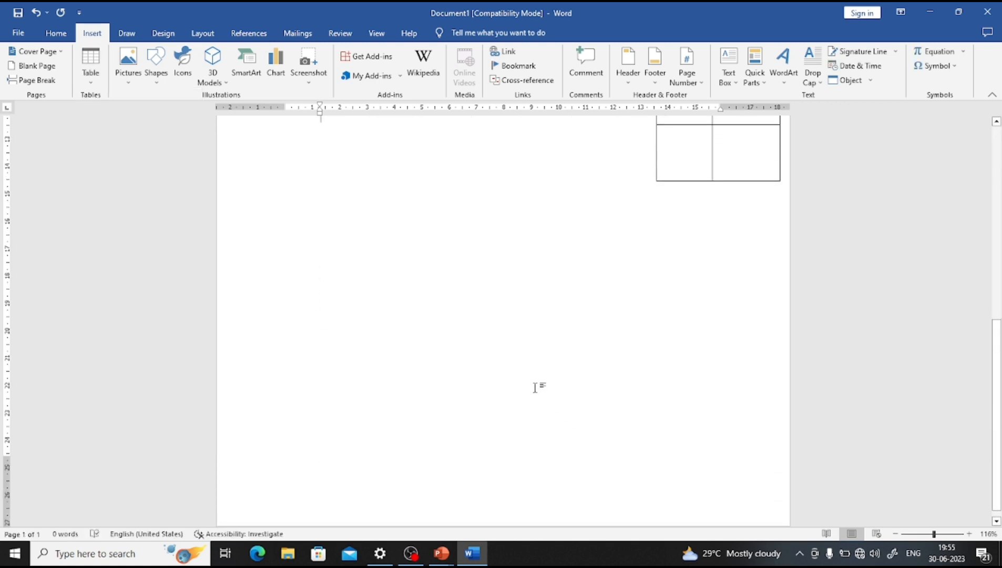
left_click(243, 395)
left_click(303, 270)
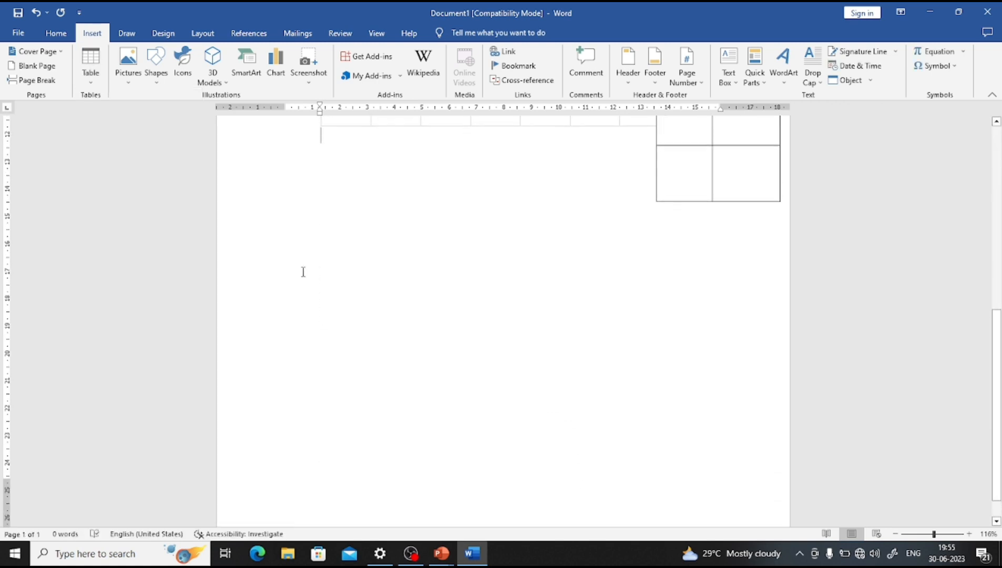
key("Return")
key("Return")
key("Return")
key("Return")
key("Return")
key("Return")
key("Return")
key("Return")
key("Return")
key("Return")
key("Return")
key("Return")
key("Return")
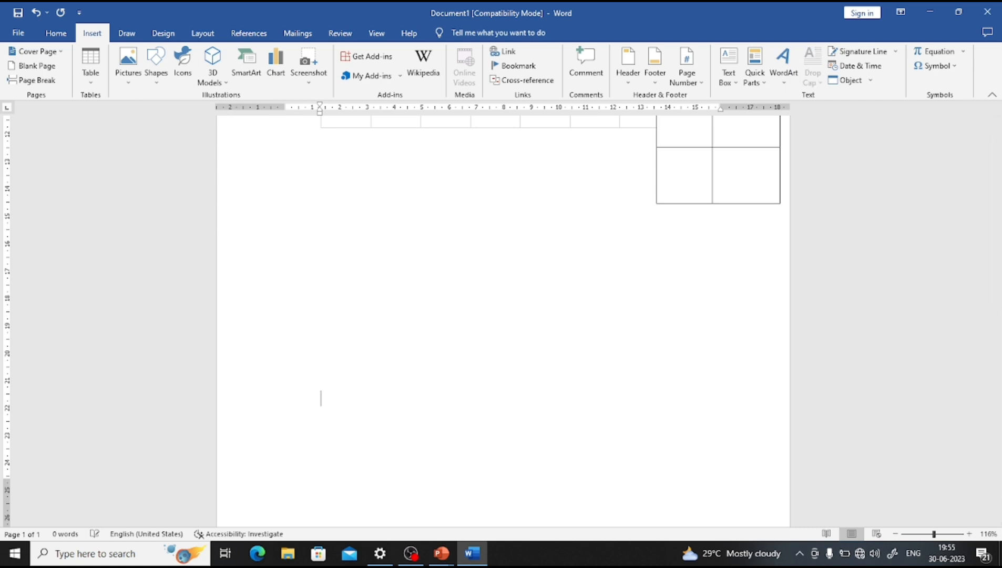
- Insert a page break after the empty lines and go to the new second page
key("ctrl+Return")
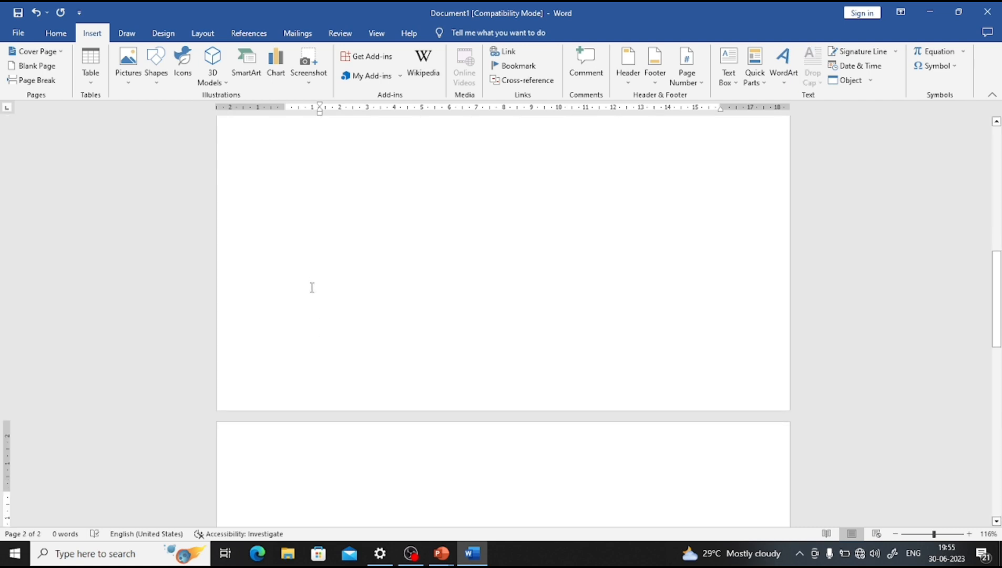
scroll(315, 293, "down", 3)
scroll(318, 300, "down", 3)
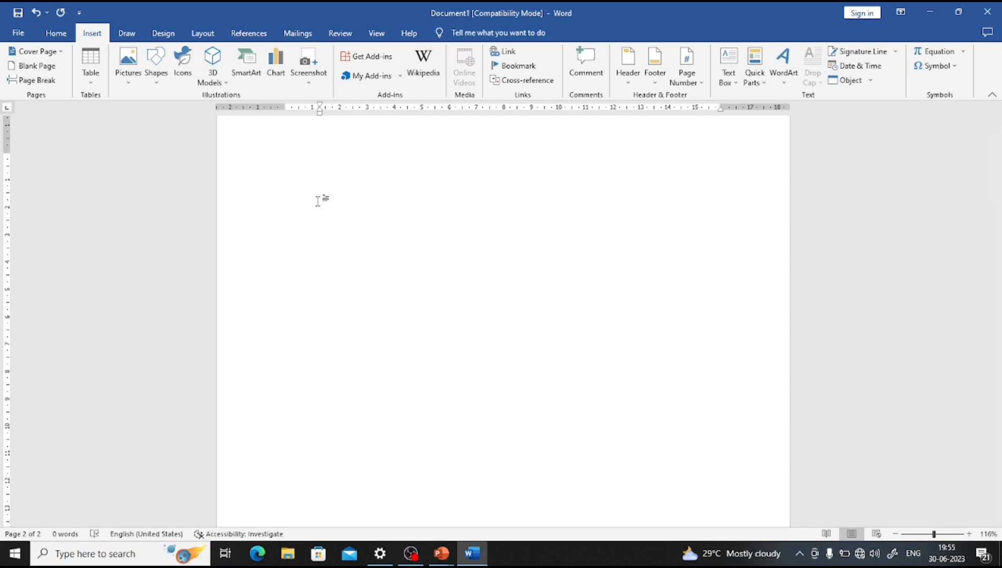
- Insert the picture Picsart_23-06-29_16-33-48-037 from the device's Desktop folder onto the second page
left_click(127, 84)
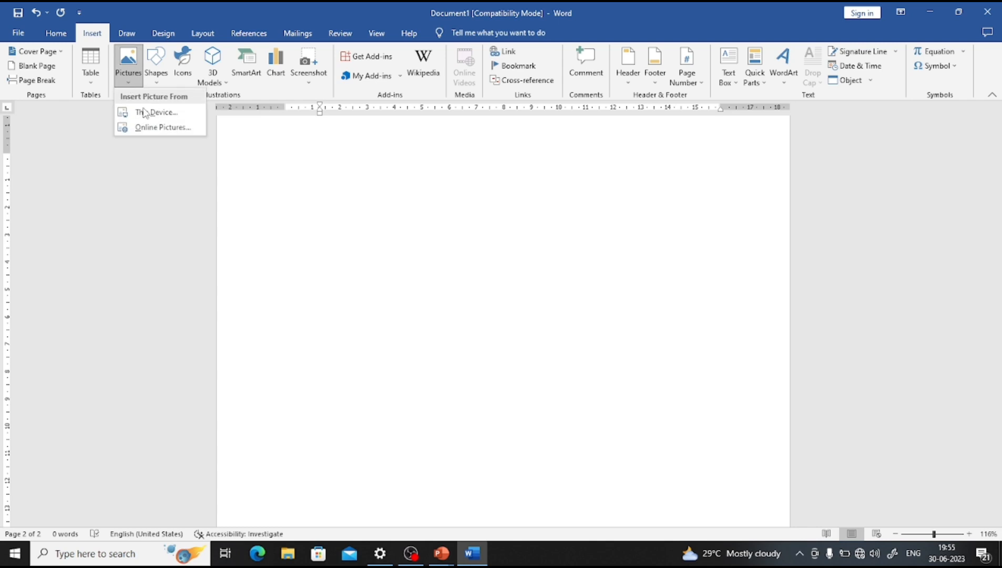
left_click(177, 115)
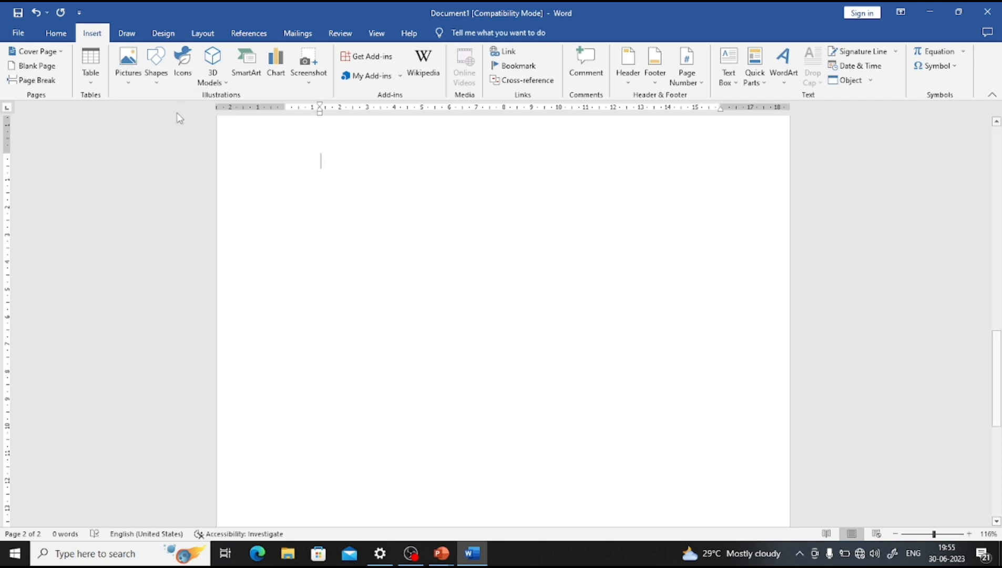
left_click(52, 110)
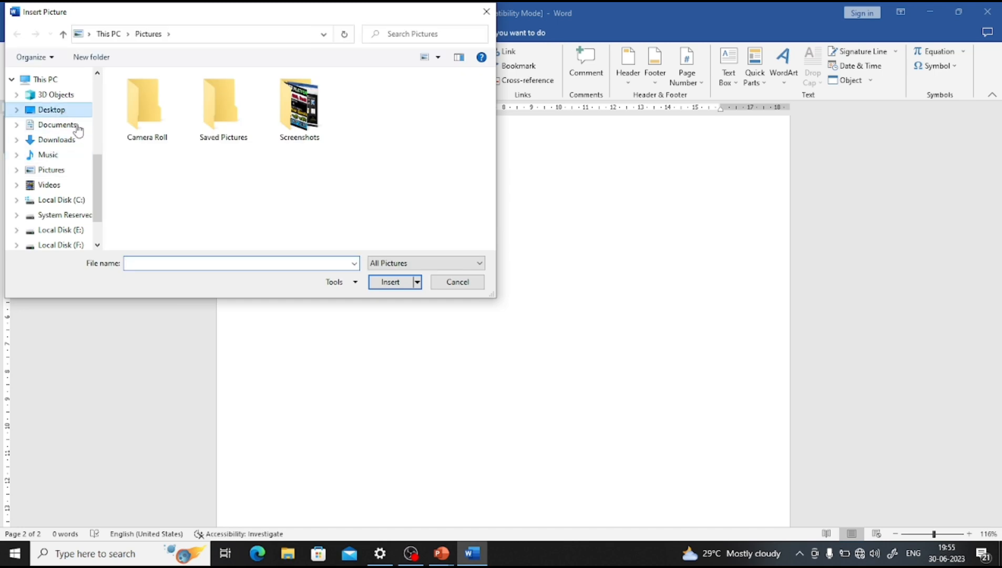
left_click(376, 117)
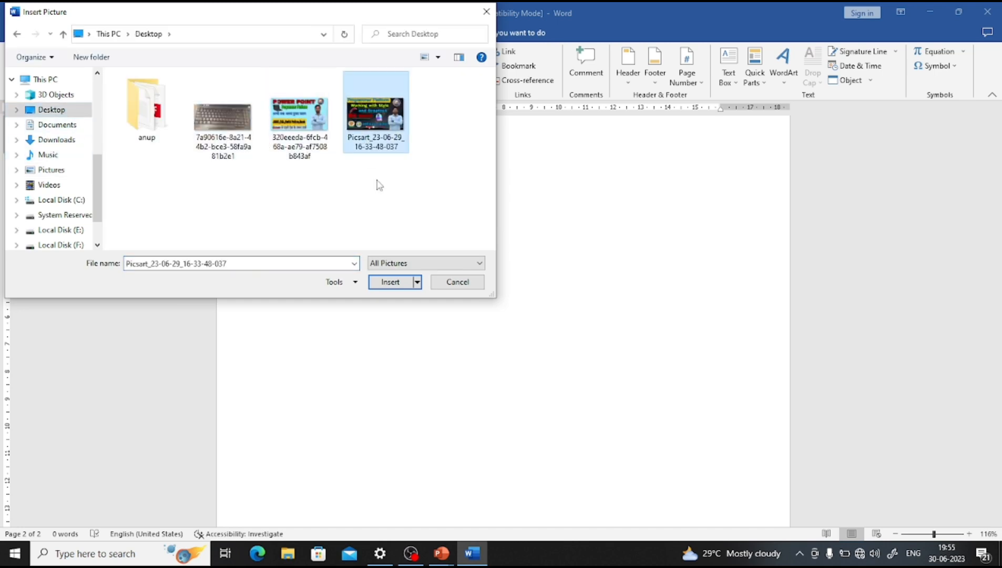
left_click(389, 283)
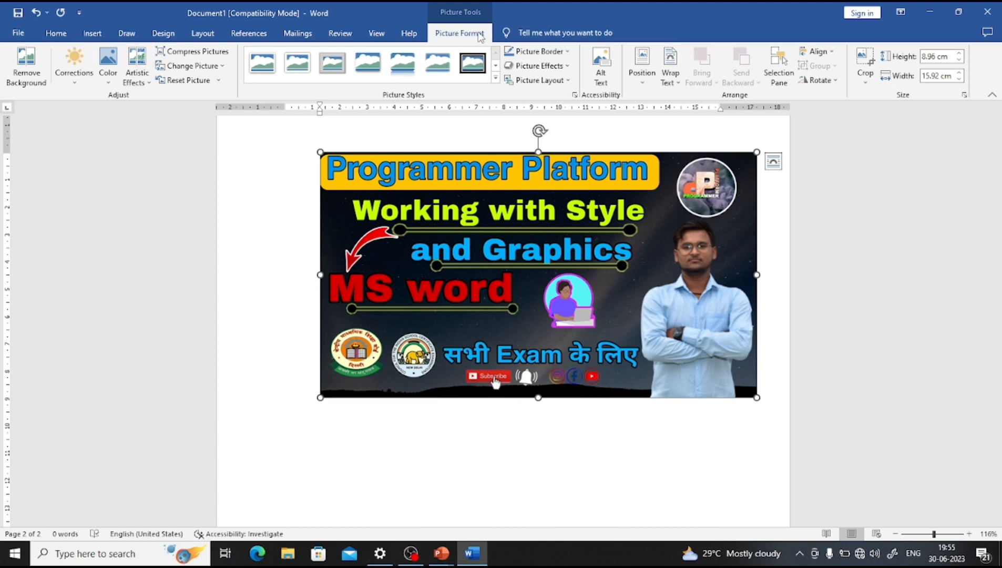
- Give the inserted picture the simple white frame style and apply a lower-contrast correction preset
left_click(496, 78)
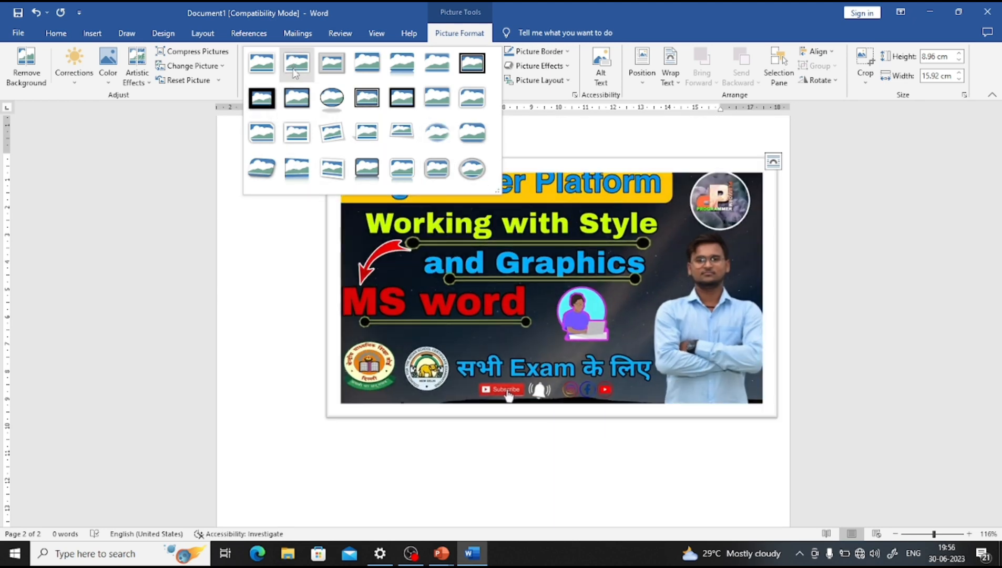
left_click(262, 63)
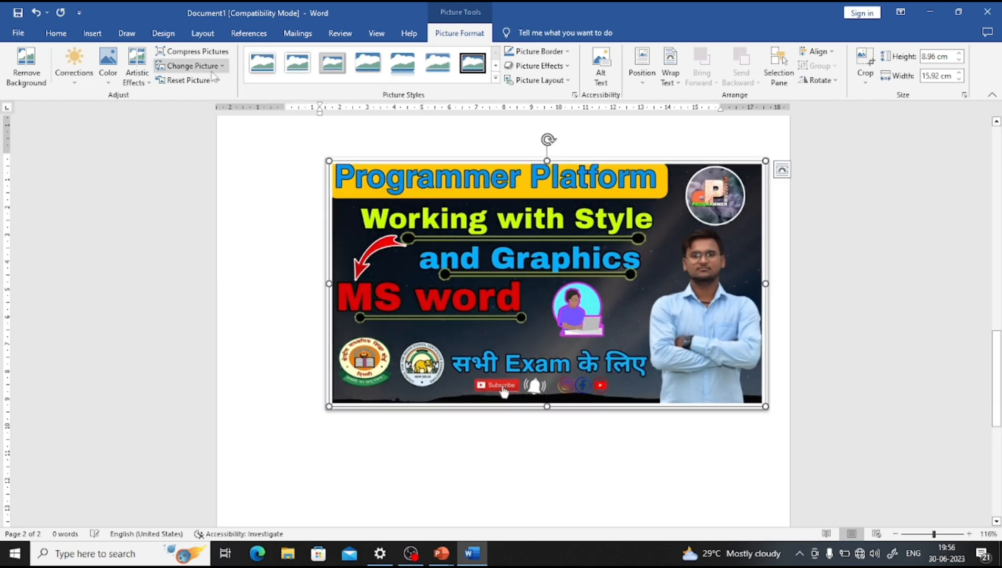
left_click(64, 84)
left_click(190, 164)
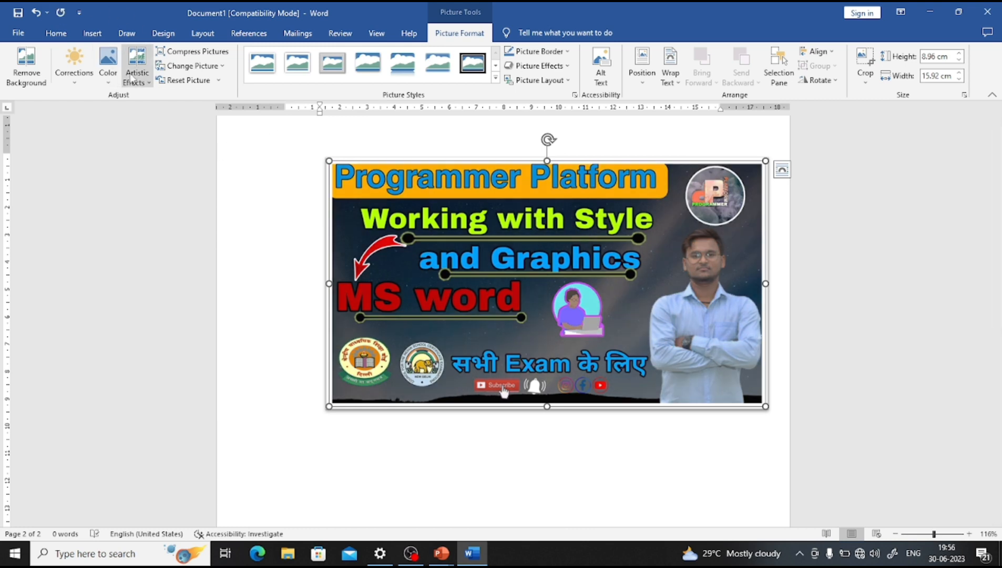
- Try to replace the picture with one from the icons library, and close the dialog
left_click(202, 70)
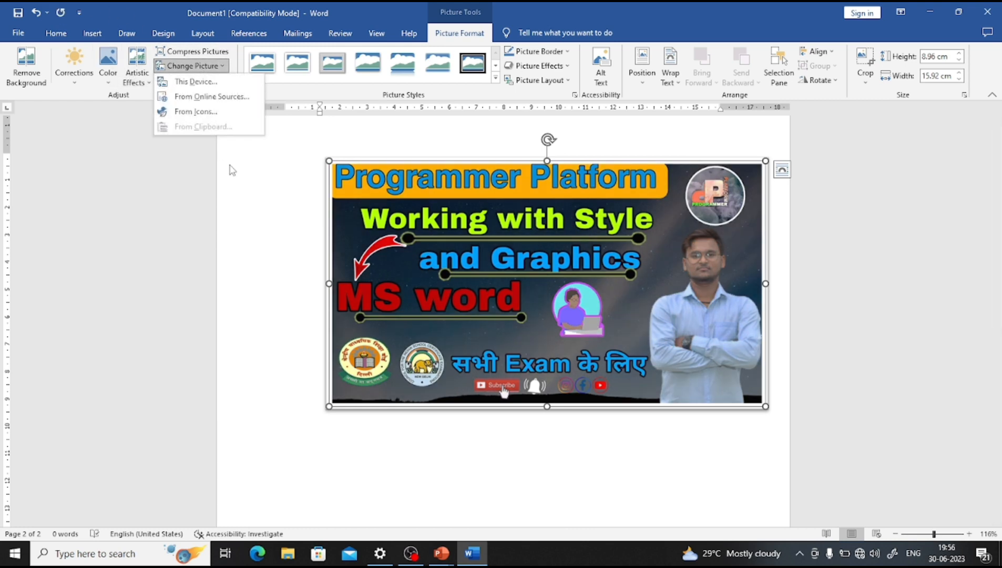
left_click(204, 111)
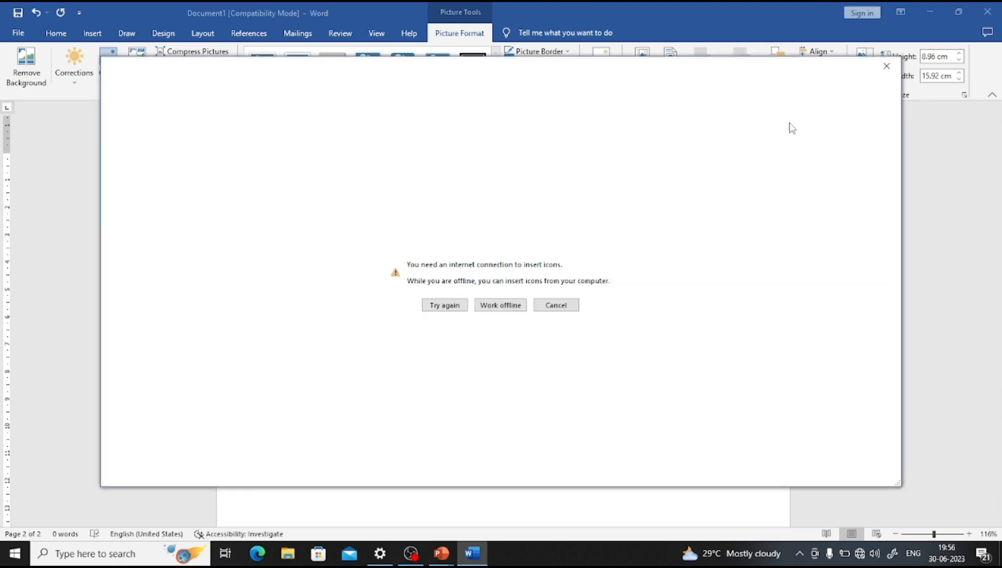
left_click(887, 65)
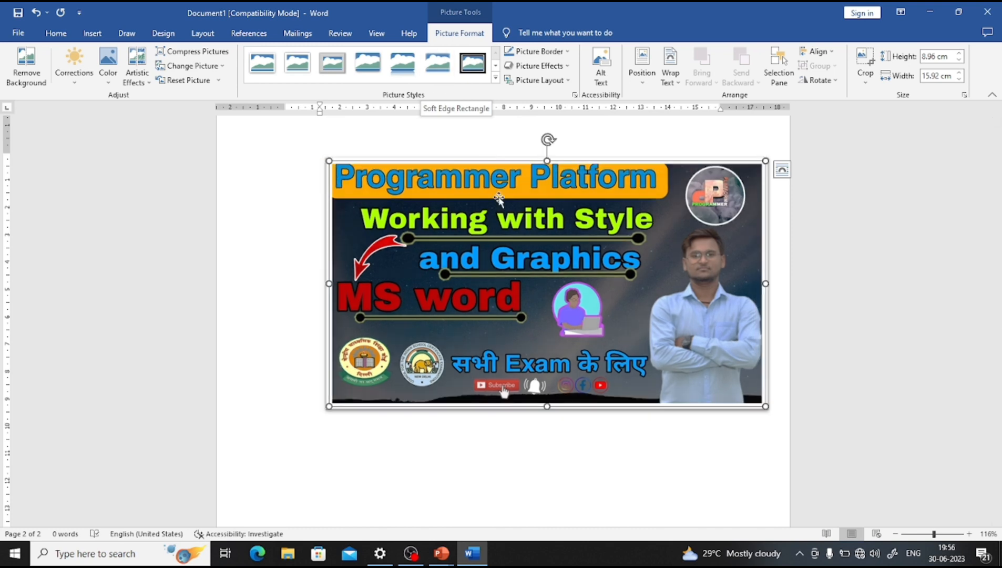
- Apply the black beveled oval picture style with a shadow beneath to the picture
left_click(496, 79)
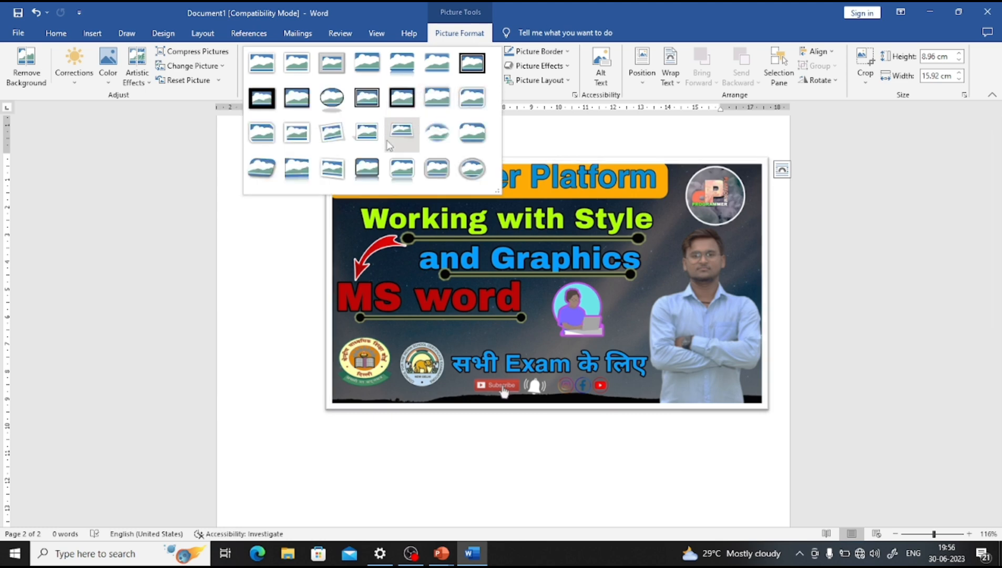
left_click(336, 111)
key("ctrl+z")
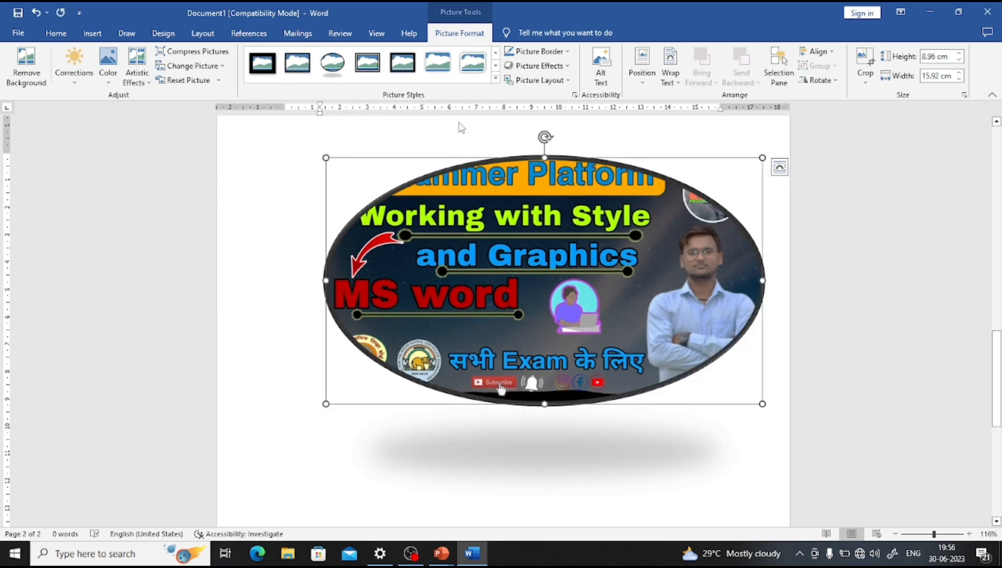
- Delete the oval picture from the second page
key("ctrl+z")
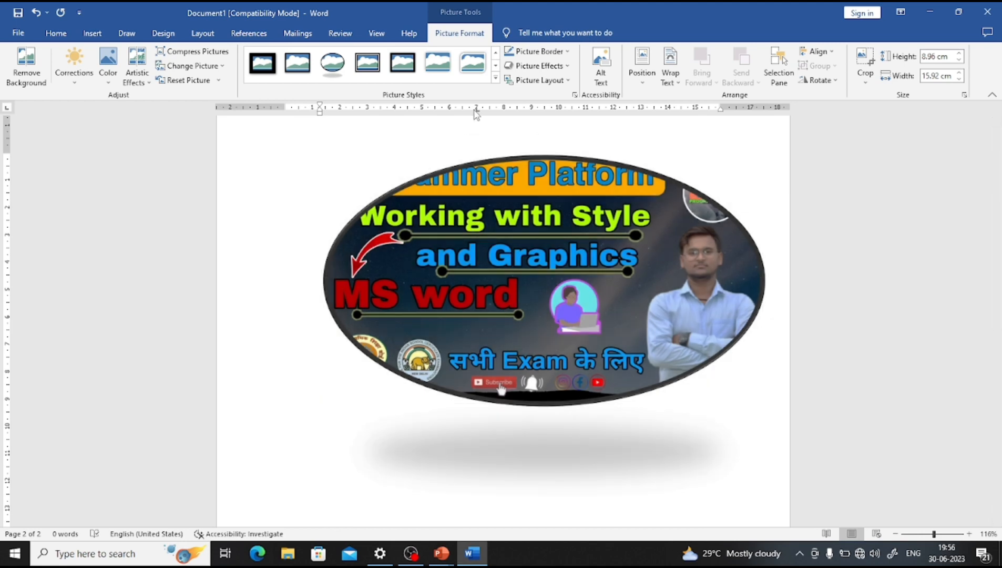
left_click(485, 205)
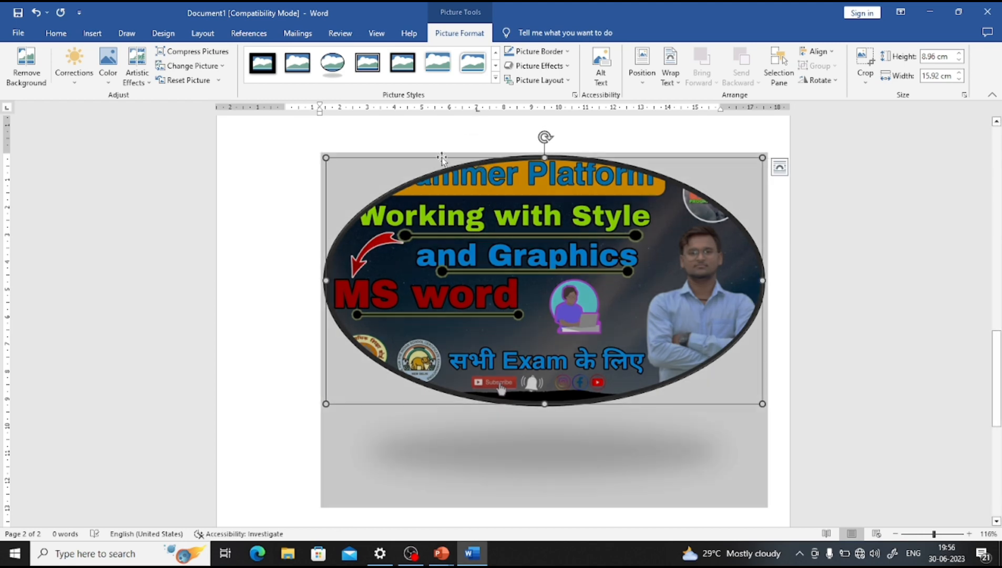
key("Delete")
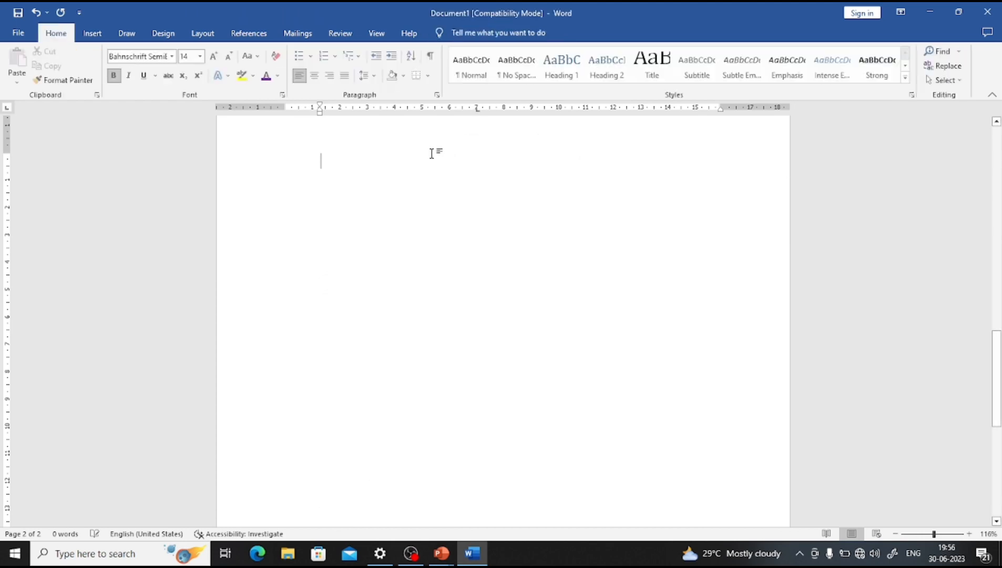
- Draw a smiley face shape about 8 cm high and 9.9 cm wide in the upper part of the page
left_click(93, 33)
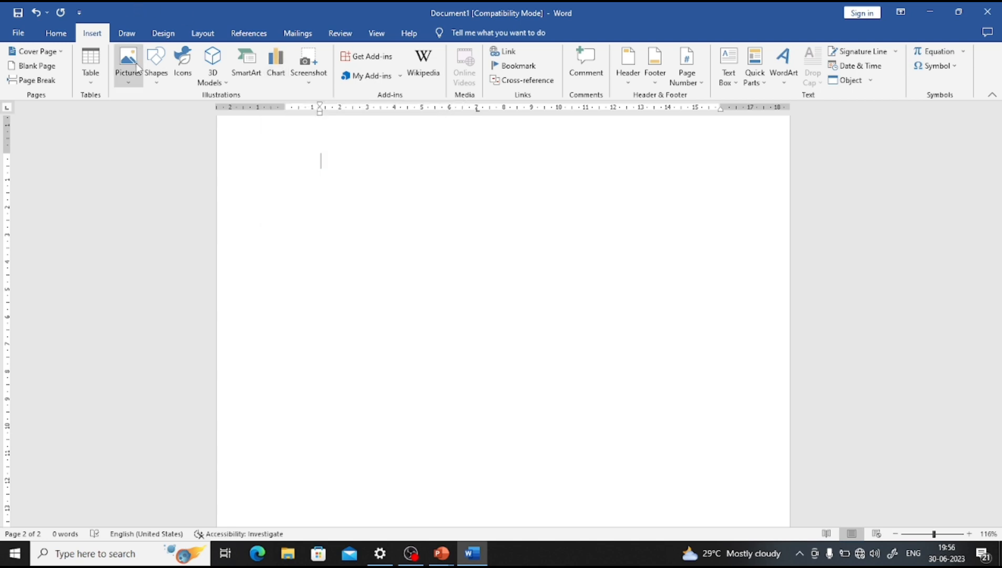
left_click(154, 71)
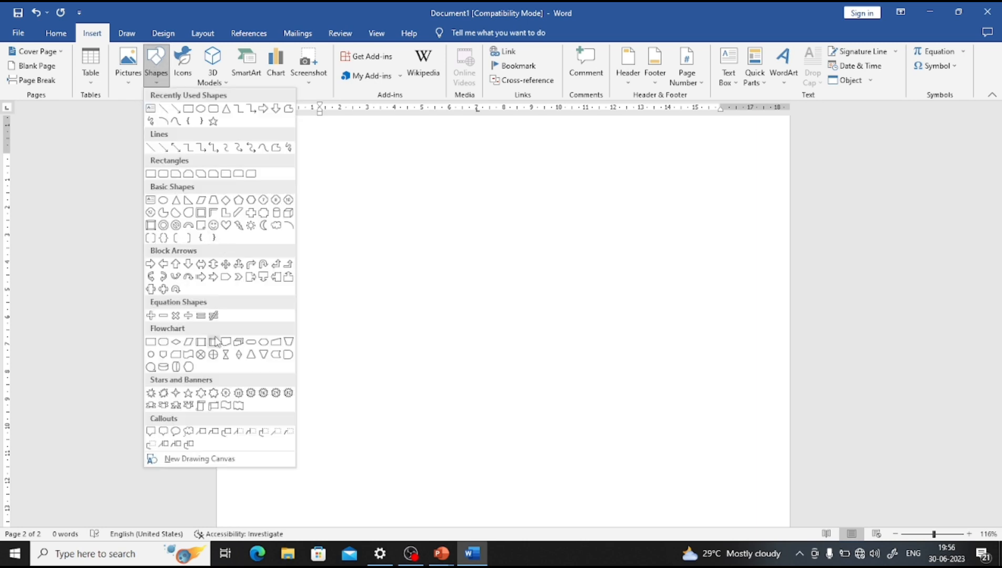
left_click(215, 226)
mouse_move(239, 168)
left_mouse_down()
mouse_move(372, 317)
mouse_move(524, 343)
mouse_move(511, 389)
left_mouse_up()
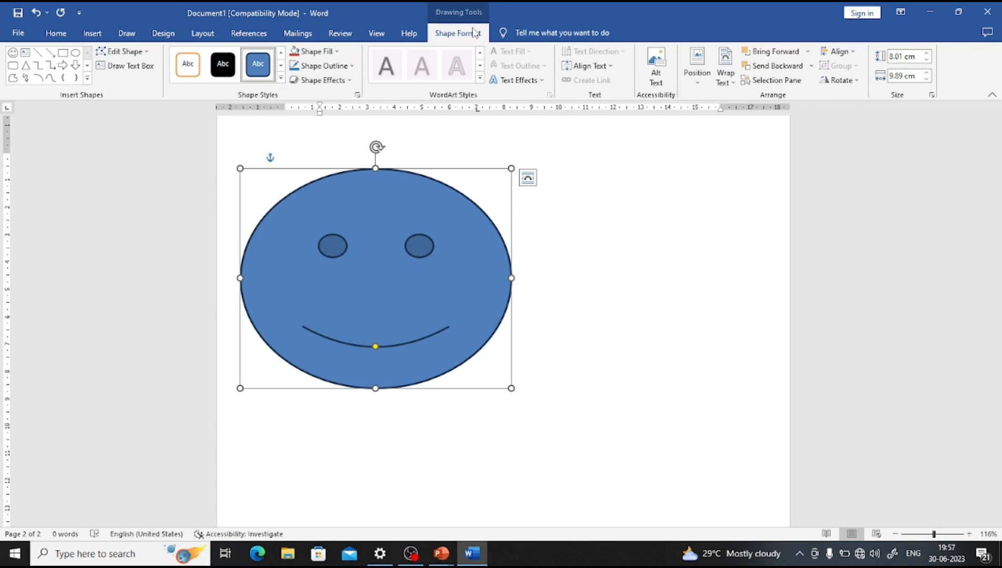
- Apply the intense green theme style to the smiley face and add the text "Hello Everyone" inside it
left_click(281, 77)
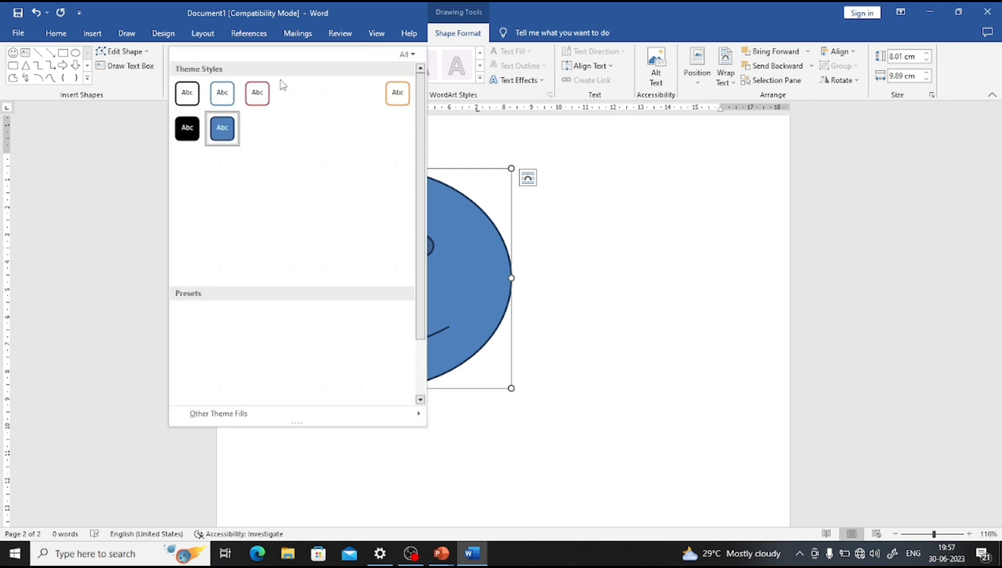
left_click(290, 269)
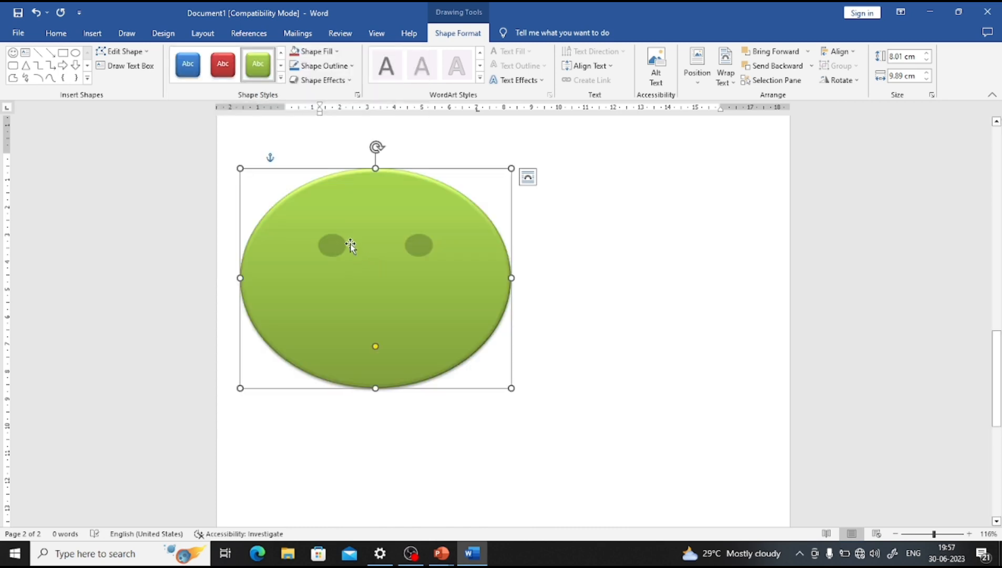
type("HEl")
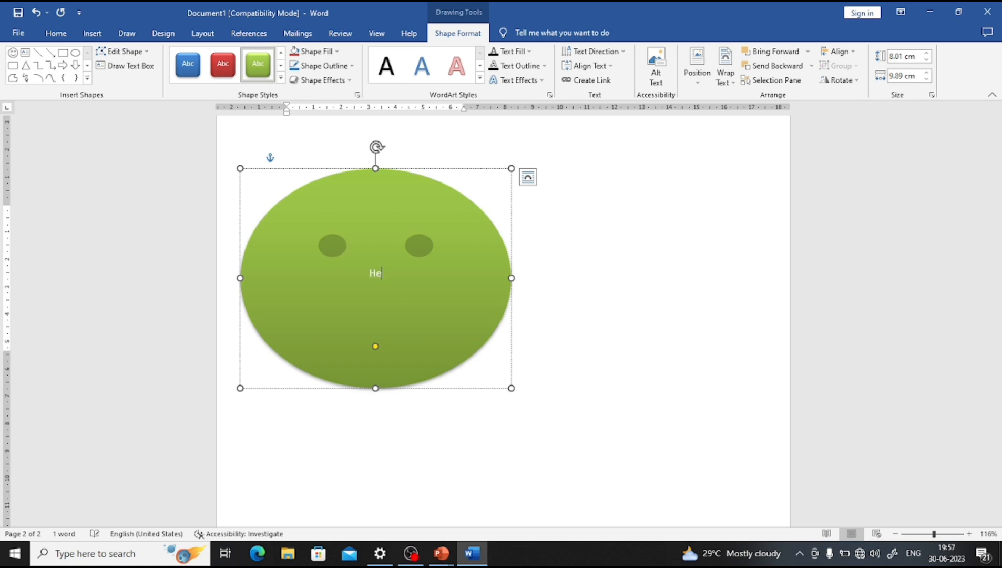
type("lo Everyone")
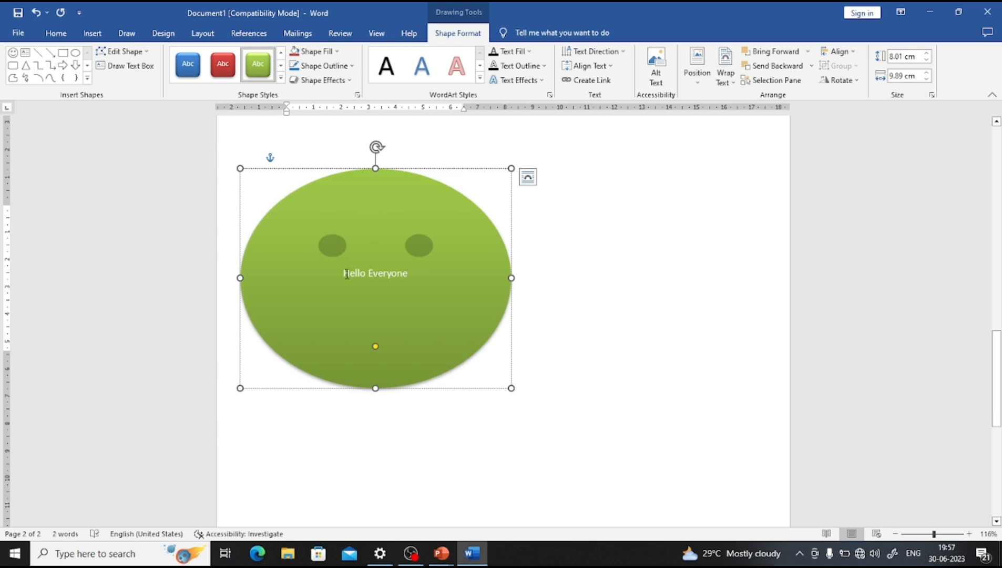
- Apply the plain black WordArt style to "Hello Everyone" and enlarge the text to fill the shape on two lines
key("ctrl+a")
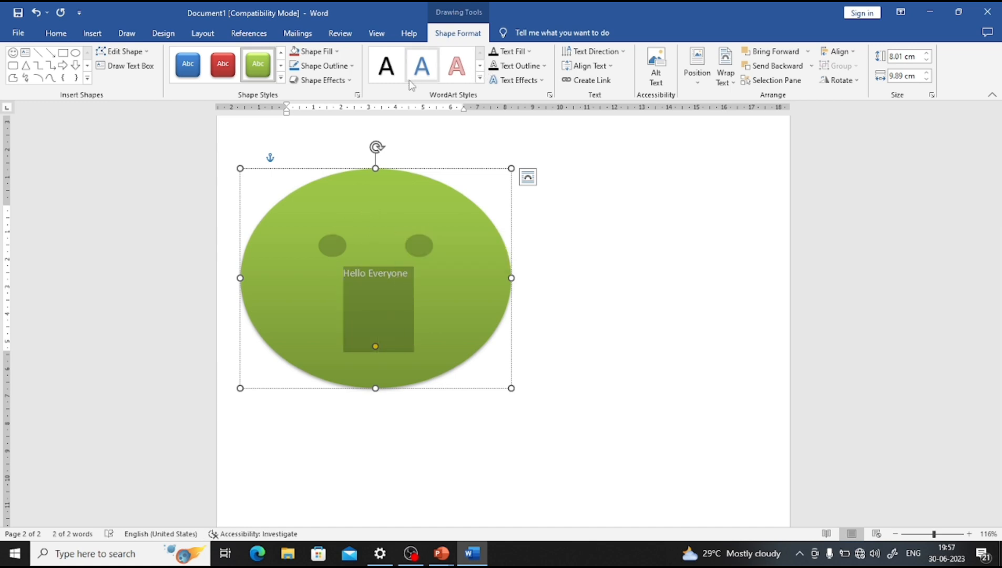
left_click(387, 66)
left_click(56, 33)
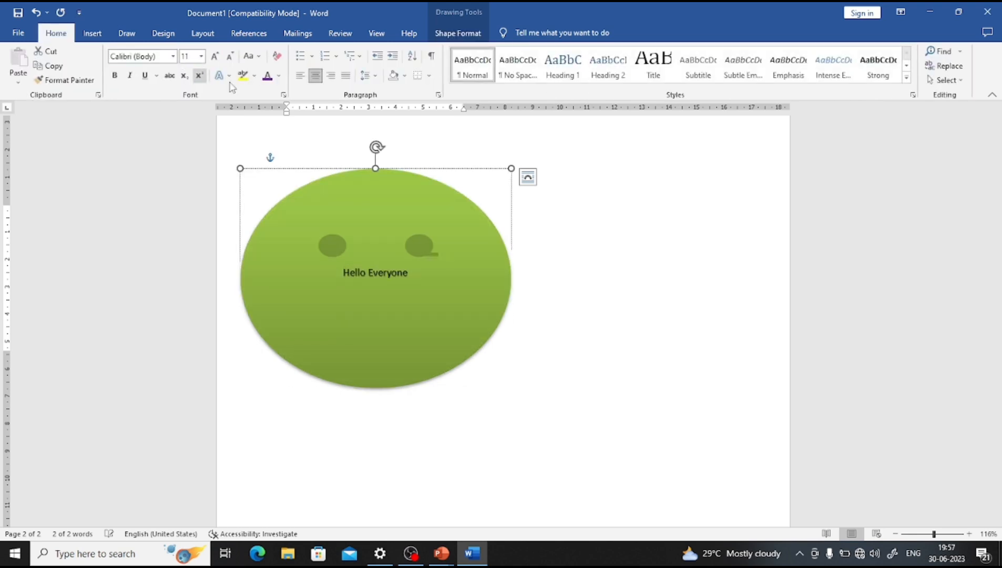
left_click(214, 56)
left_click(215, 56)
left_click(214, 56)
left_click(214, 56)
left_click(215, 56)
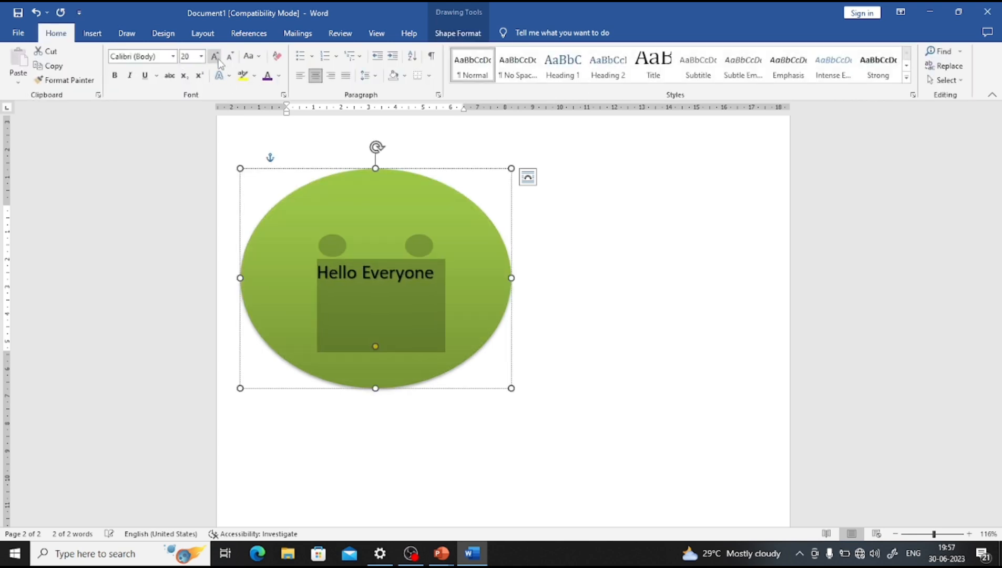
left_click(215, 55)
left_click(215, 56)
left_click(215, 56)
left_click(215, 56)
left_click(215, 56)
left_click(214, 56)
left_click(215, 56)
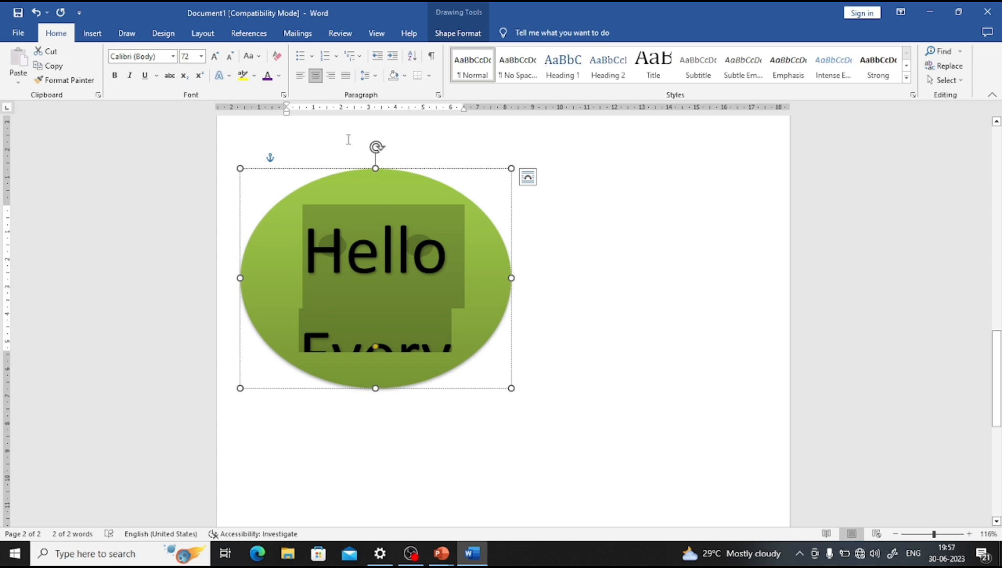
left_click(578, 268)
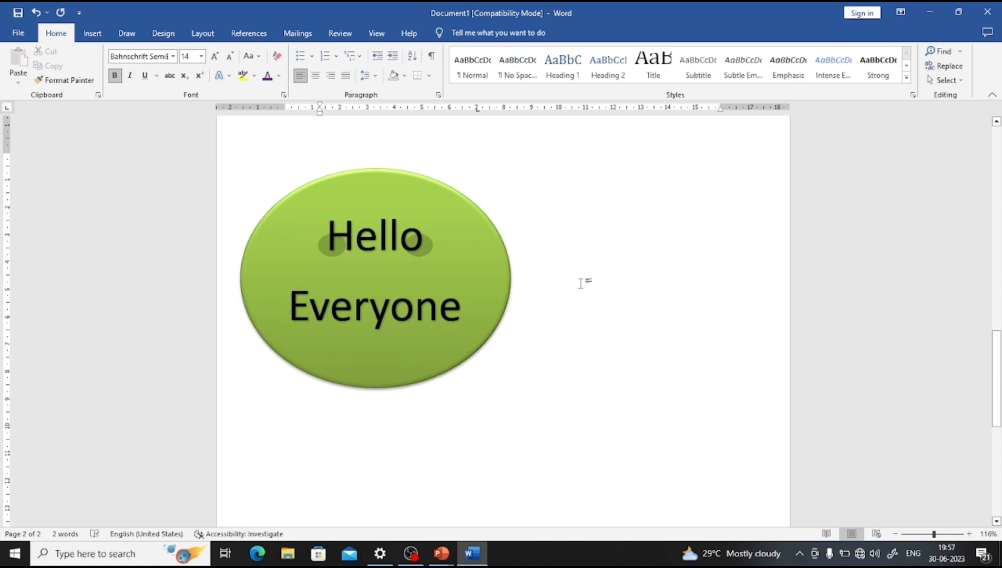
- Draw a heart shape about 6.1 cm high and 7 cm wide beside the green smiley face
left_click(92, 32)
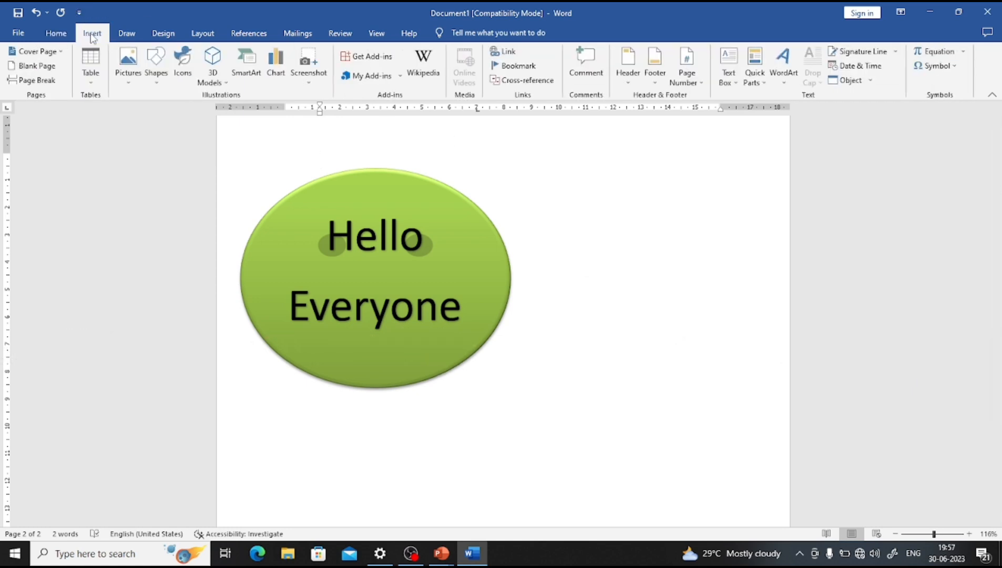
left_click(156, 62)
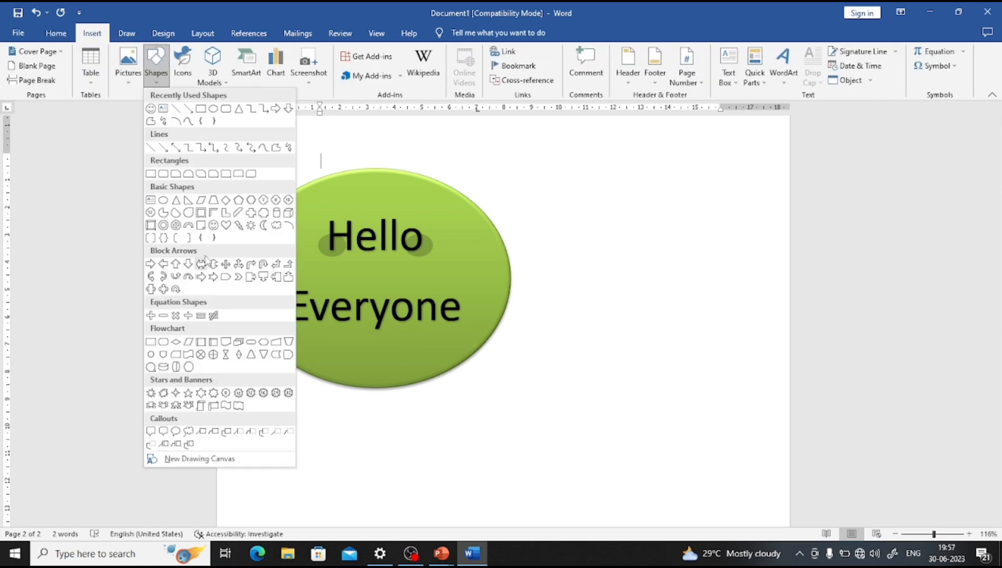
left_click(225, 225)
left_click_drag(578, 200, 769, 365)
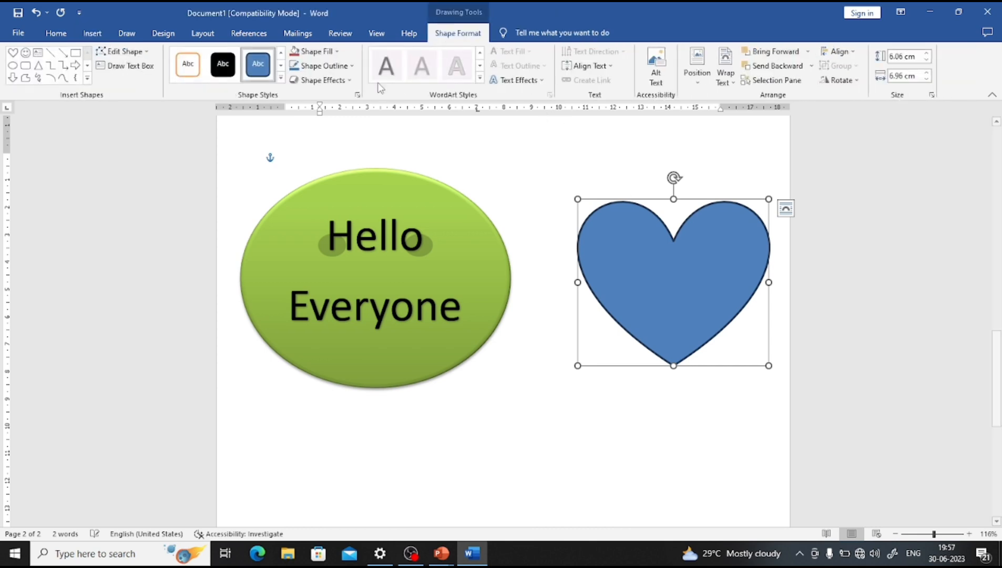
- Apply the moderate red theme style to the heart and dismiss its layout options
left_click(279, 79)
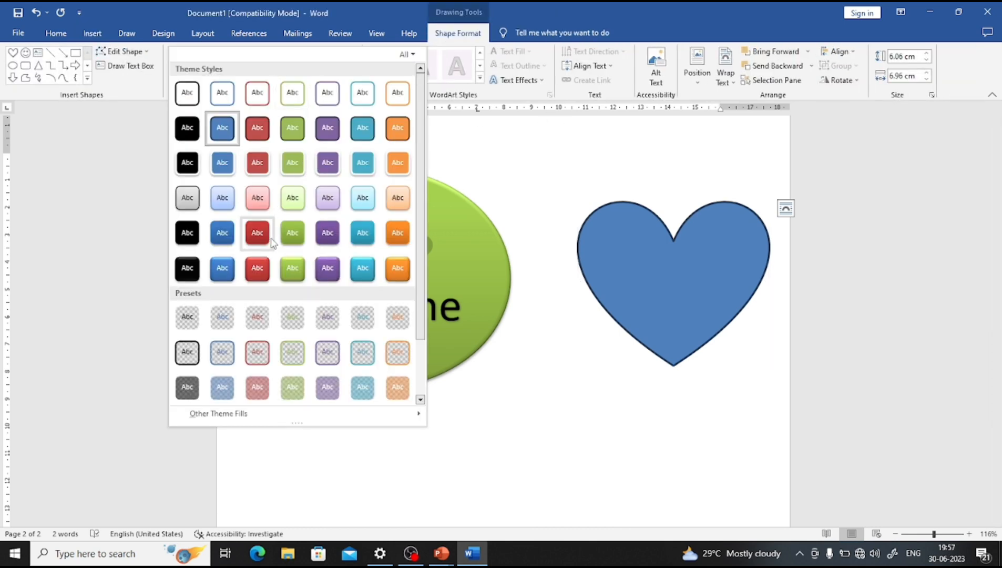
left_click(262, 235)
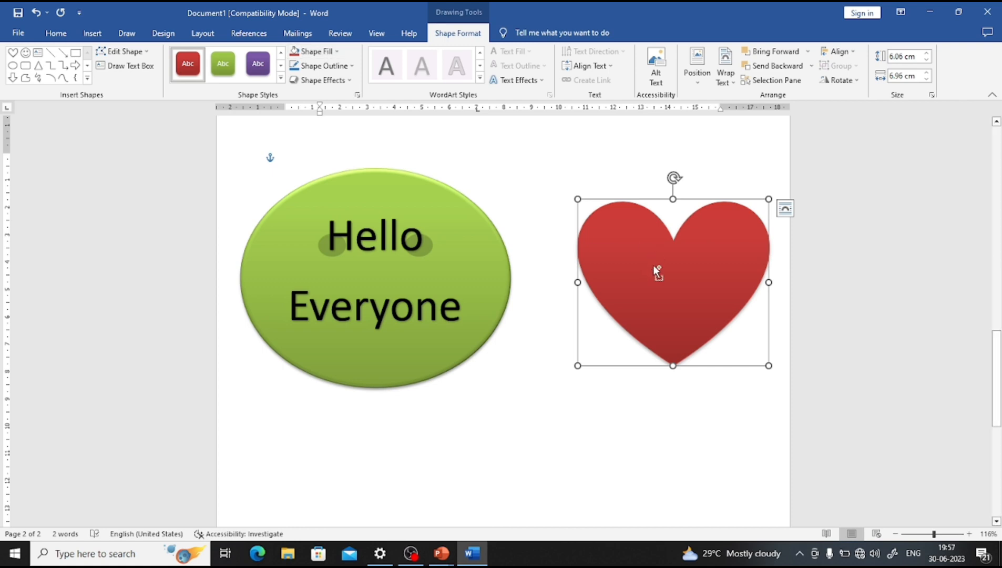
key("ctrl")
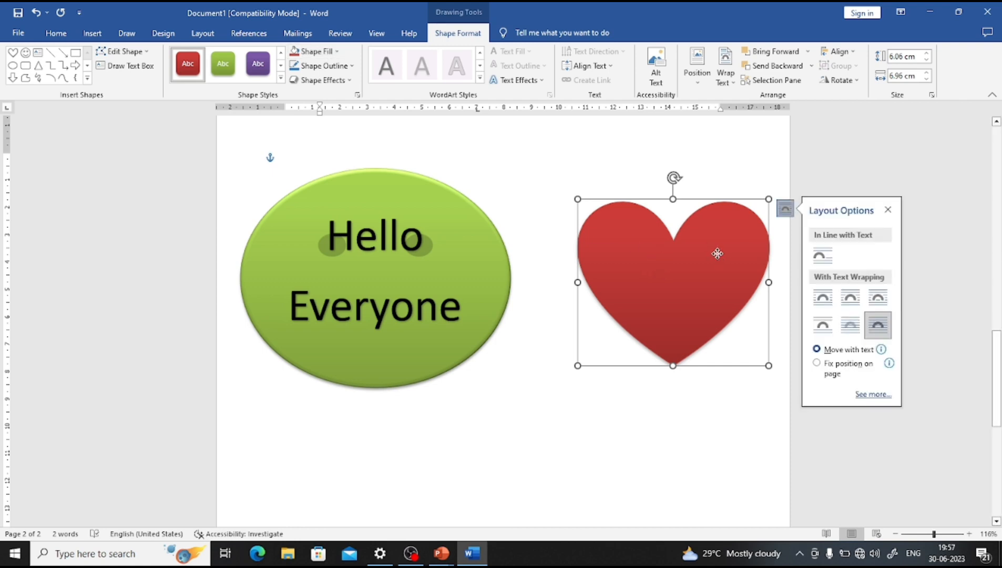
left_click(888, 210)
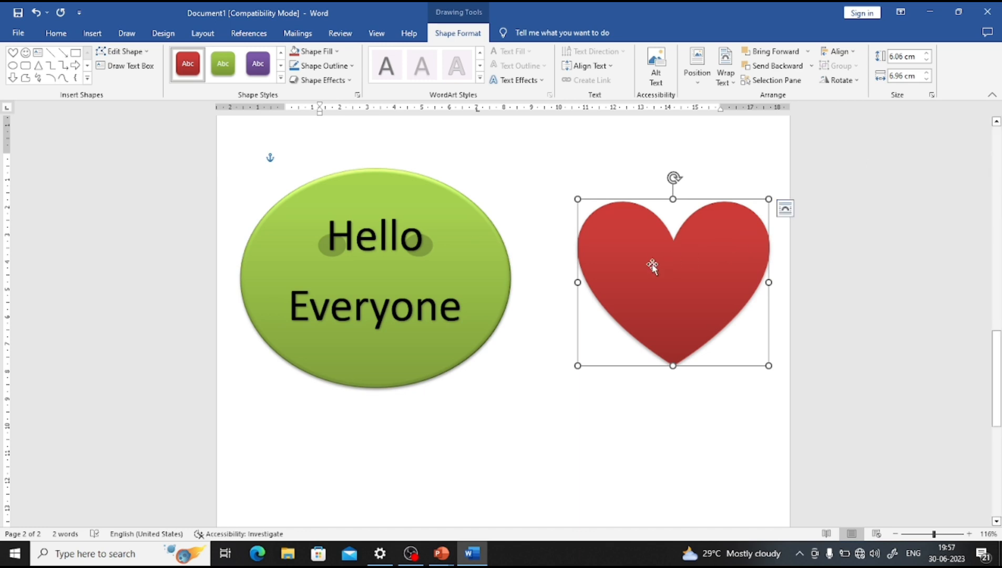
- Add the text "How are You?" inside the heart and apply the black WordArt style with a white outline
left_click(653, 267)
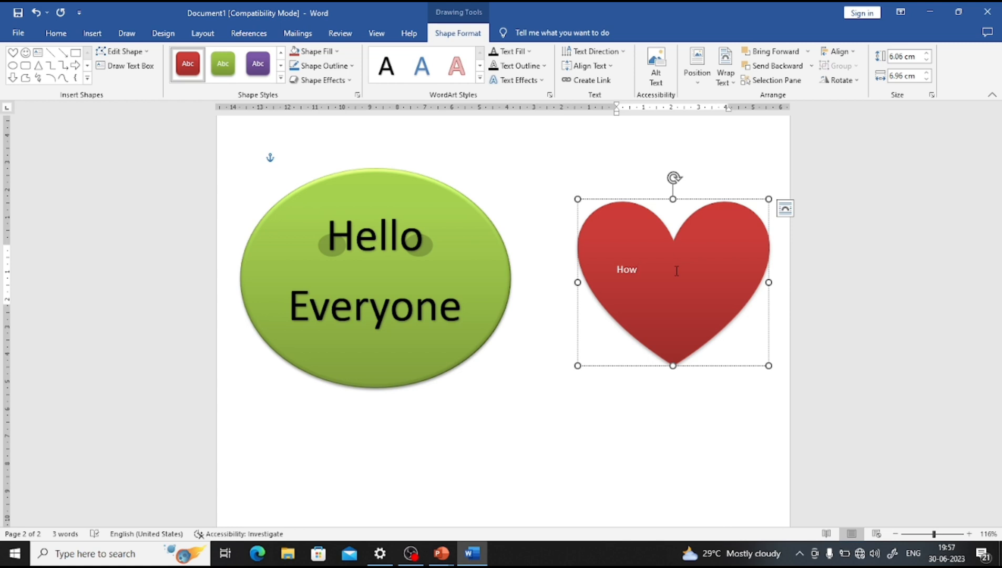
type("How are You??")
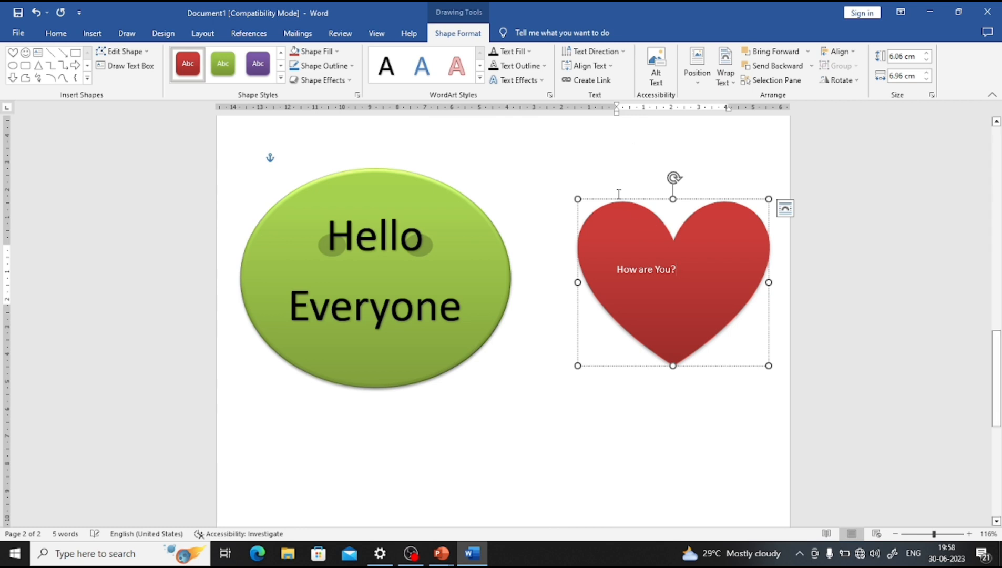
left_click_drag(620, 272, 682, 305)
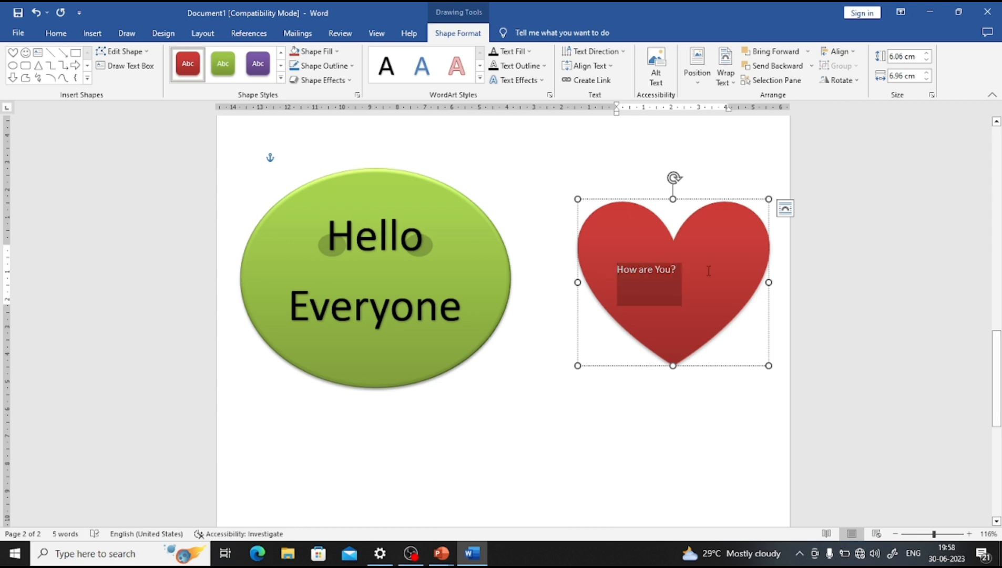
left_click(481, 78)
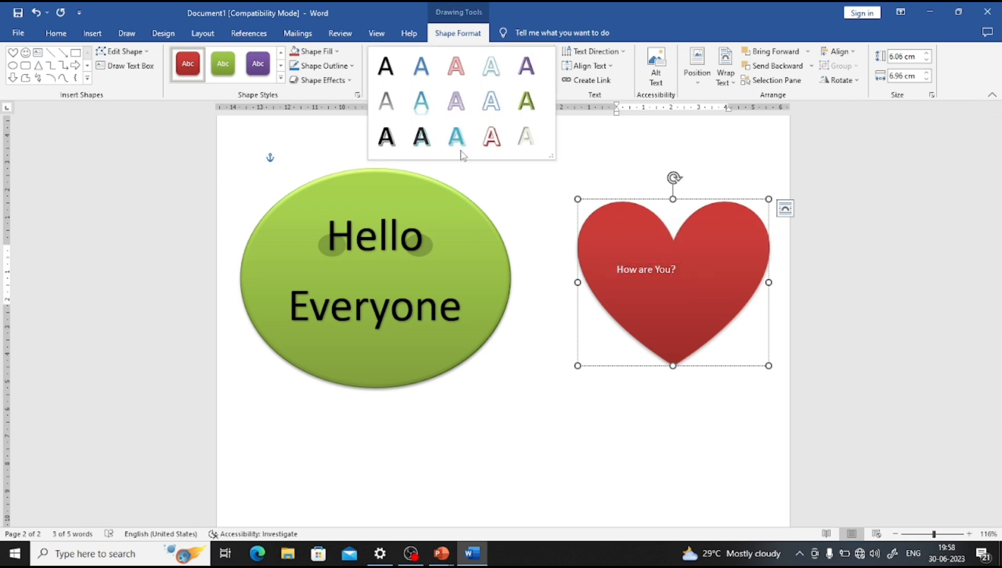
left_click(395, 141)
left_click(321, 160)
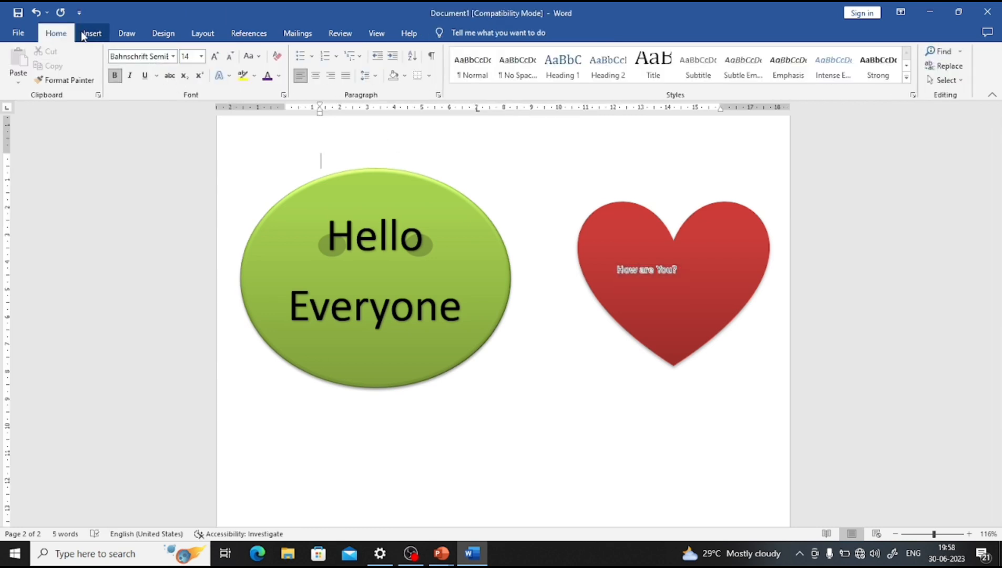
left_click(216, 56)
left_click(215, 57)
left_click(216, 57)
left_click(215, 56)
left_click(216, 57)
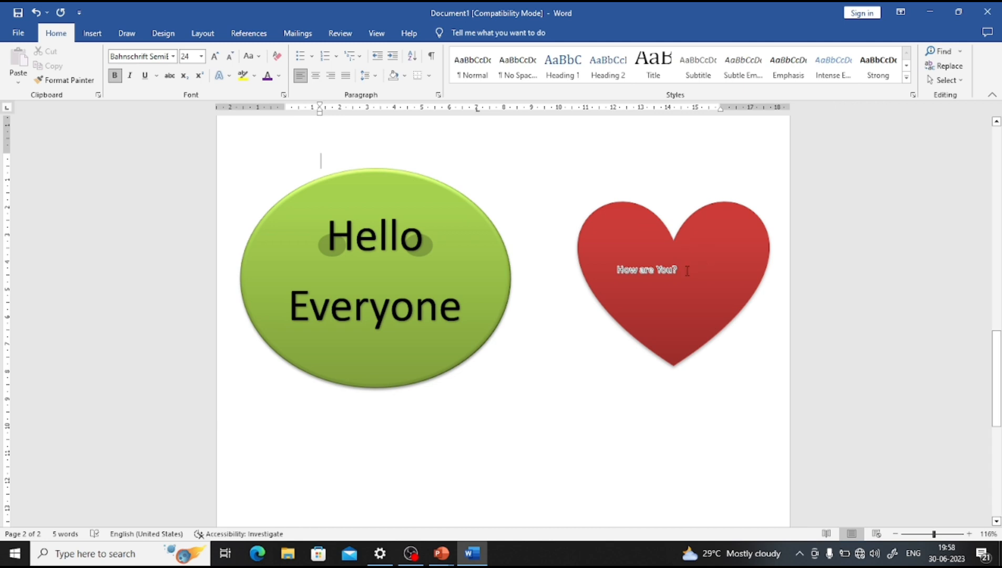
- Enlarge the heart's "How are You?" text to 20 pt
left_click_drag(687, 271, 614, 275)
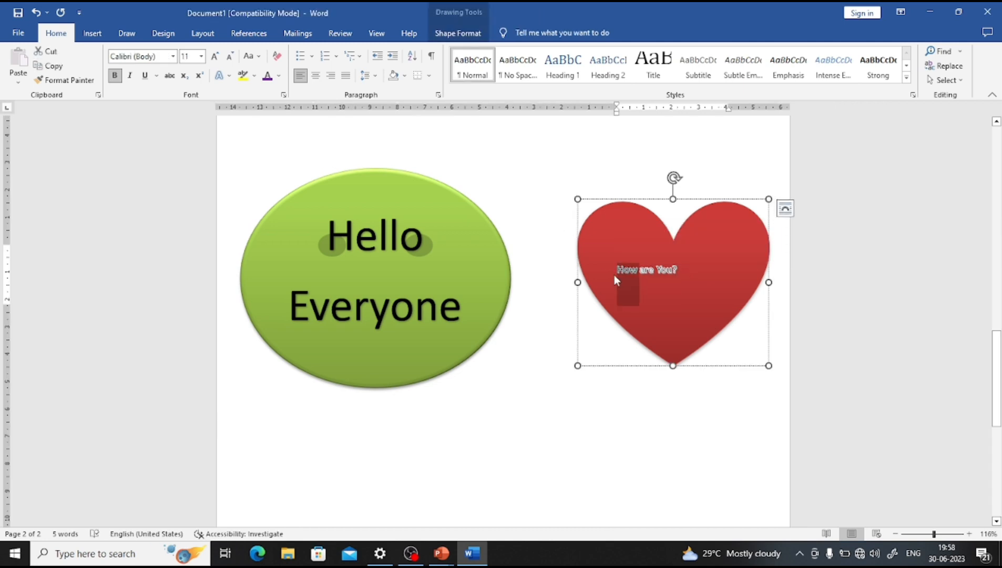
left_click(215, 56)
left_click(215, 56)
left_click(215, 56)
left_click(215, 56)
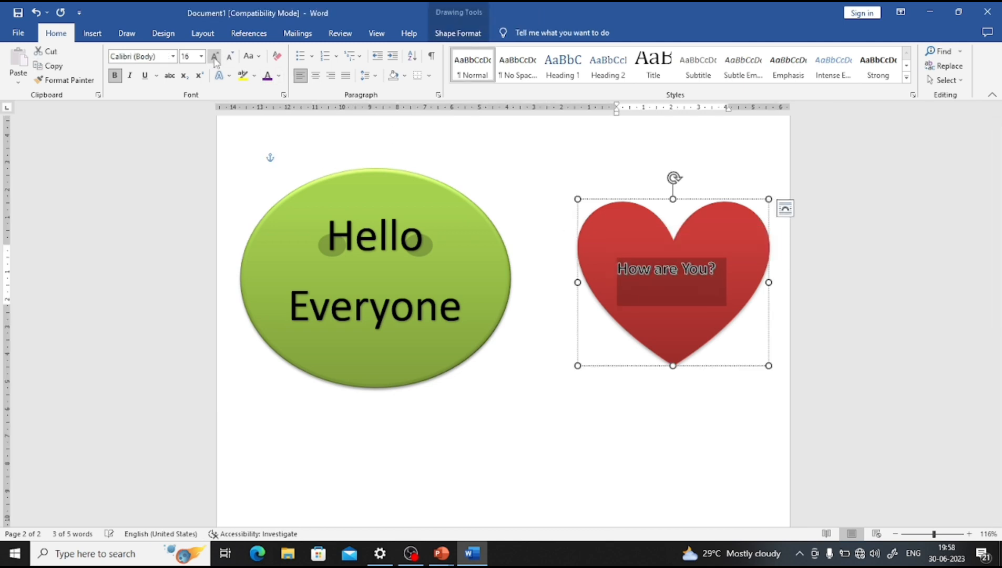
left_click(215, 56)
left_click(215, 56)
- Color the heart's text with the standard Blue font color and deselect the shape
left_click(279, 77)
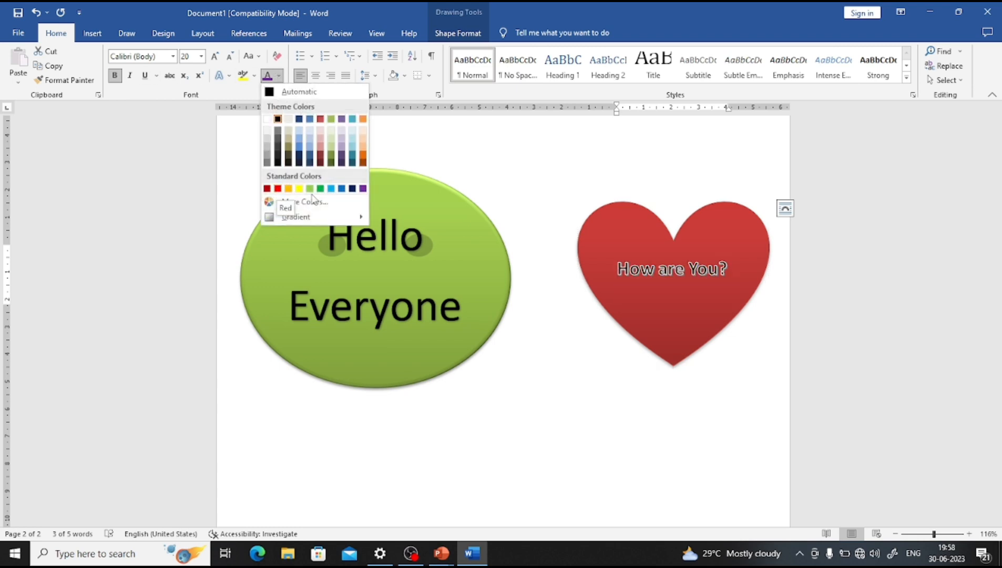
left_click(342, 189)
left_click(538, 182)
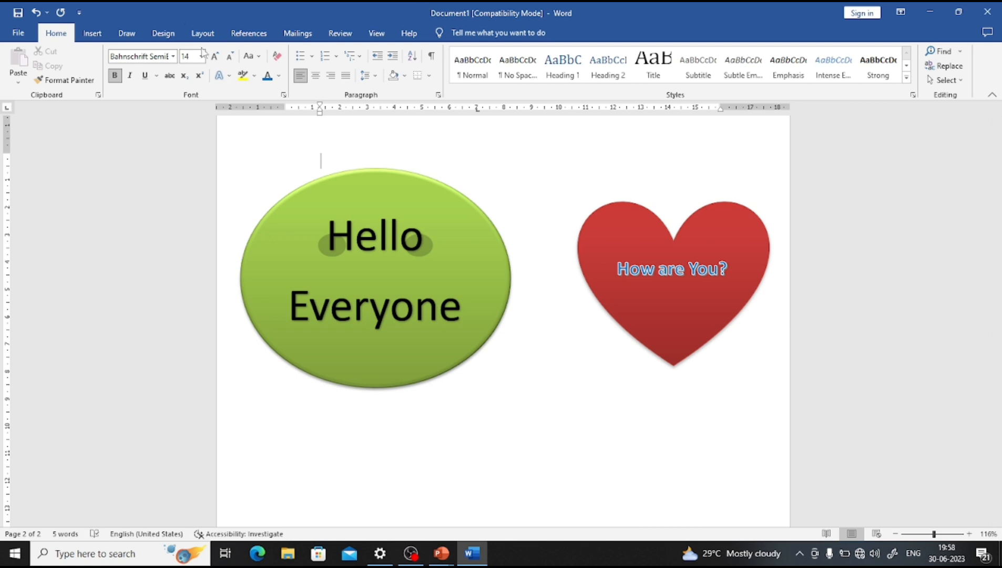
- Insert a pie chart on the page with the shapes
left_click(92, 33)
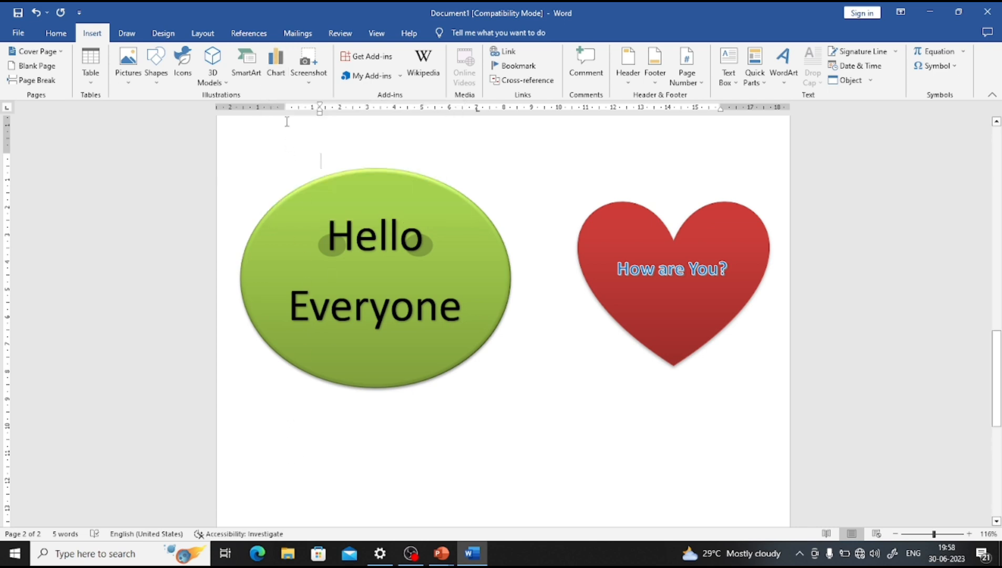
left_click(275, 64)
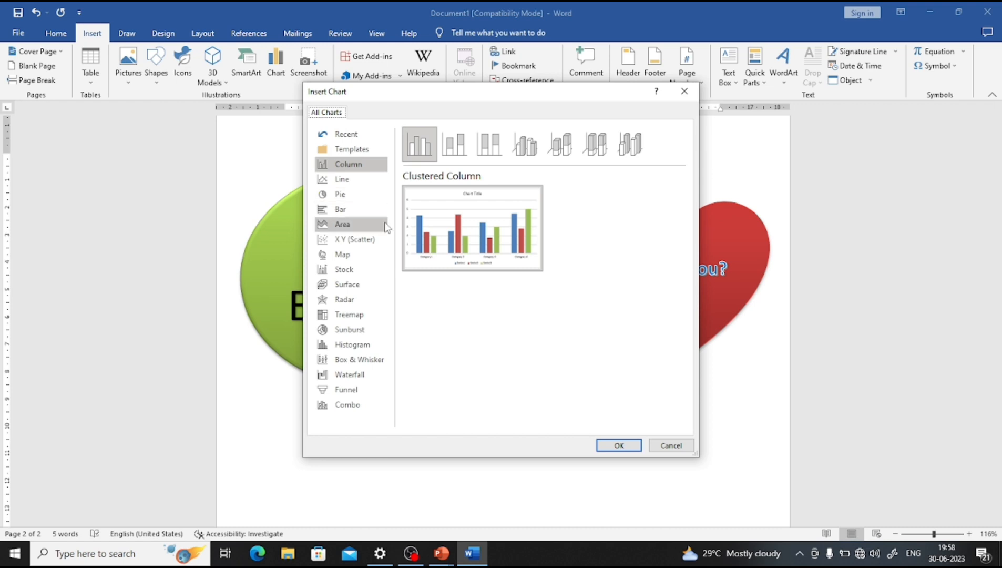
left_click(371, 197)
left_click(615, 442)
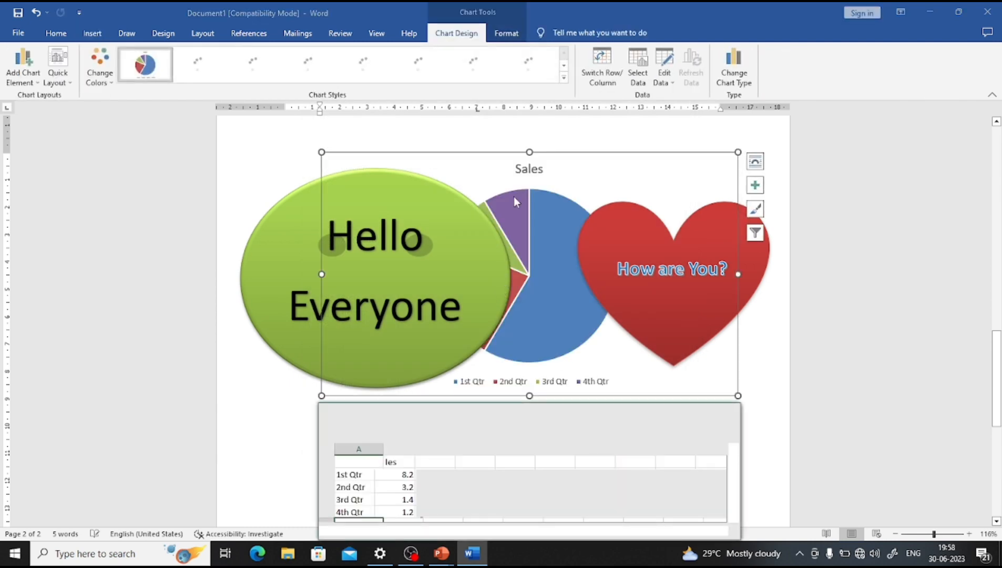
- Delete the green smiley face and the red heart that cover the pie chart
left_click(412, 238)
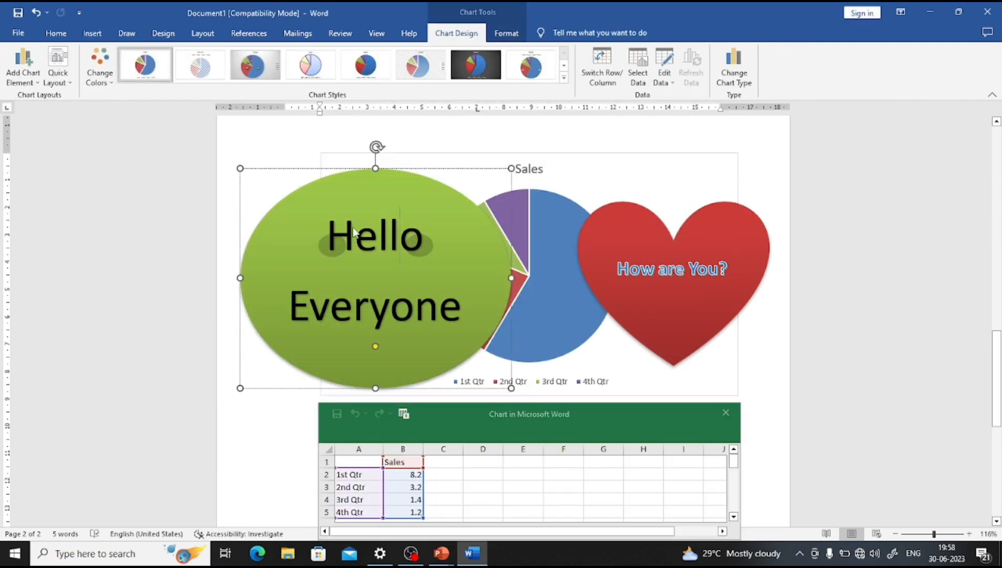
key("BackSpace")
key("Delete")
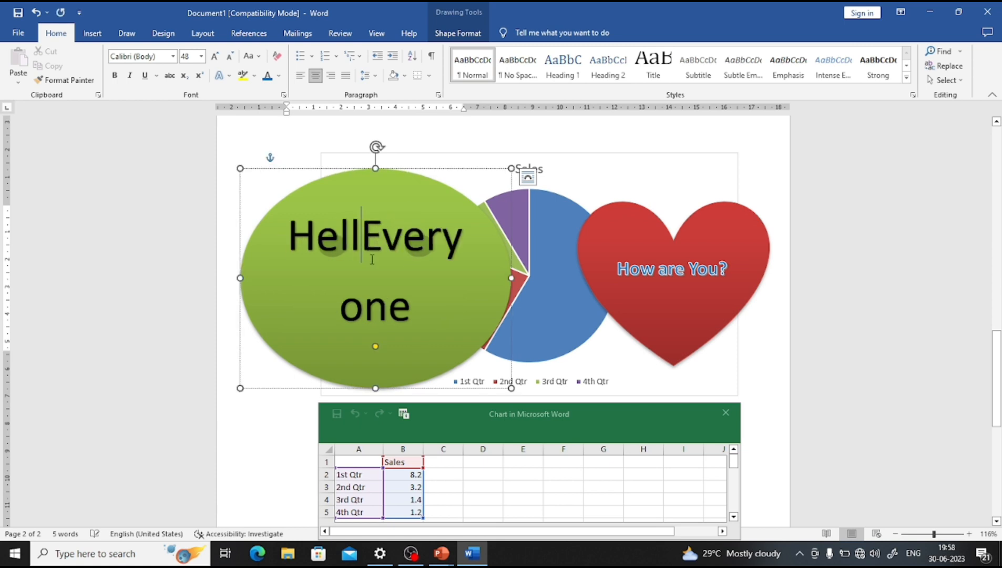
left_click(369, 168)
key("Delete")
left_click(610, 237)
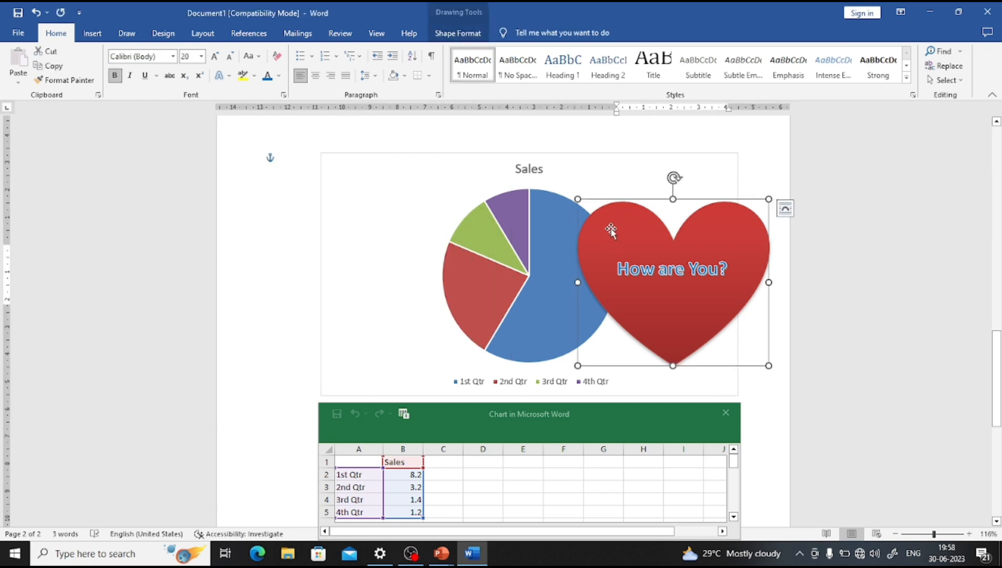
key("Delete")
- Set the pie chart's Sales values to 10, 15, 20 and 18 for the 1st through 4th quarters
scroll(526, 315, "down", 2)
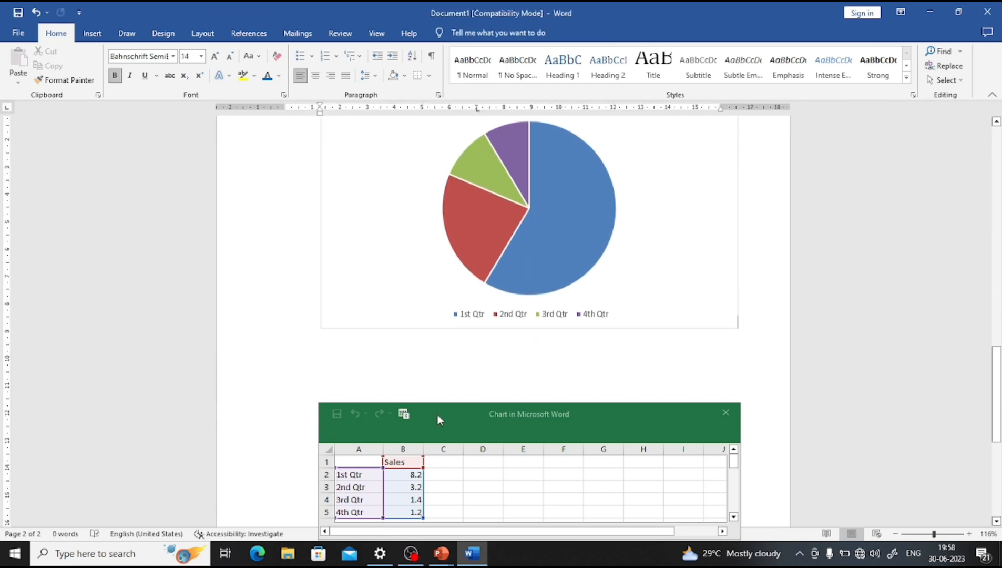
left_click(416, 475)
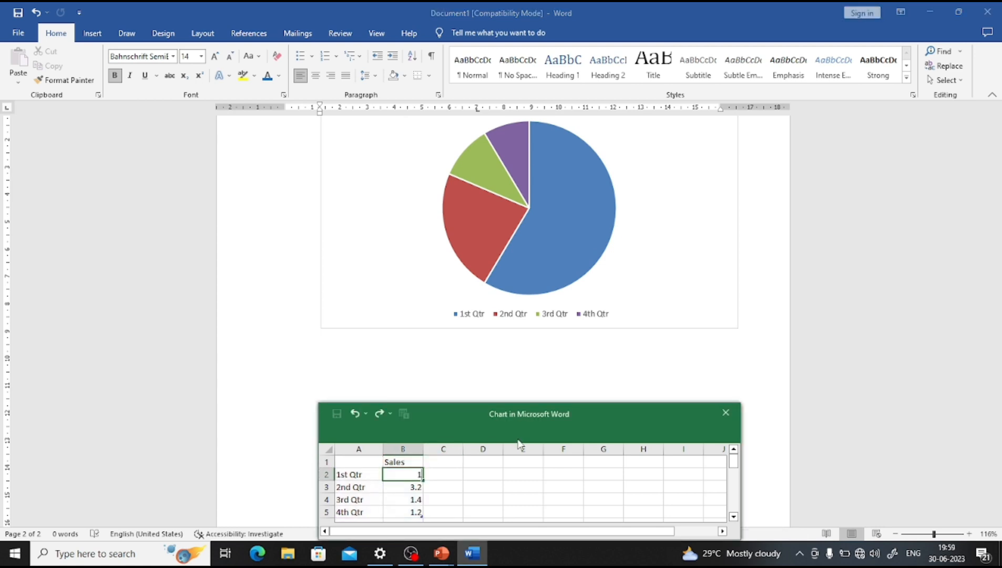
type("10")
left_click(414, 487)
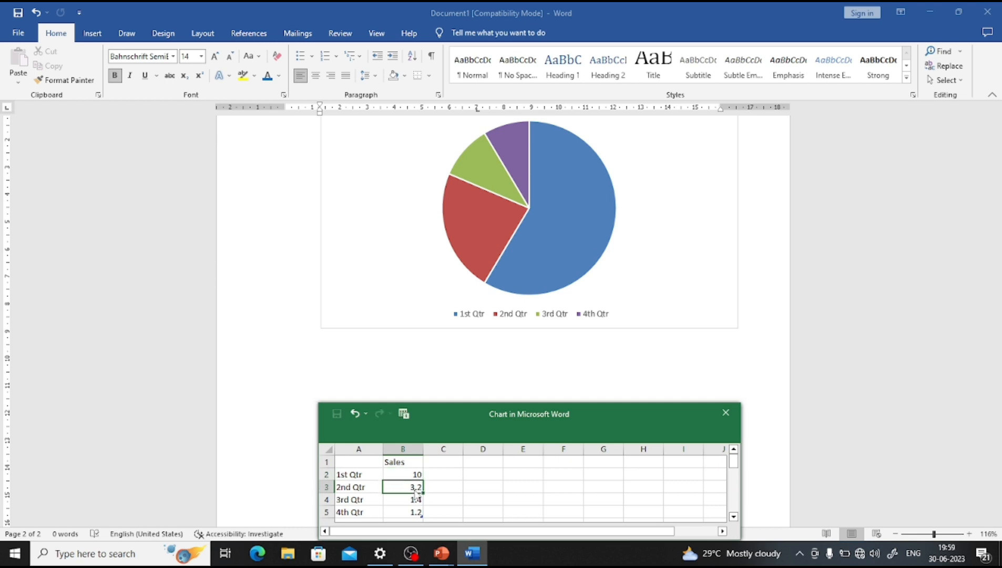
type("15")
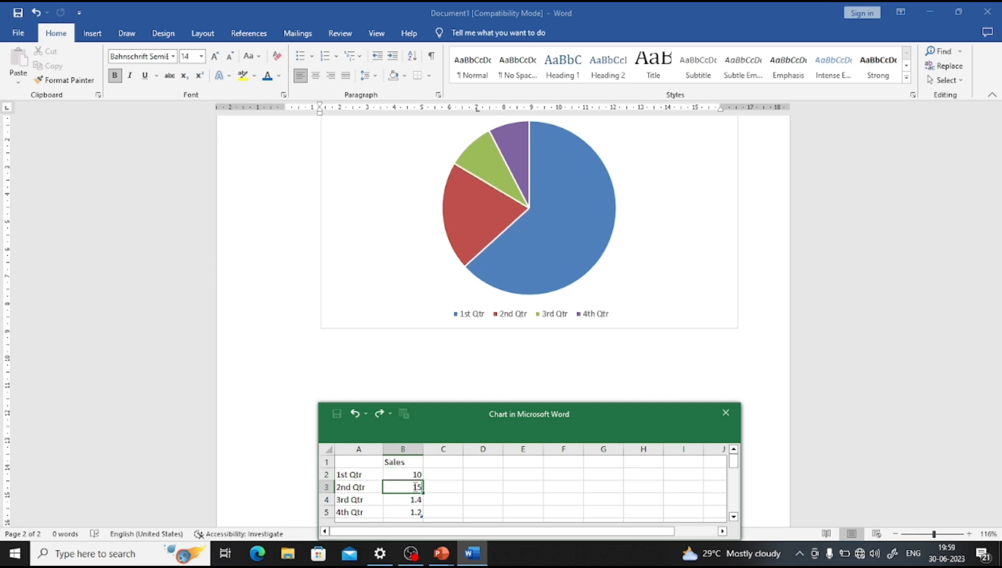
left_click(415, 500)
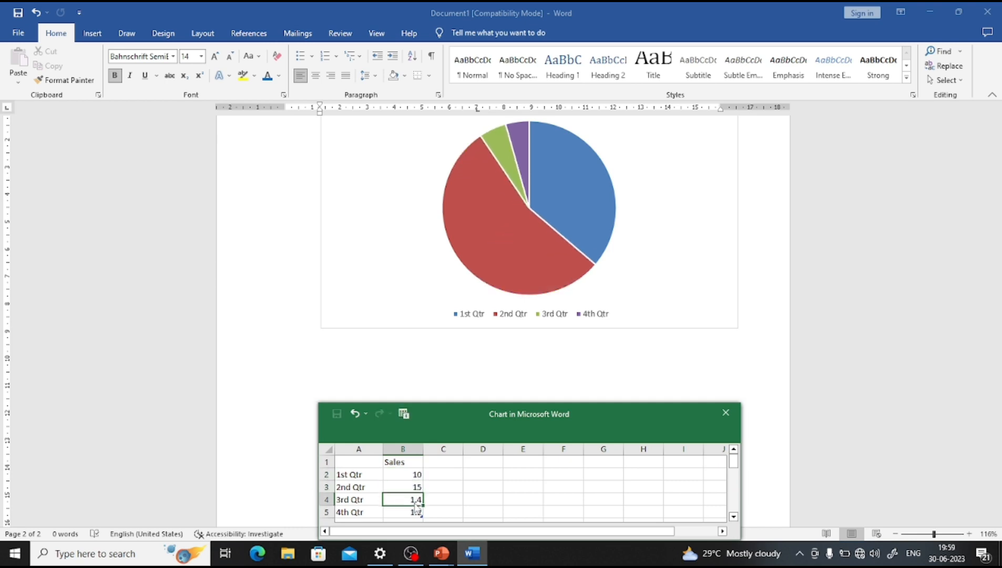
type("20")
left_click(415, 511)
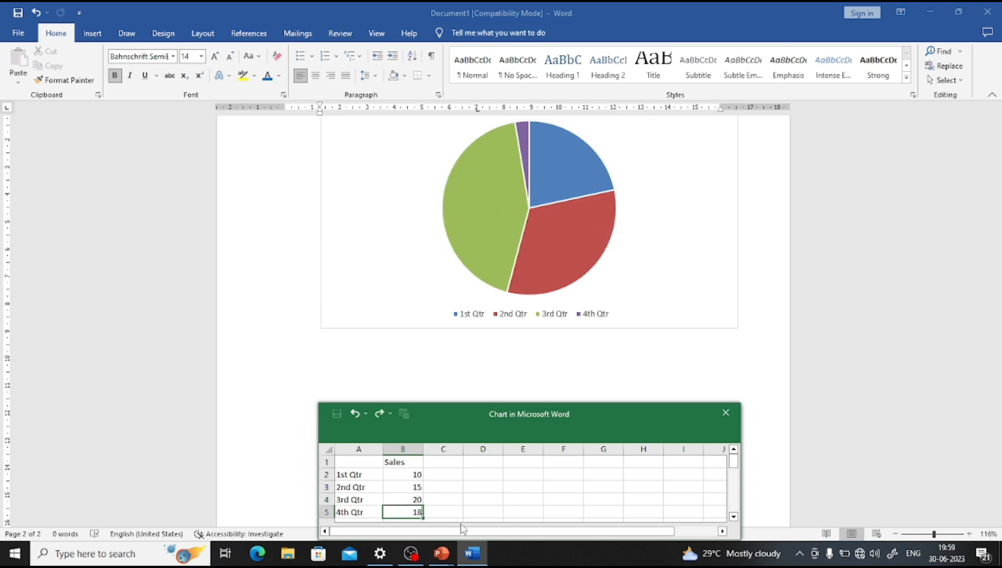
left_click(668, 371)
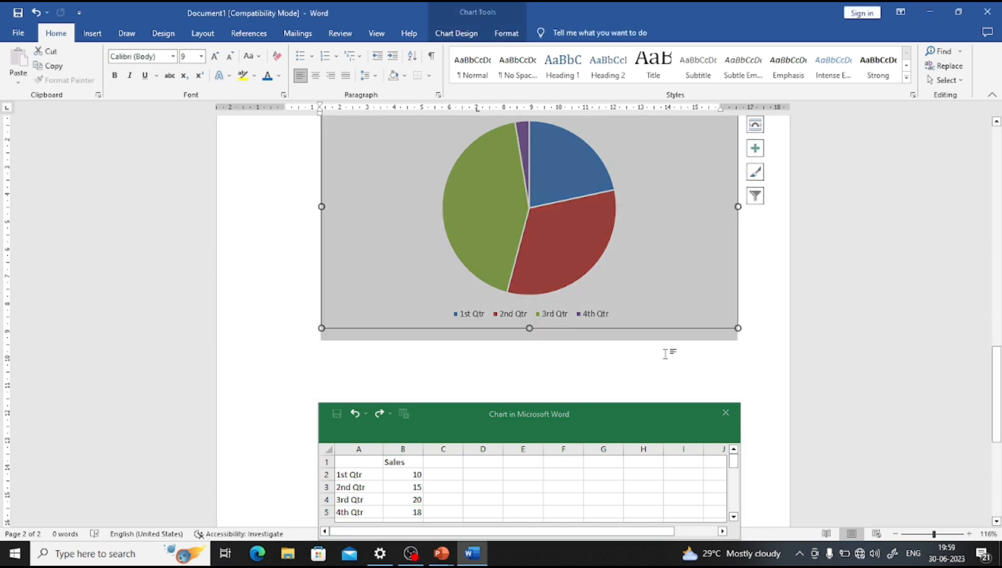
left_click(722, 430)
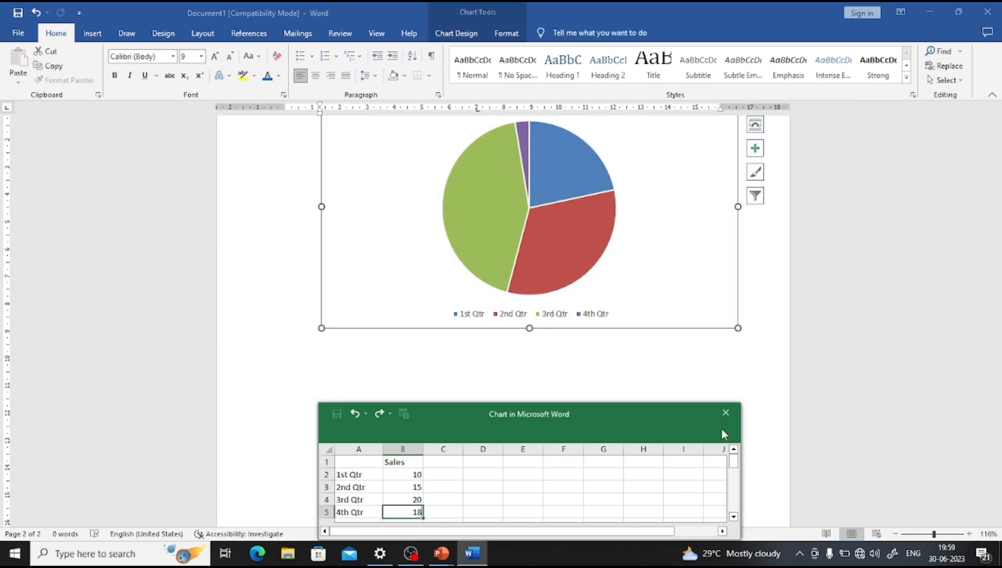
left_click(296, 362)
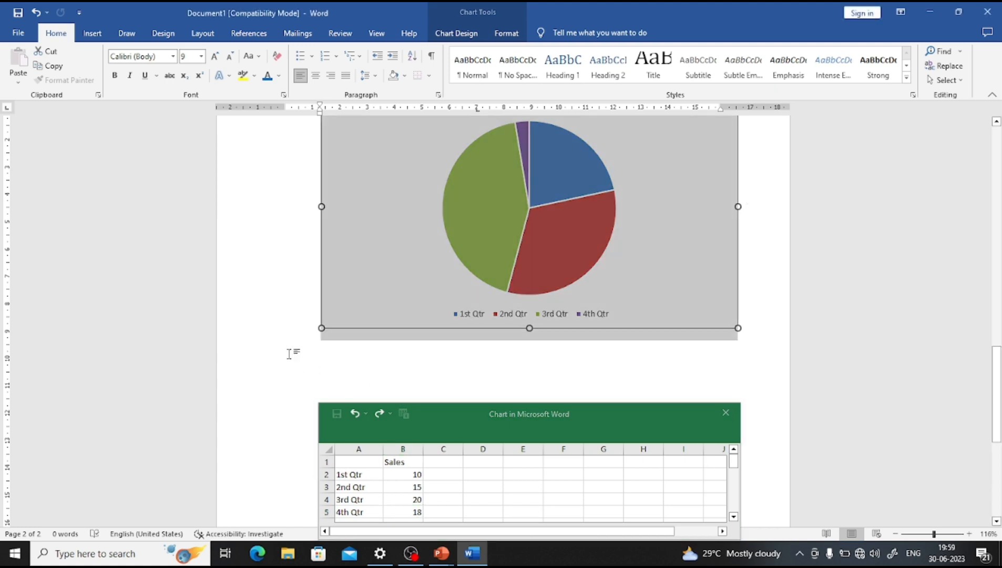
scroll(451, 364, "up", 1)
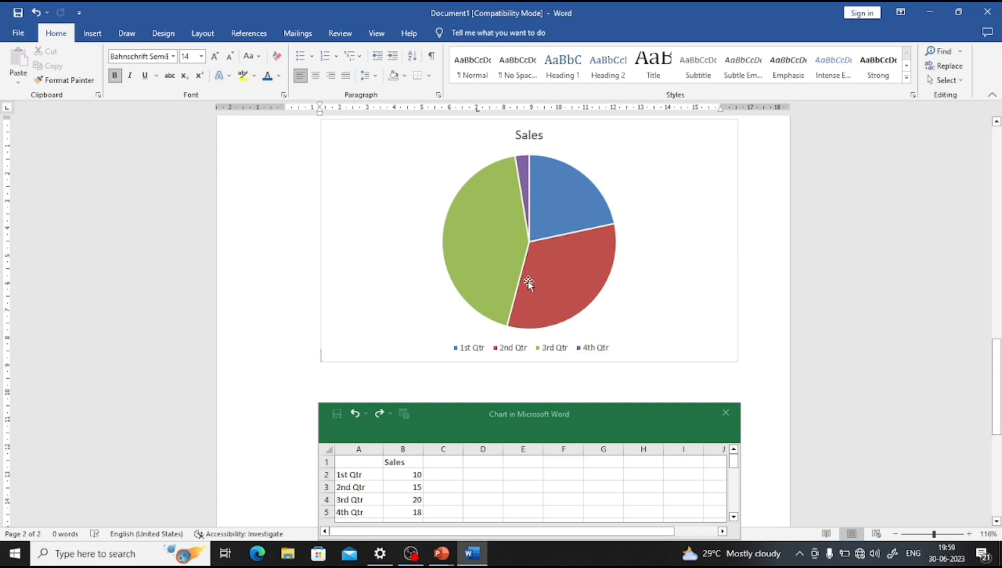
mouse_move(539, 272)
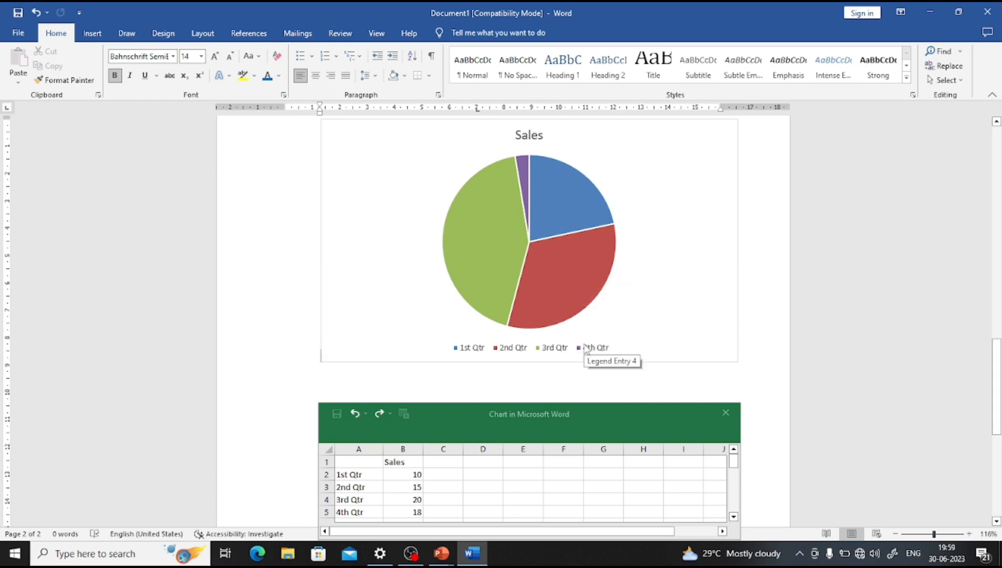
scroll(557, 294, "down", 2)
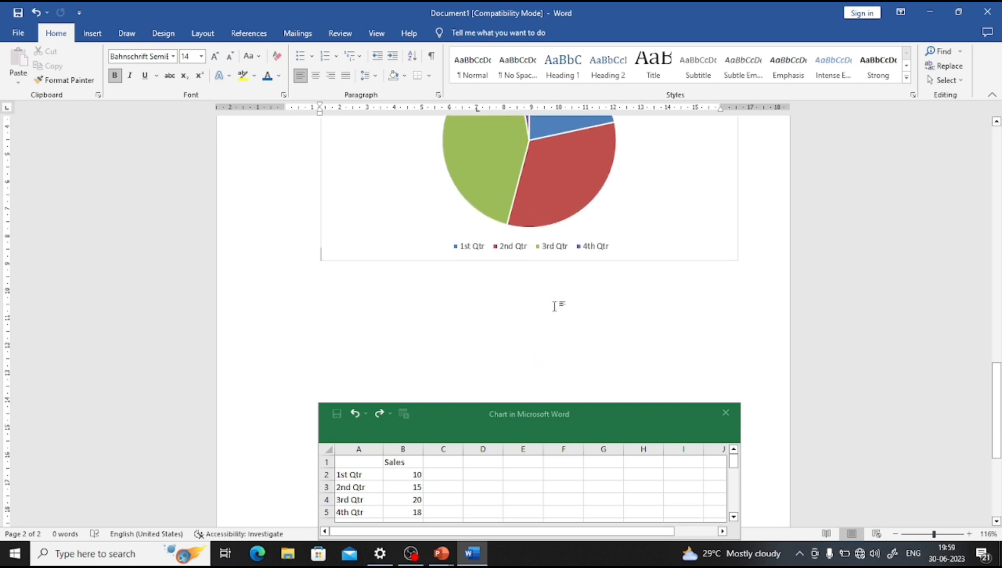
scroll(489, 374, "up", 3)
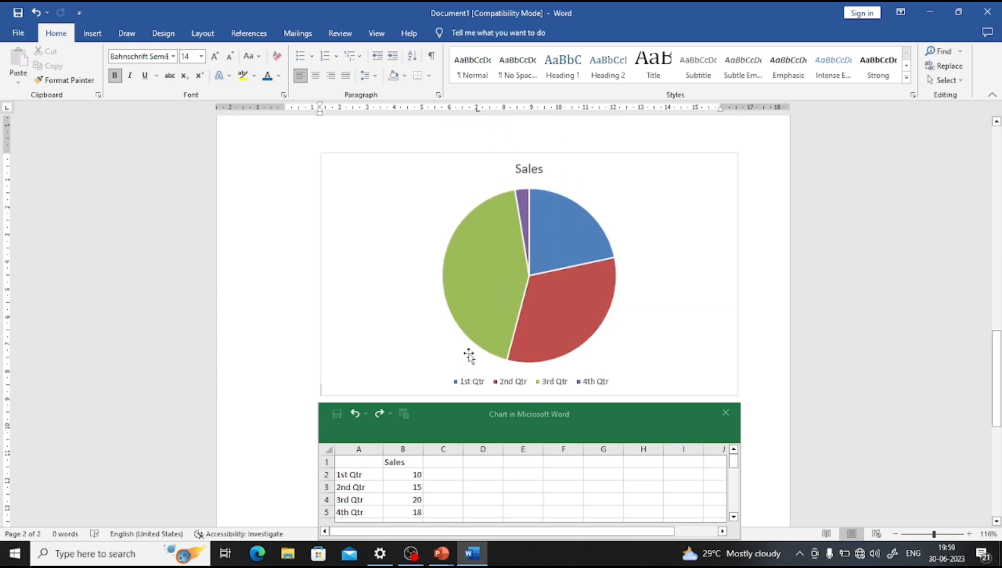
- Remove the Sales pie chart from the page and insert a Clustered Bar chart in its place
left_click(520, 412)
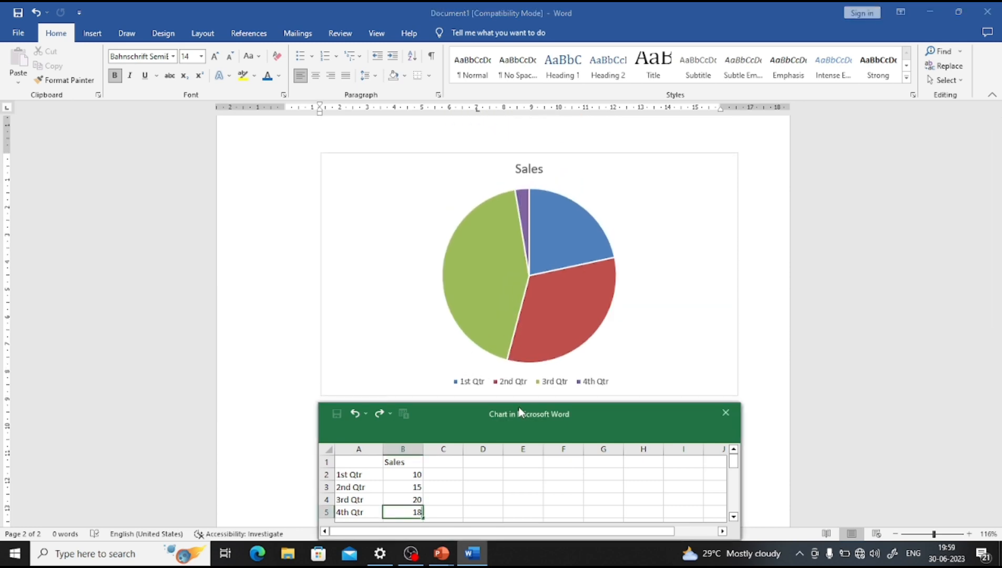
key("ctrl+z")
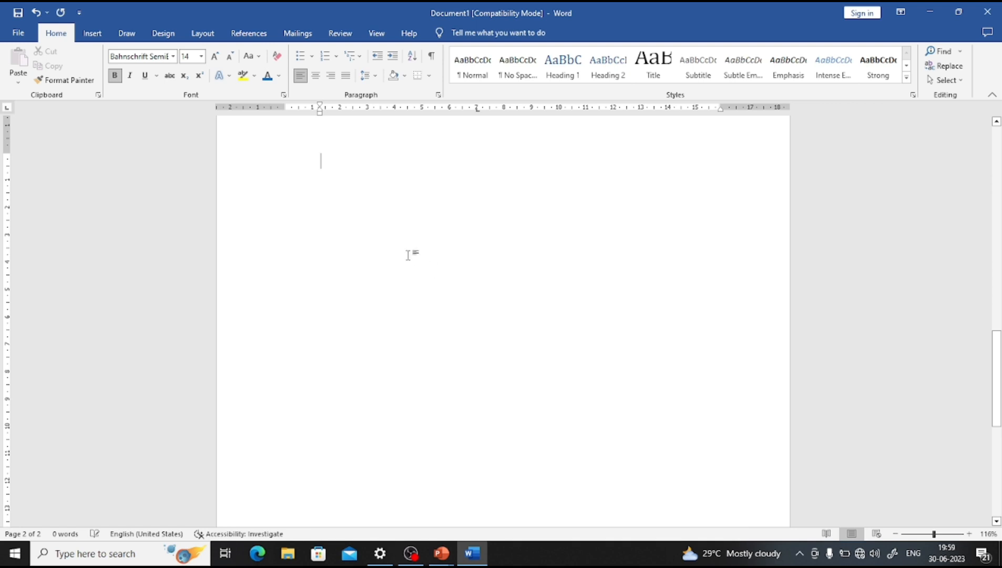
left_click(101, 29)
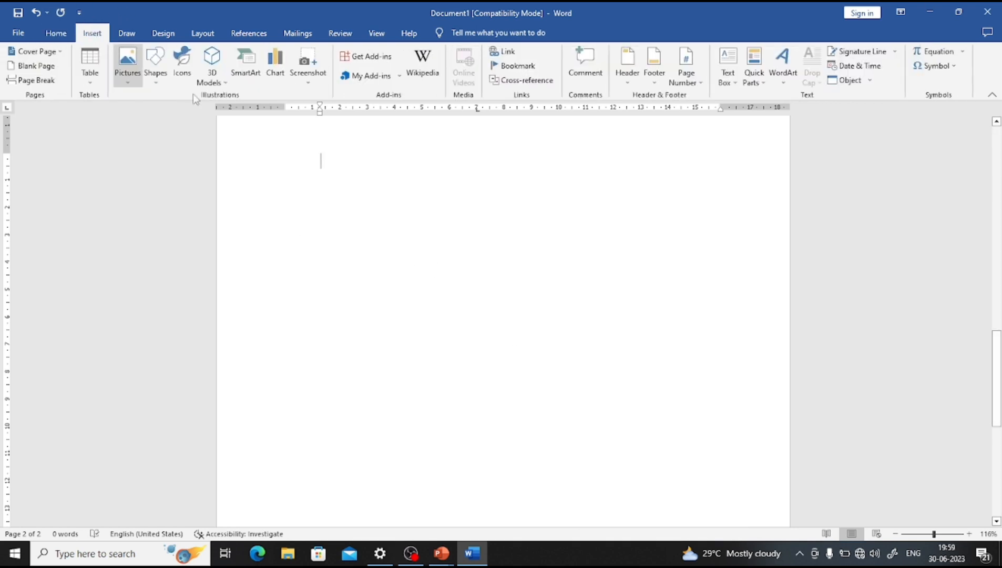
left_click(278, 73)
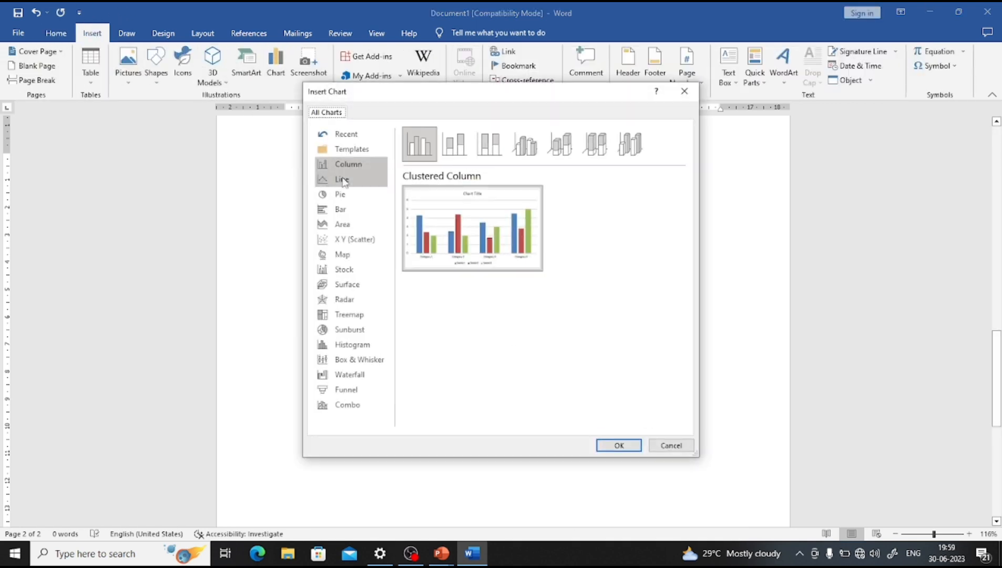
left_click(352, 206)
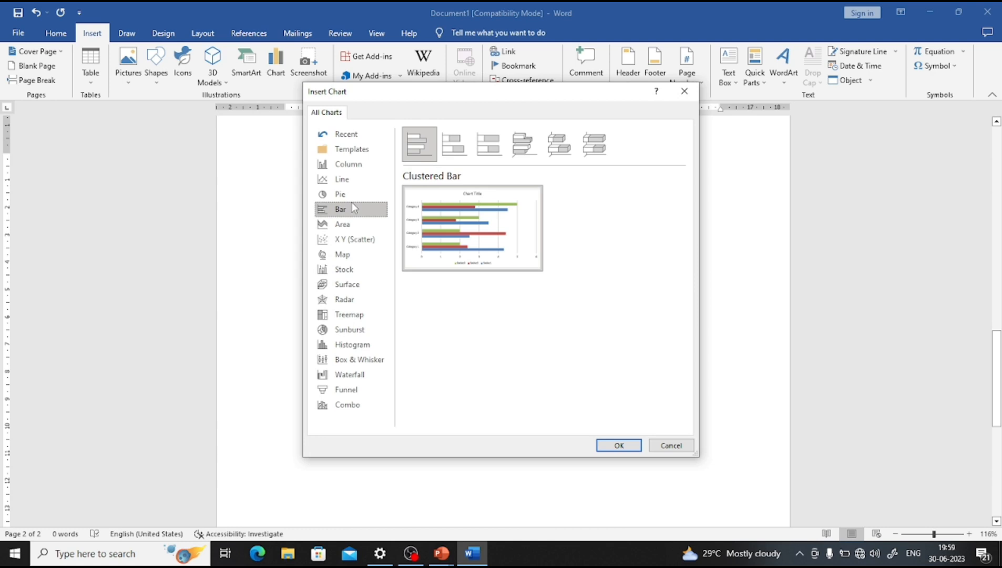
left_click(616, 446)
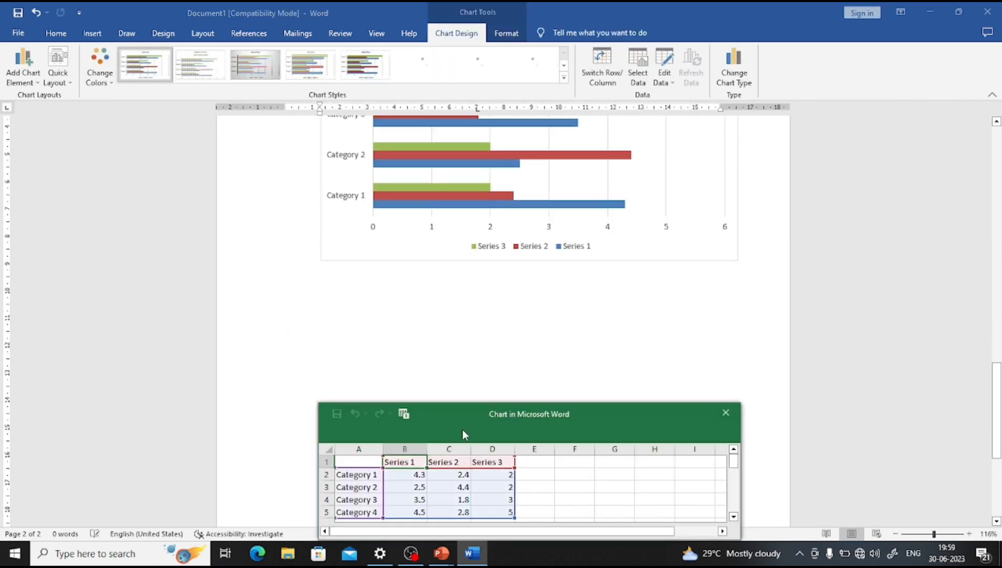
- Apply a solid black theme shape style to the bar chart's plot area
left_click(435, 269)
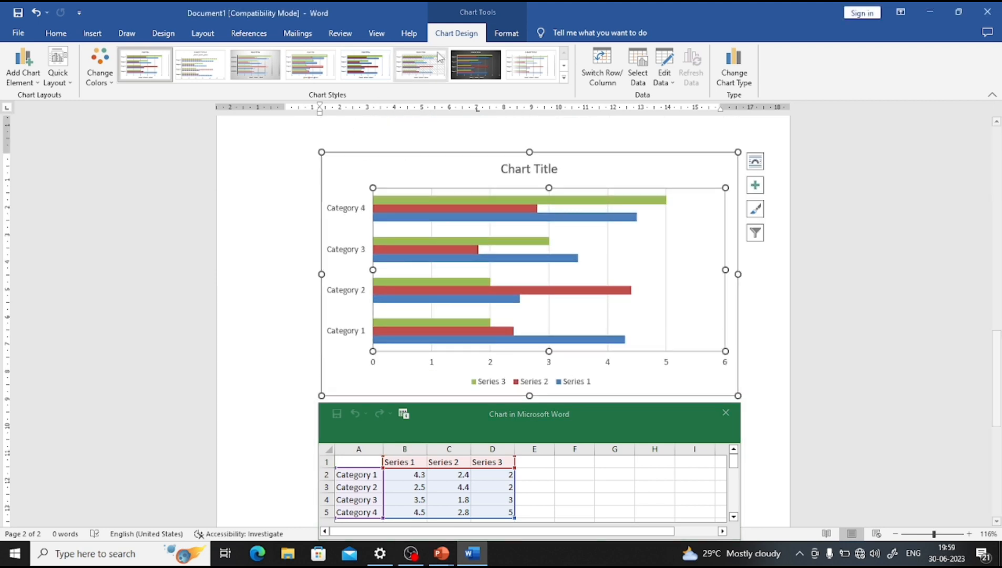
left_click(508, 34)
left_click(451, 79)
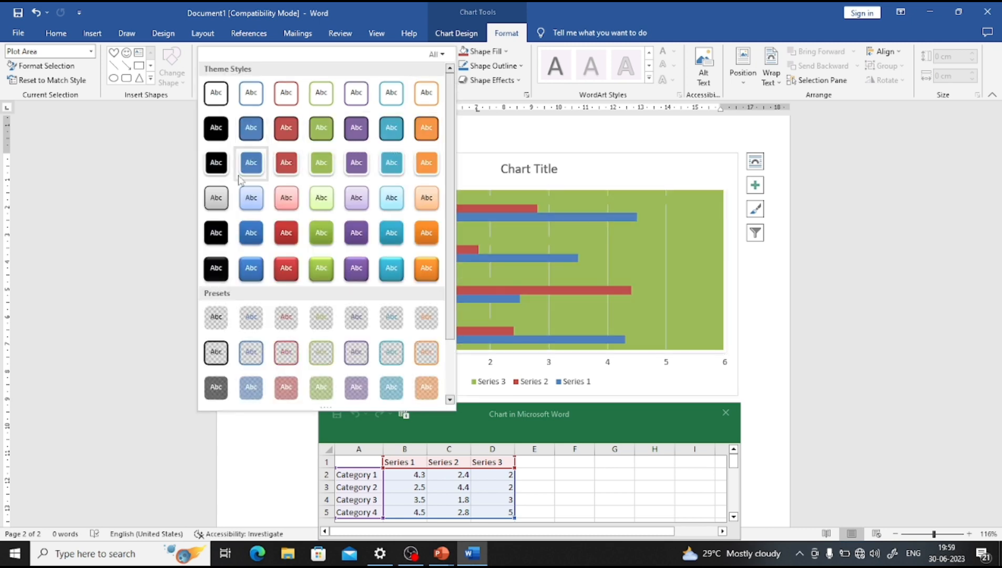
left_click(216, 233)
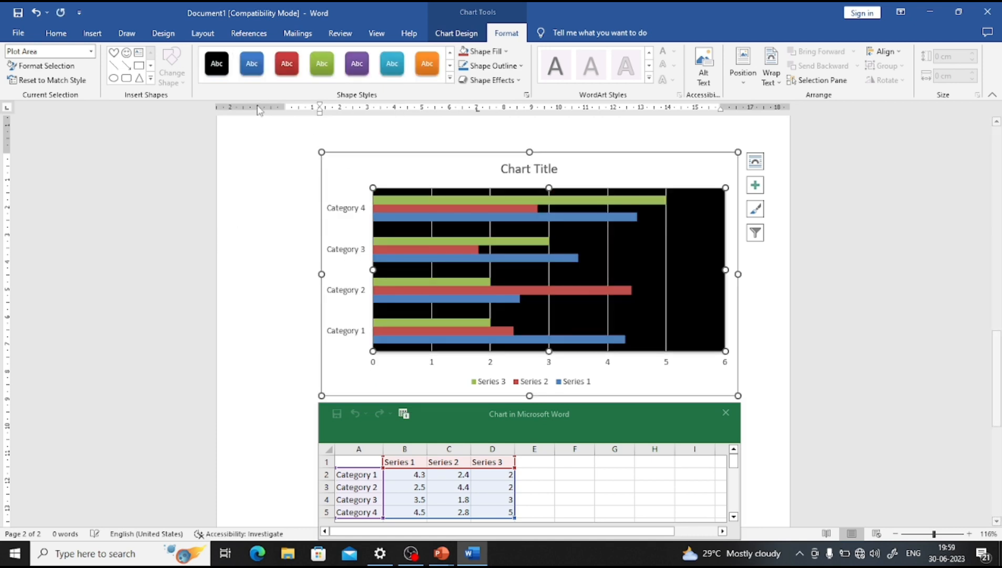
left_click(269, 240)
left_click(362, 210)
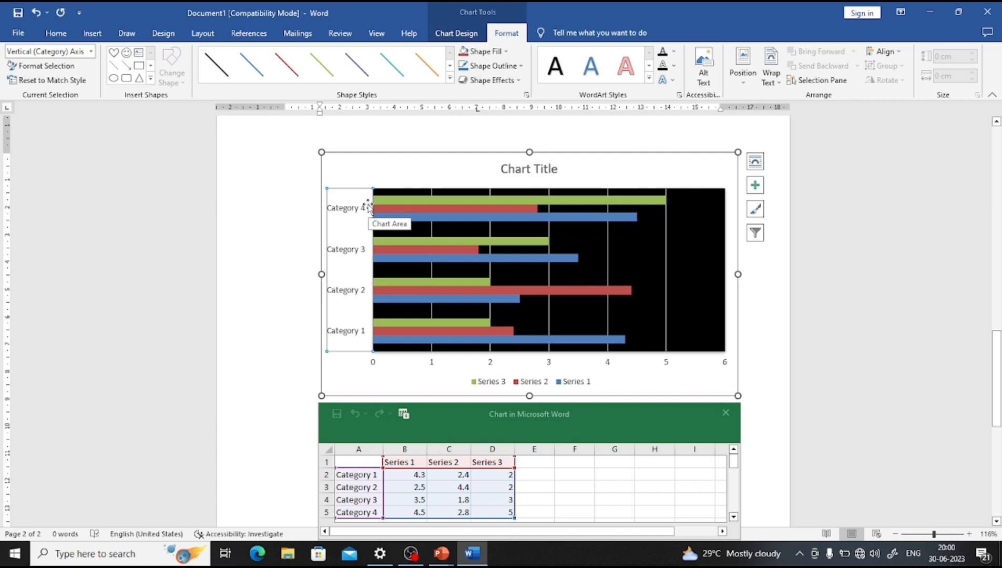
left_click(73, 35)
left_click(92, 33)
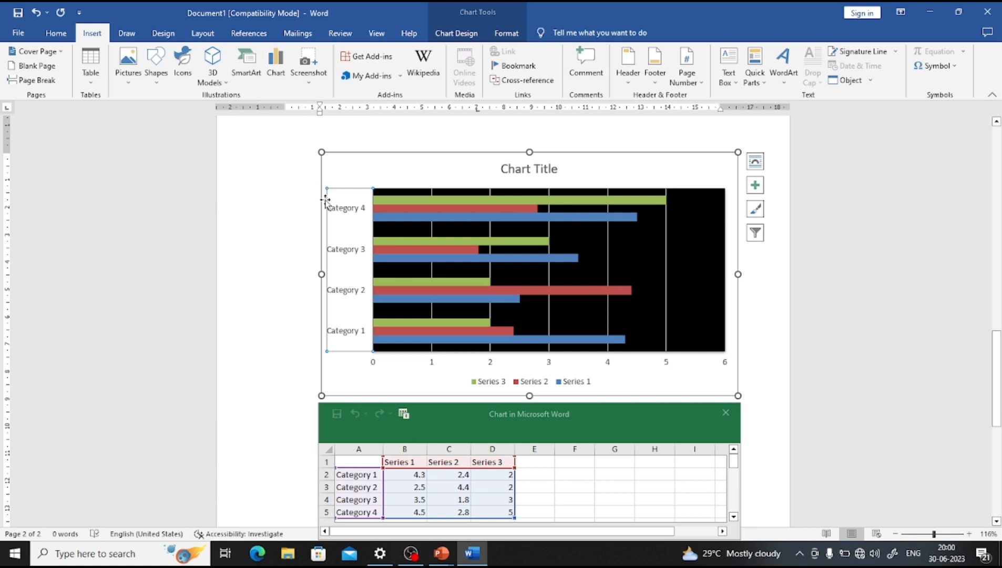
scroll(490, 337, "down", 5)
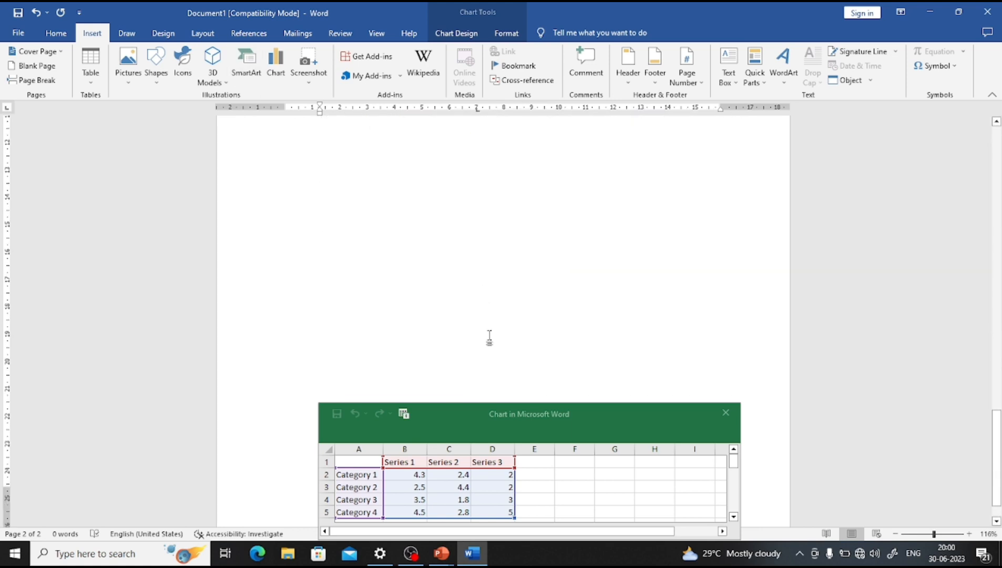
- Clear the Series 1 heading in the bar chart's data sheet and close the sheet
left_click(323, 410)
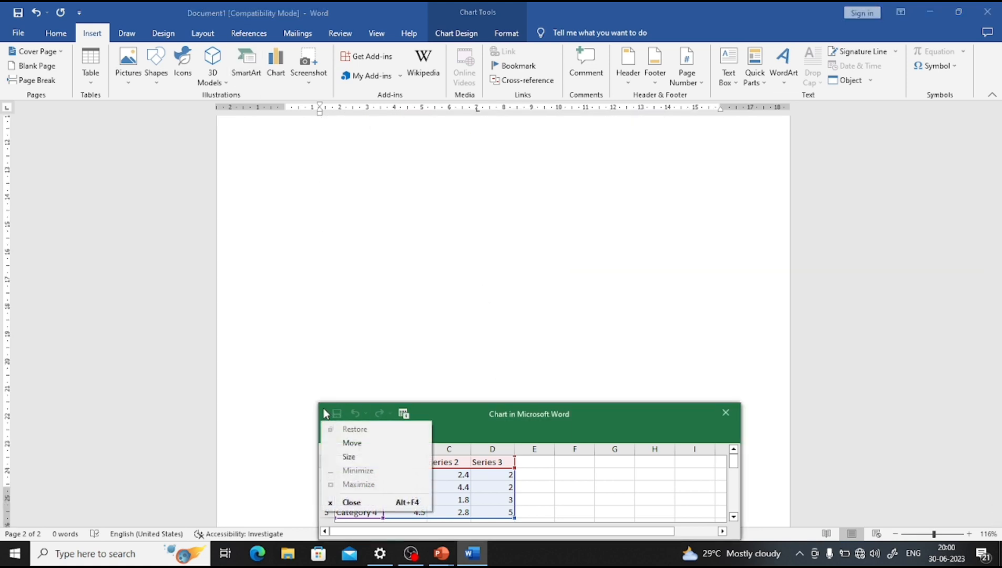
left_click(326, 409)
key("Delete")
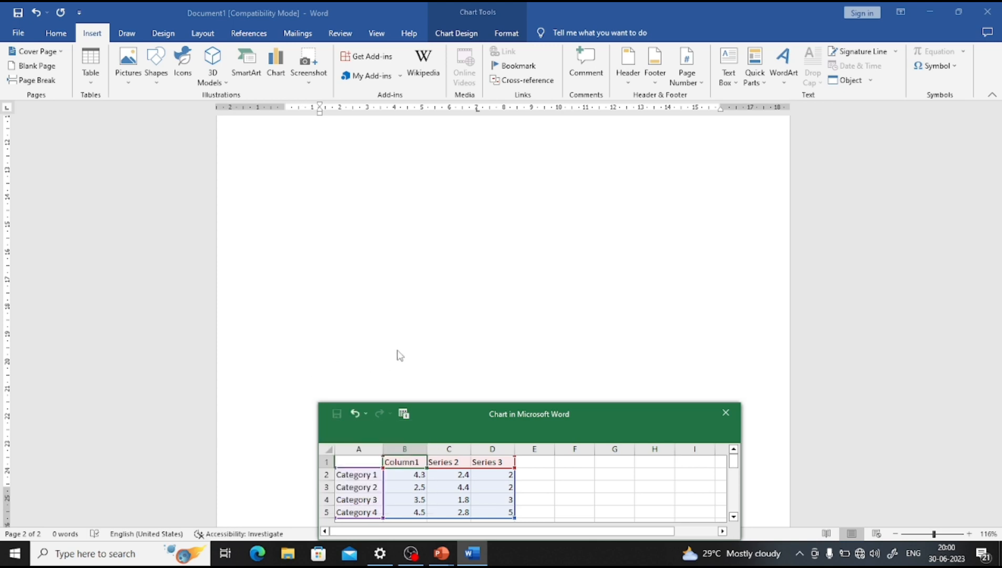
scroll(398, 353, "down", 2)
left_click(726, 412)
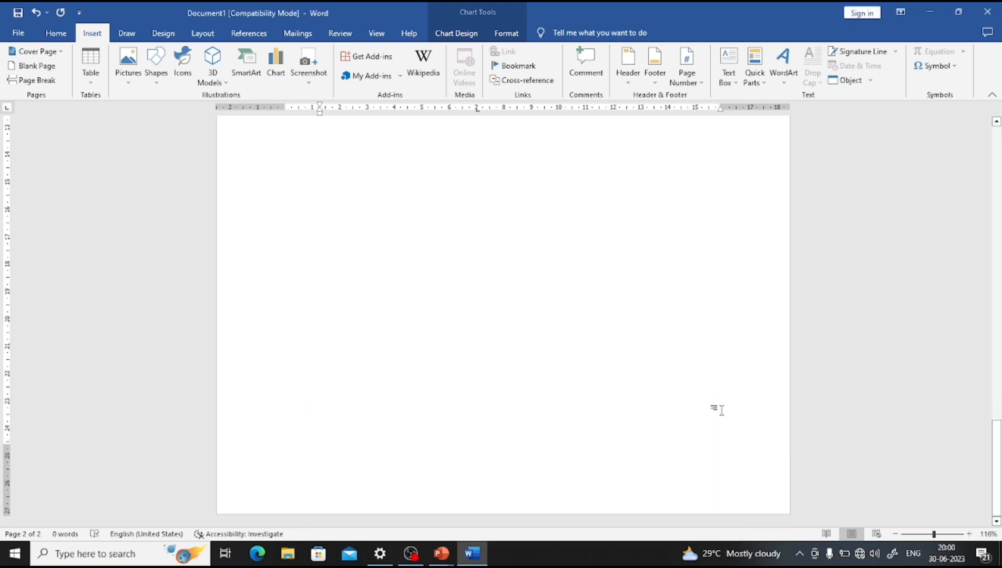
- Delete the bar chart and its category axis labels from the page
scroll(469, 313, "up", 6)
scroll(357, 326, "down", 3)
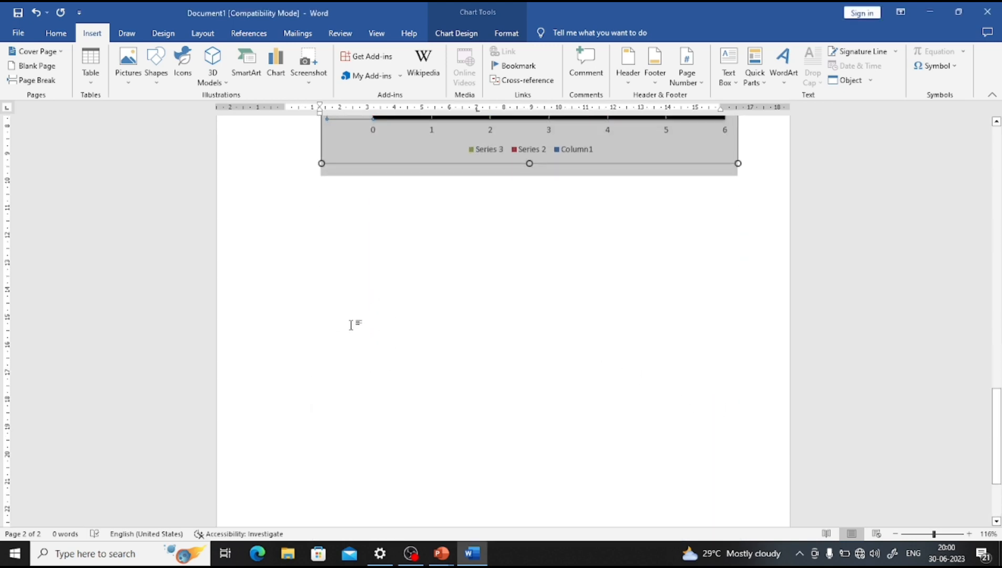
scroll(280, 320, "up", 4)
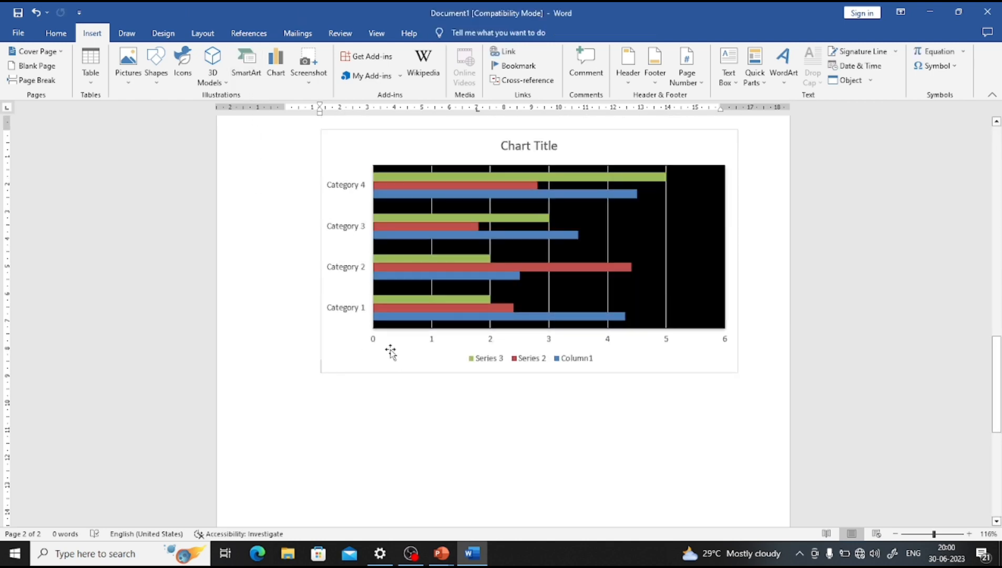
left_click(345, 265)
key("Delete")
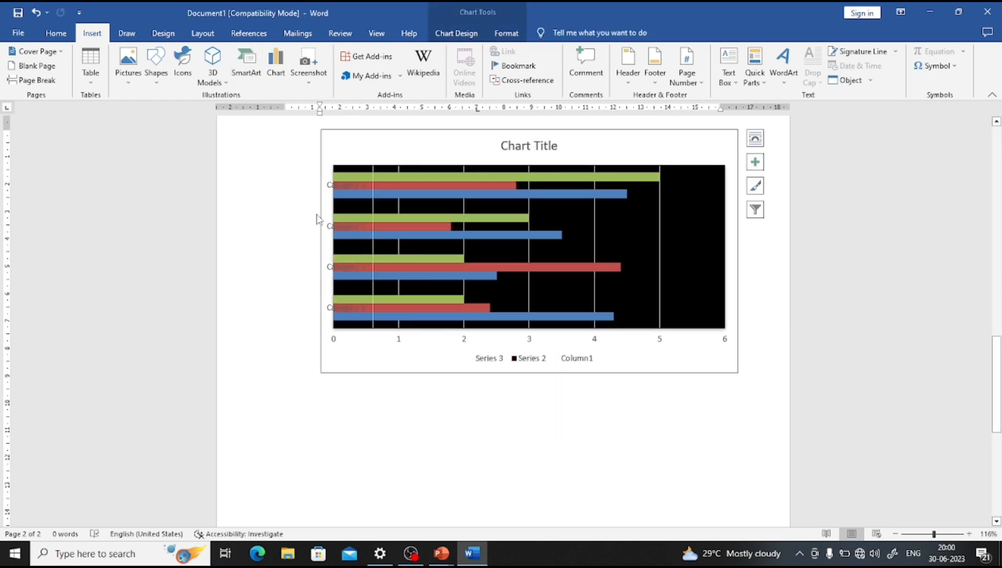
key("Delete")
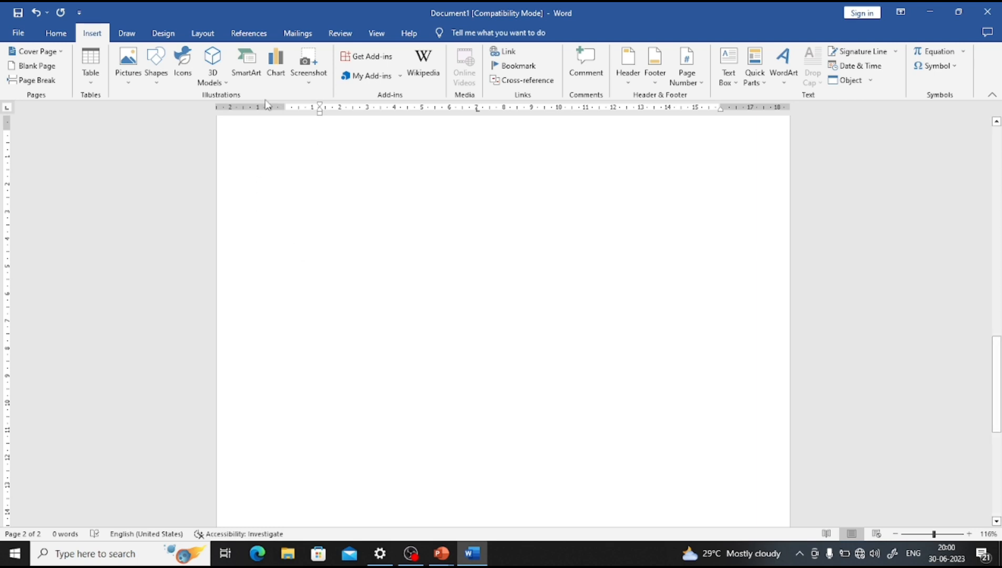
- Insert a Cycle SmartArt graphic with plain text placeholders linked by curved arrows on the empty page
left_click(255, 78)
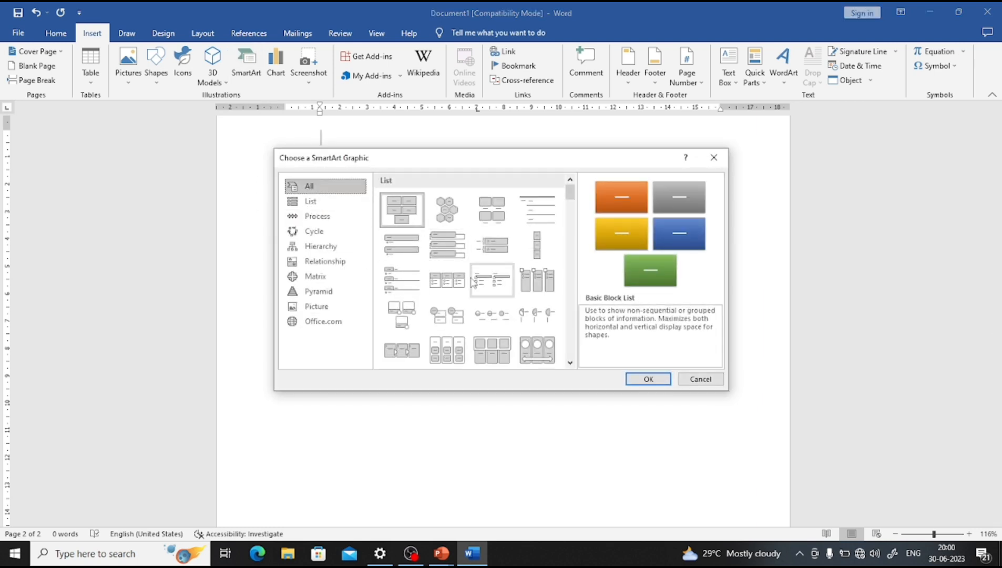
left_click(314, 232)
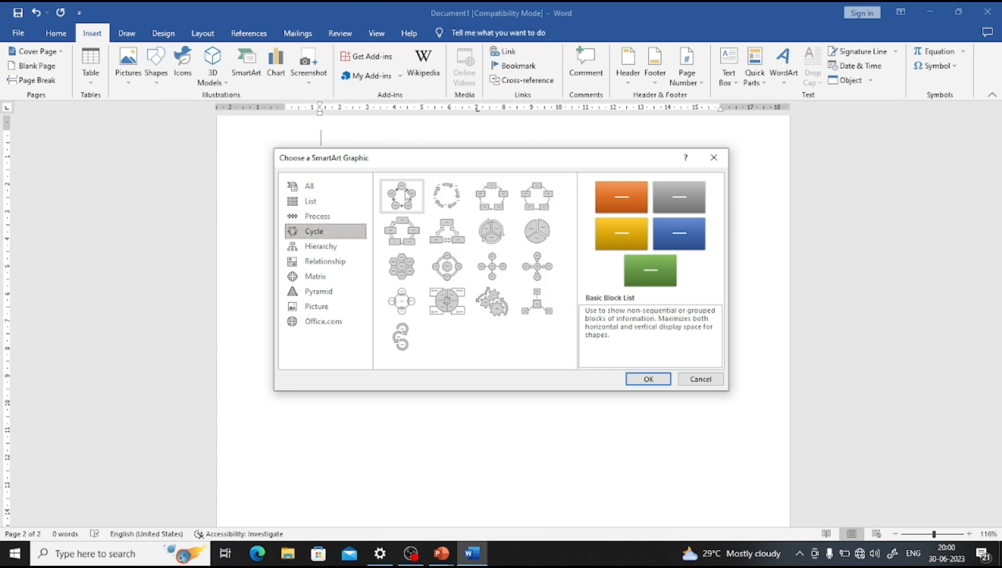
left_click(444, 191)
left_click(648, 378)
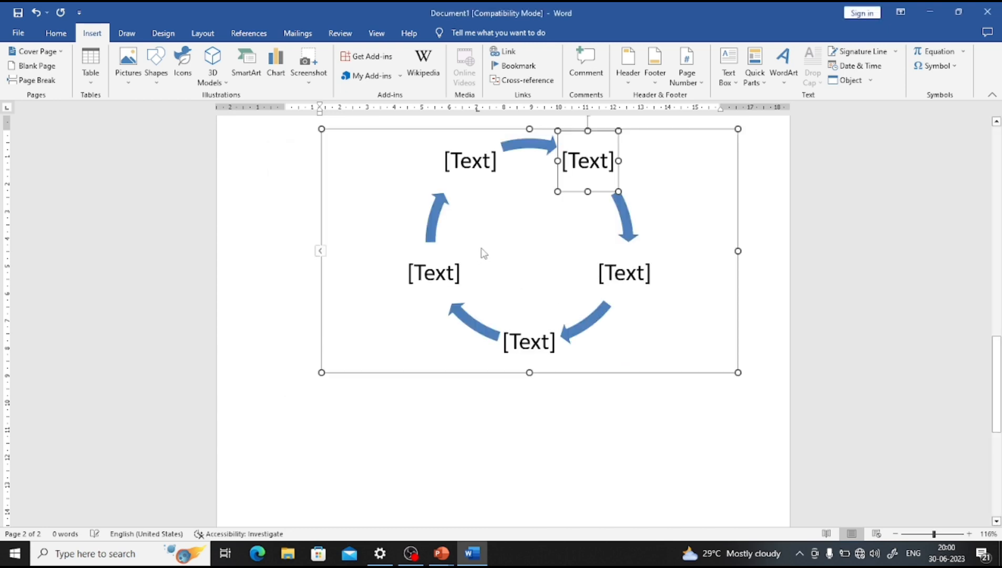
left_click_drag(475, 129, 512, 269)
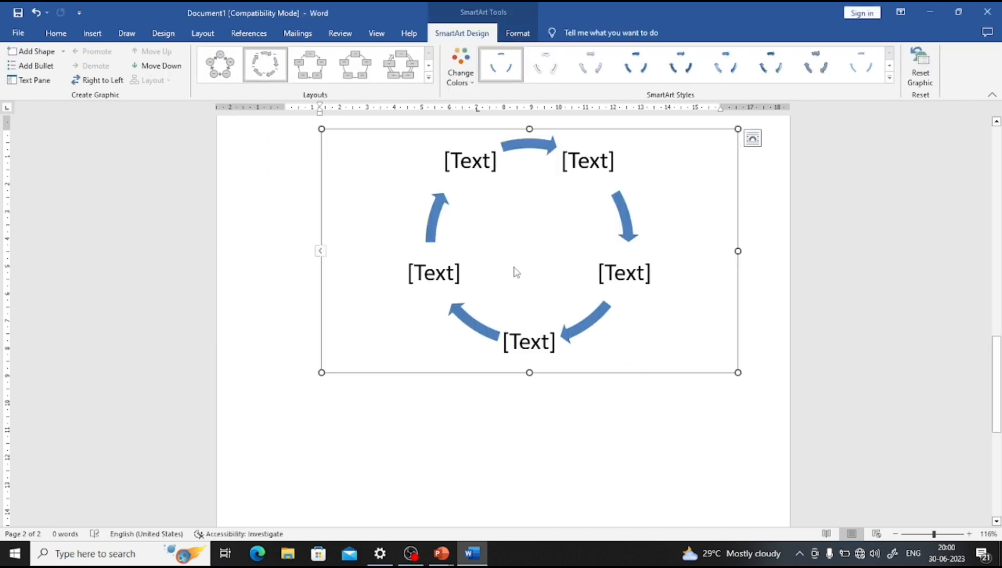
left_click(367, 183)
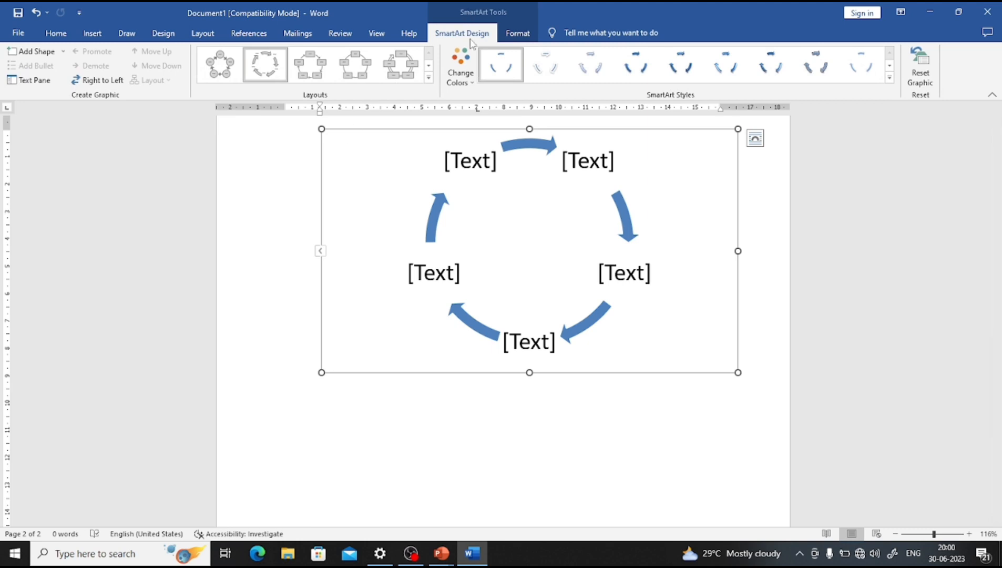
- Apply the tilted 3-D SmartArt style with blocky arrows to the cycle graphic and deselect it
left_click(518, 35)
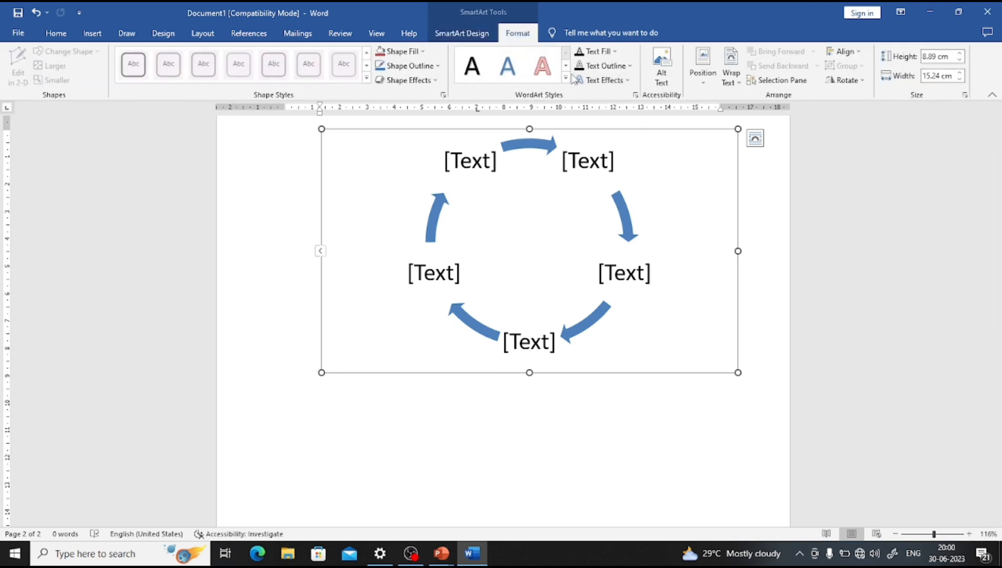
left_click(462, 34)
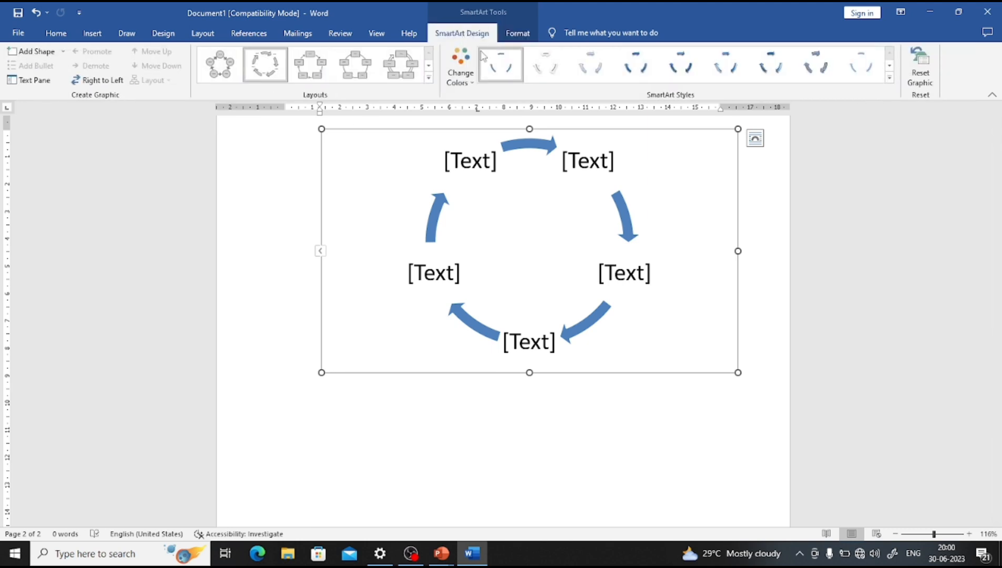
left_click(890, 78)
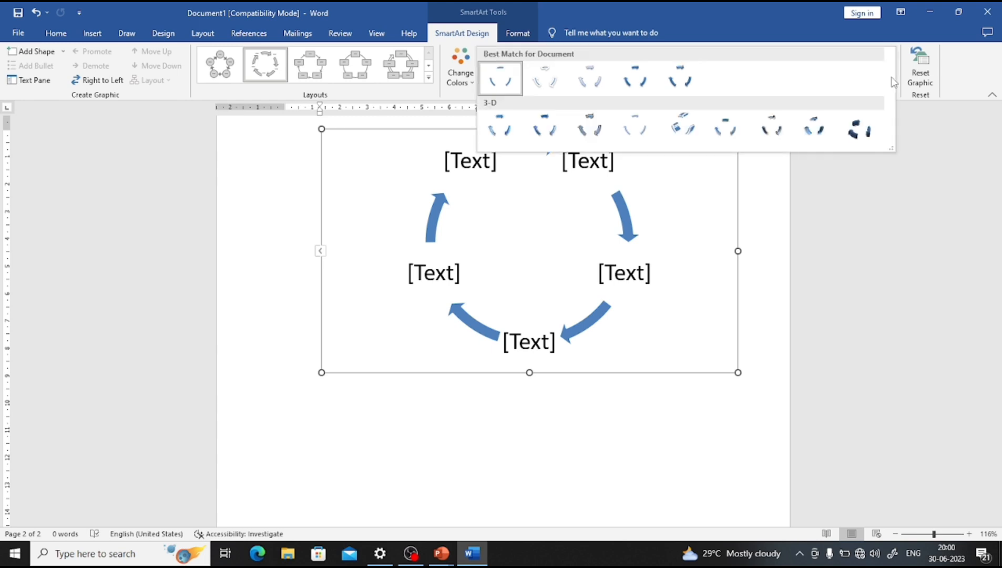
left_click(685, 128)
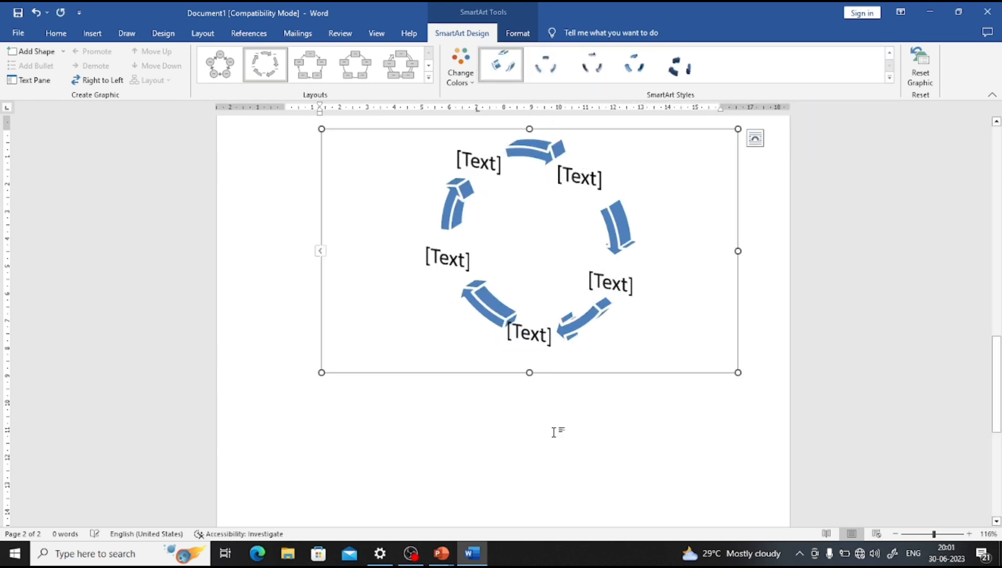
left_click(428, 434)
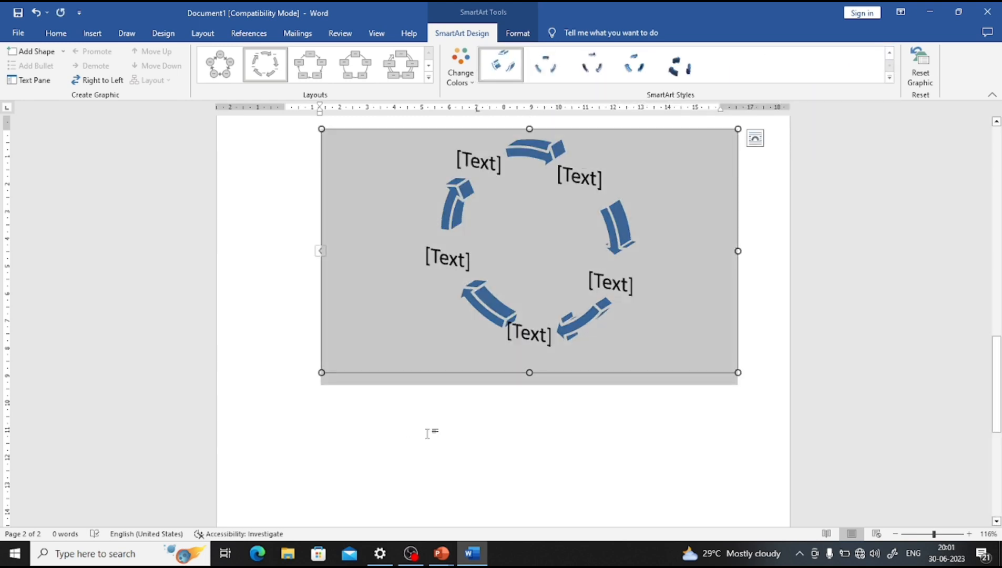
left_click(296, 474)
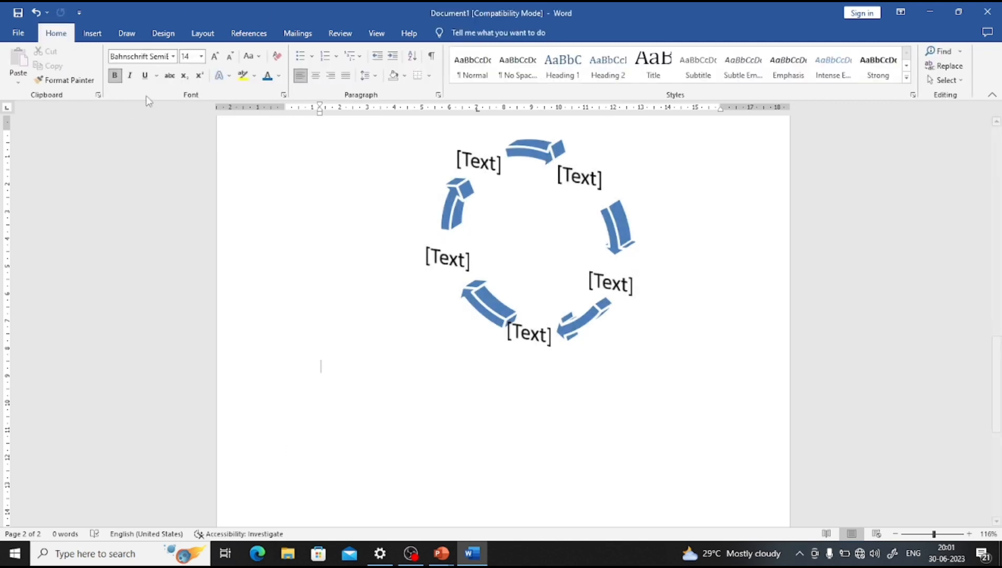
- Look through the Process and Matrix SmartArt categories and insert the basic three-level Pyramid graphic
left_click(92, 33)
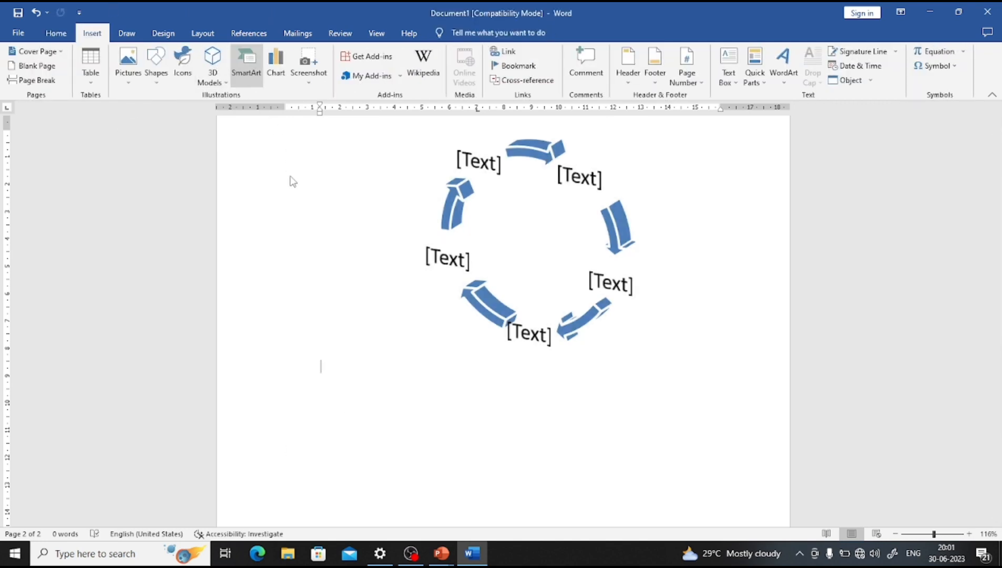
left_click(322, 230)
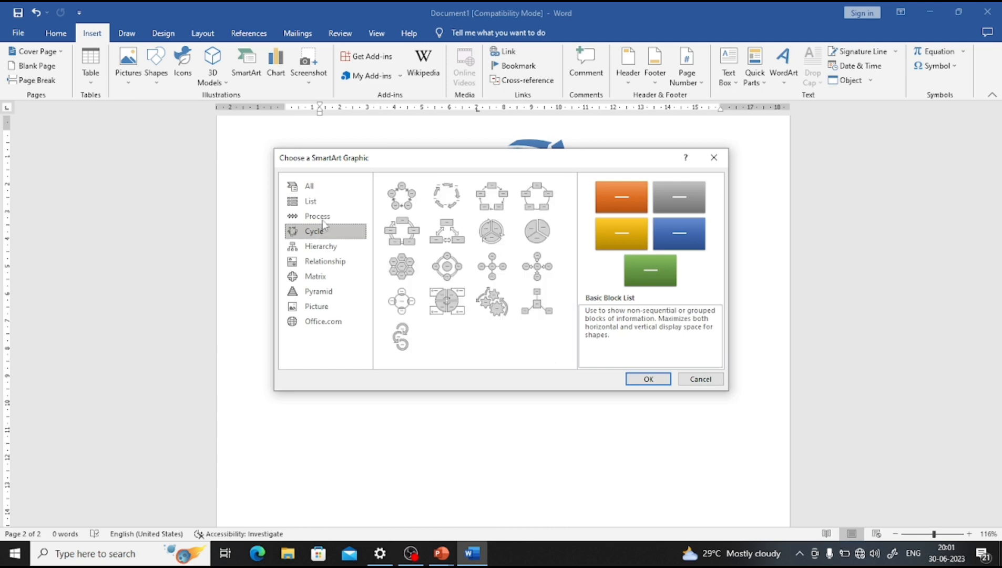
left_click(318, 216)
scroll(497, 293, "down", 5)
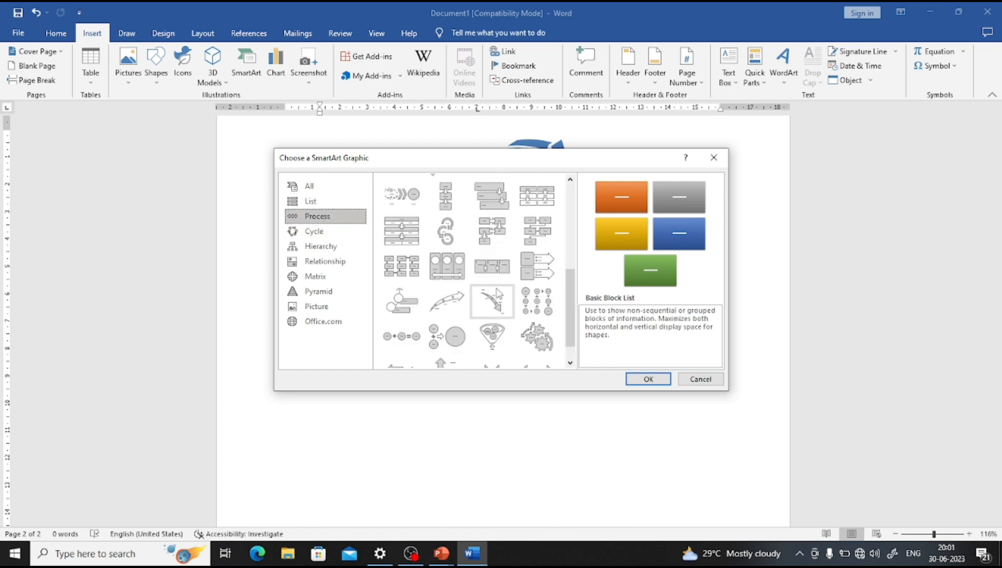
left_click(321, 276)
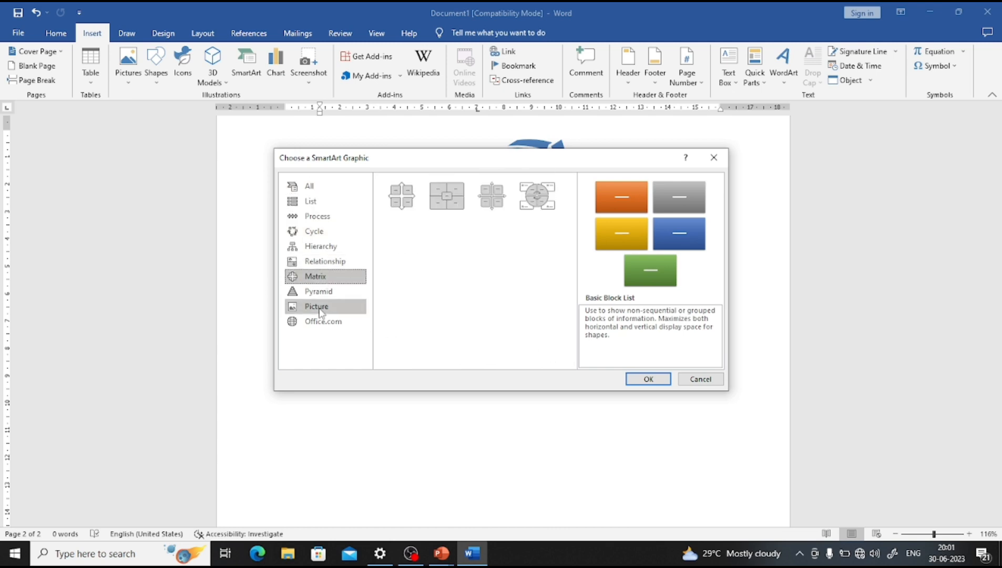
left_click(322, 292)
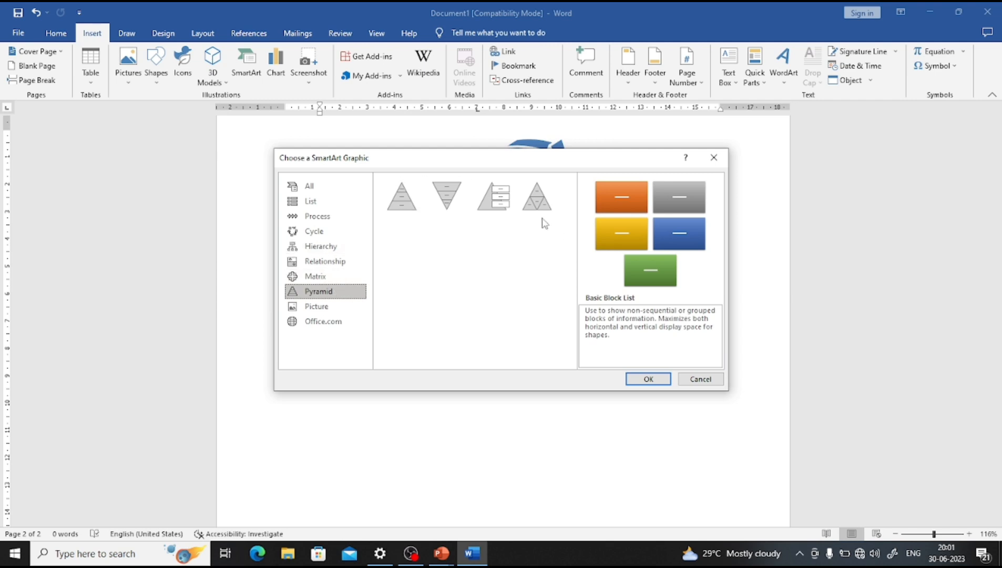
left_click(648, 378)
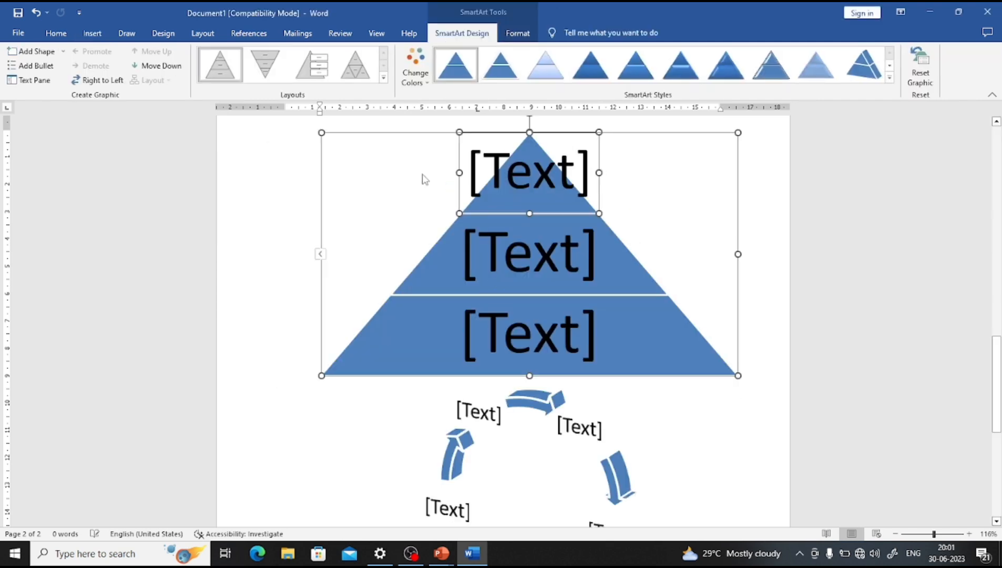
- Give the pyramid graphic a blue gradient SmartArt style and change its layout to a pyramid with three stacked text boxes
left_click(693, 271)
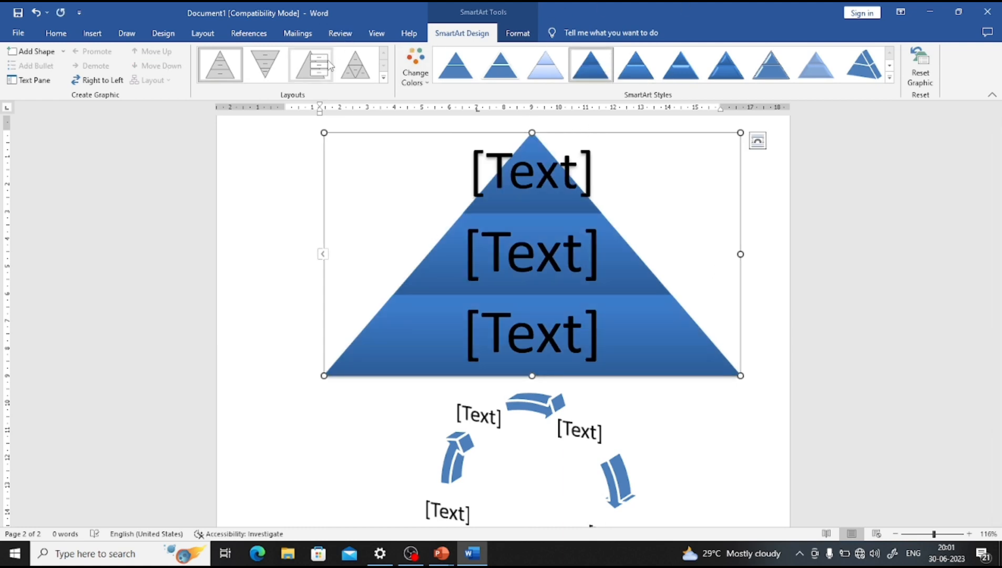
left_click(310, 64)
left_click(783, 270)
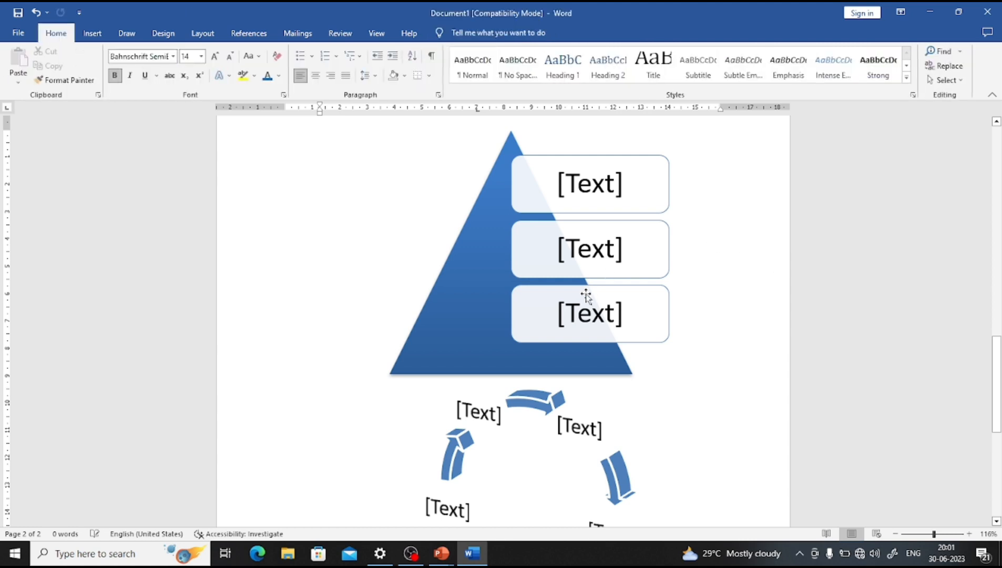
- Insert a WordArt text box in a black shadowed style near the start of the pyramid page
scroll(584, 293, "down", 3)
scroll(593, 292, "up", 5)
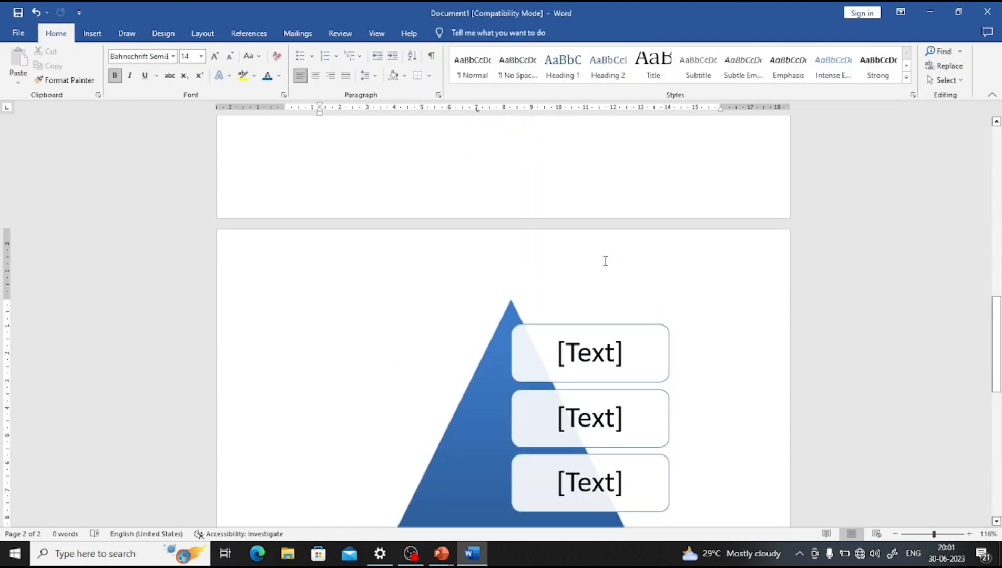
left_click(100, 31)
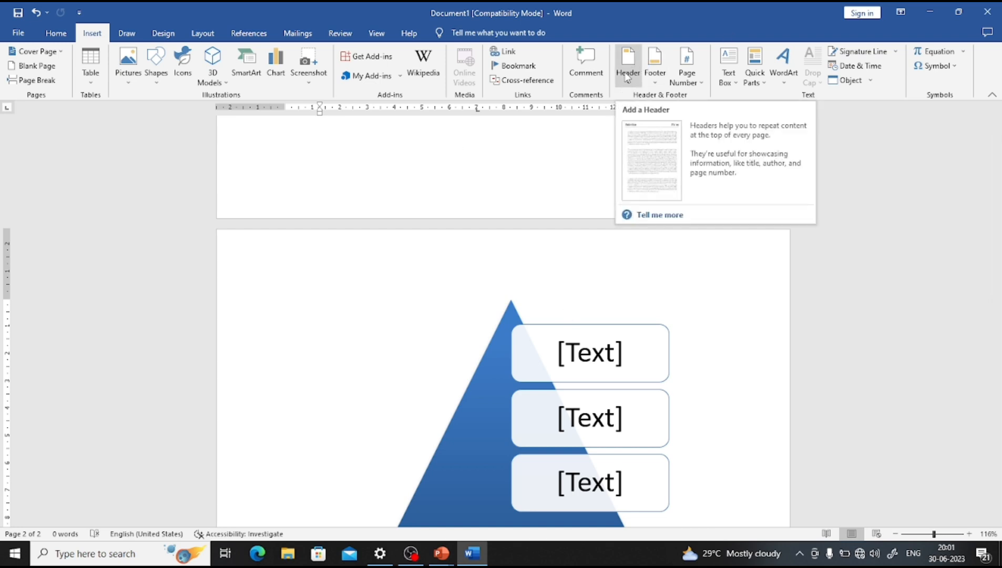
left_click(791, 87)
left_click(785, 177)
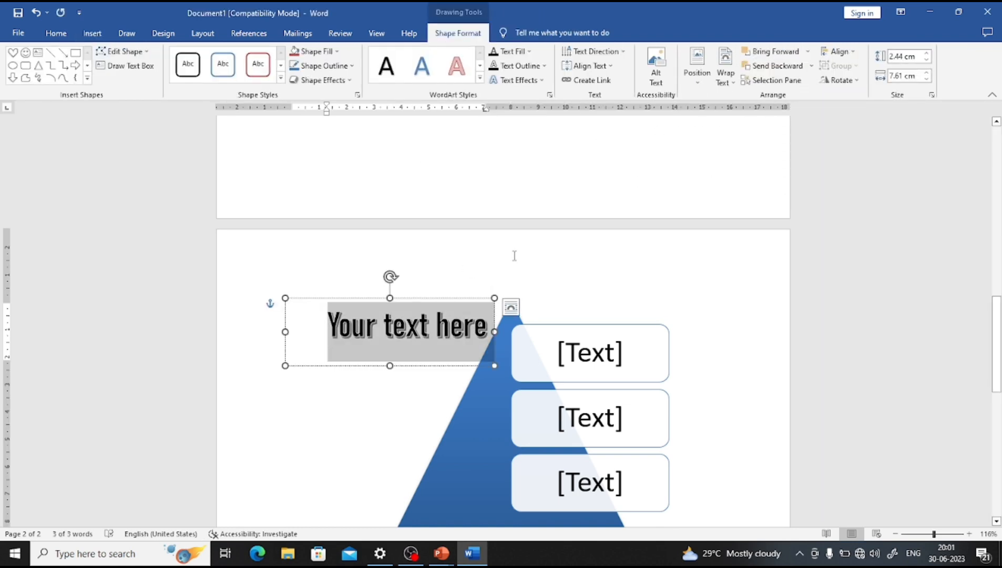
- Replace the WordArt placeholder text with "Programmer platform"
type("Pro")
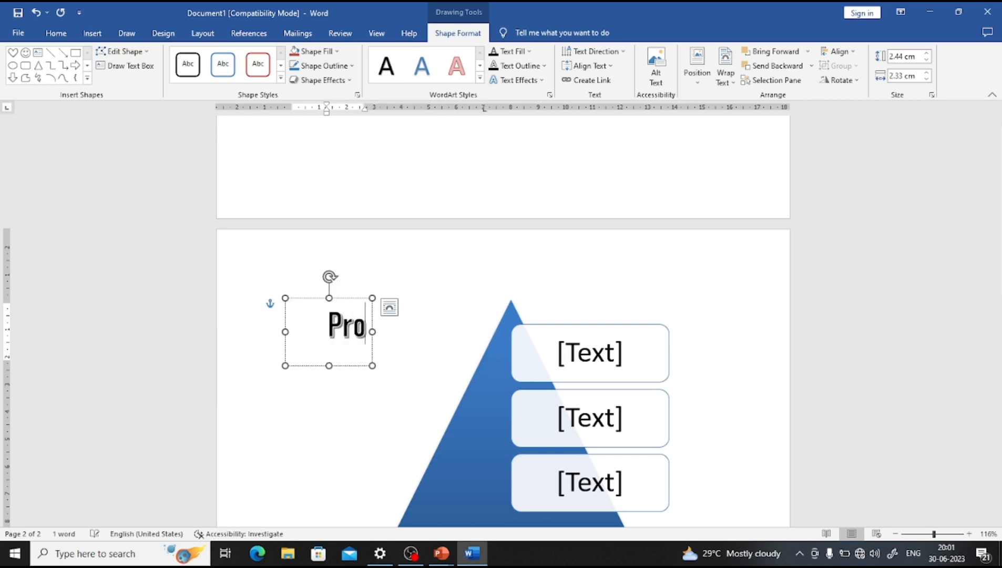
type("grammer")
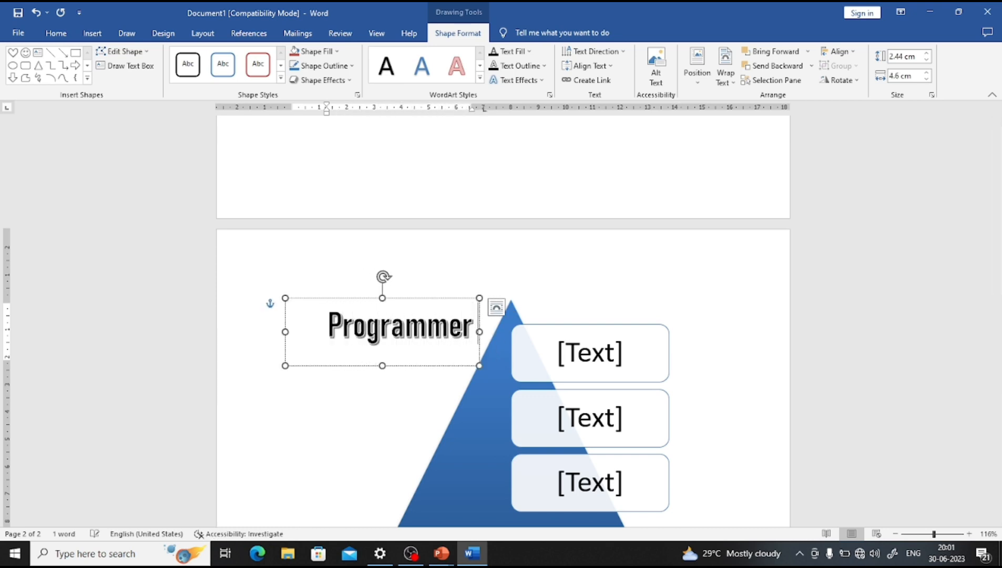
type(" platform")
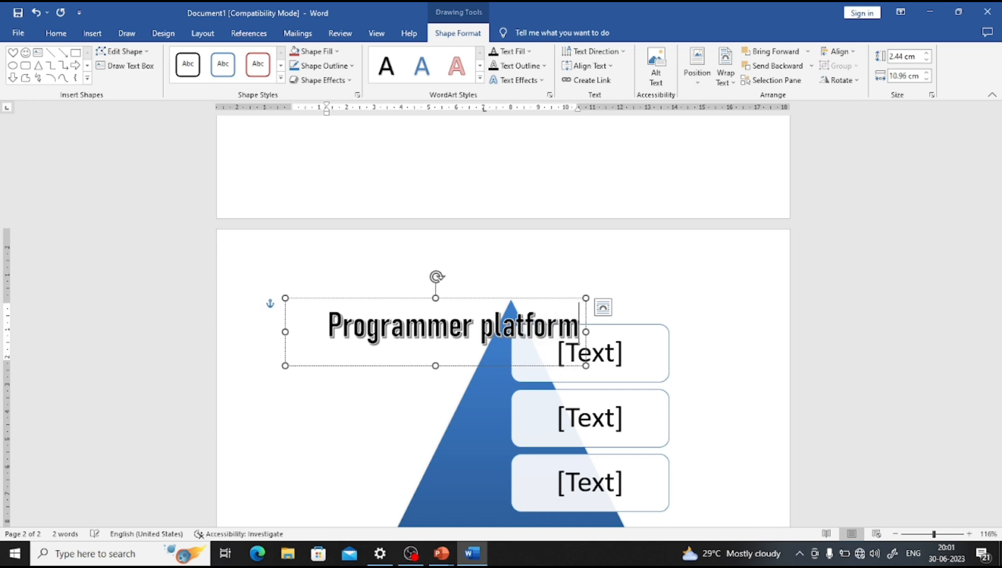
- Delete the pyramid SmartArt graphic and the cycle SmartArt graphic behind the WordArt
left_click(499, 386)
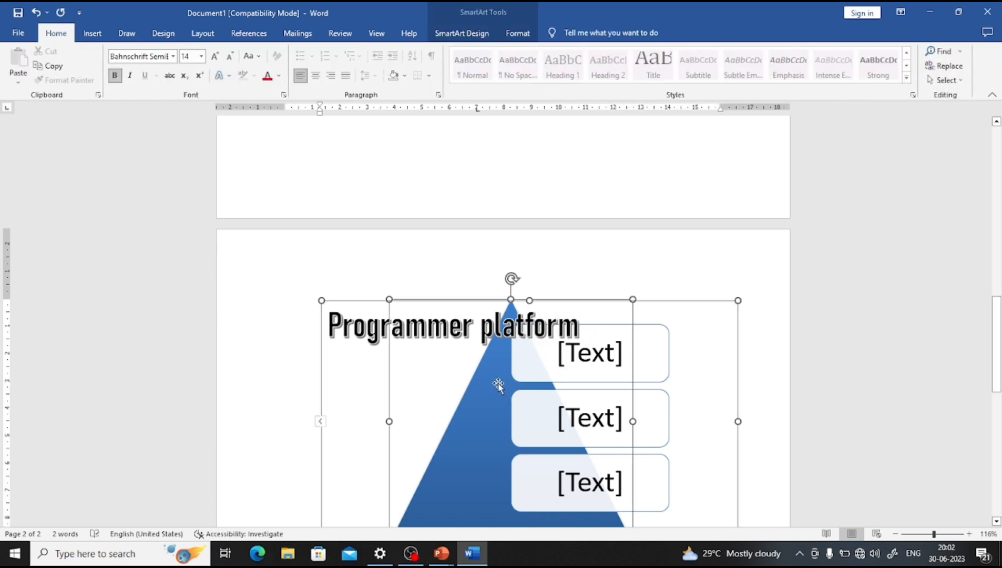
left_click(656, 301)
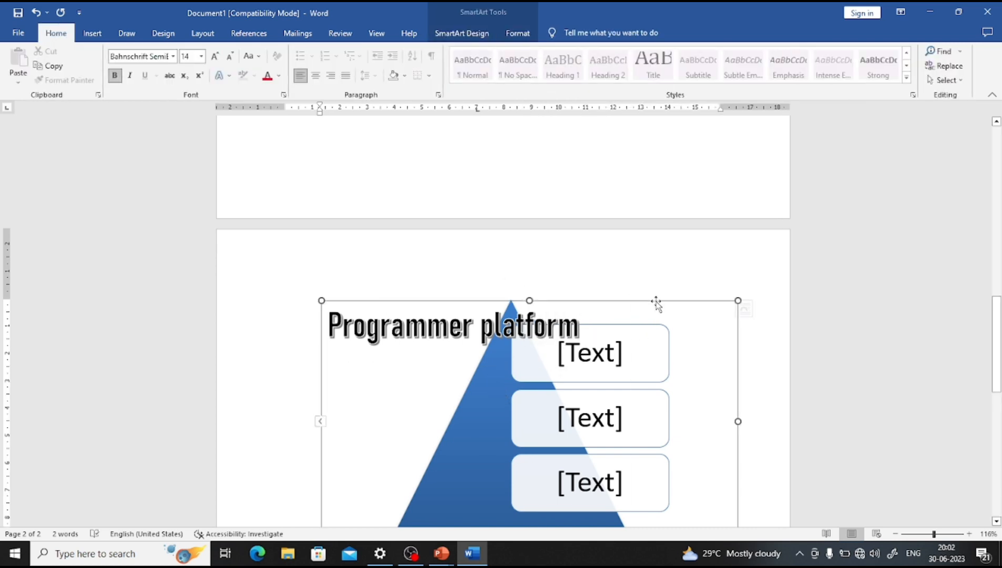
key("Delete")
left_click(543, 366)
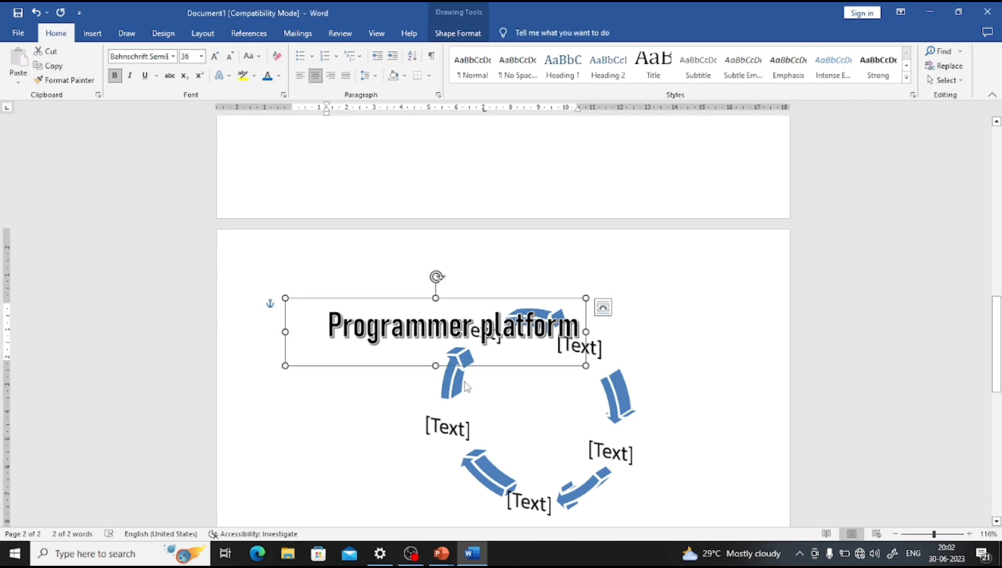
left_click(570, 414)
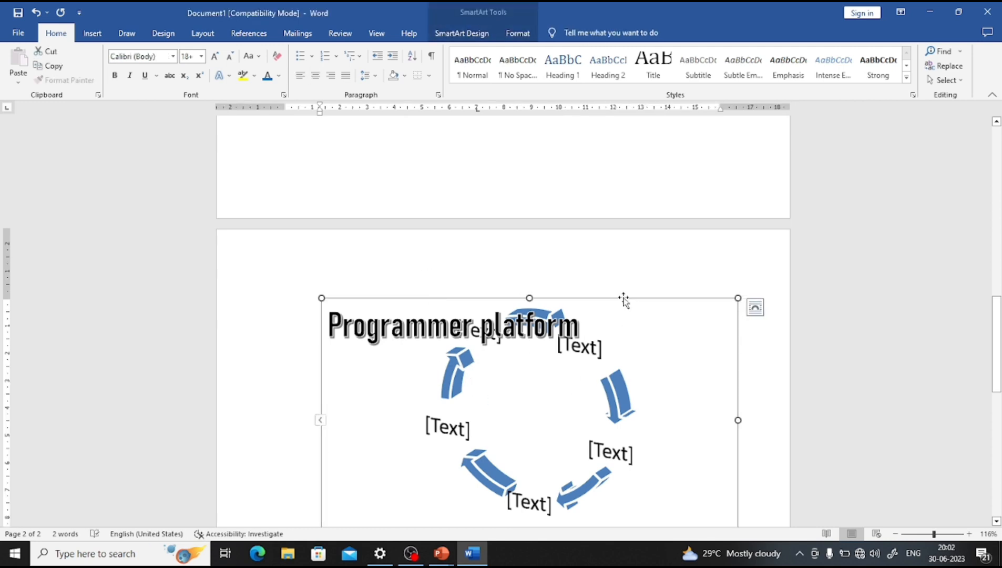
key("Delete")
- Curve the WordArt text with the Arch follow-path transform and enlarge its box to 4.13 cm high and 16.13 cm wide
left_click(515, 350)
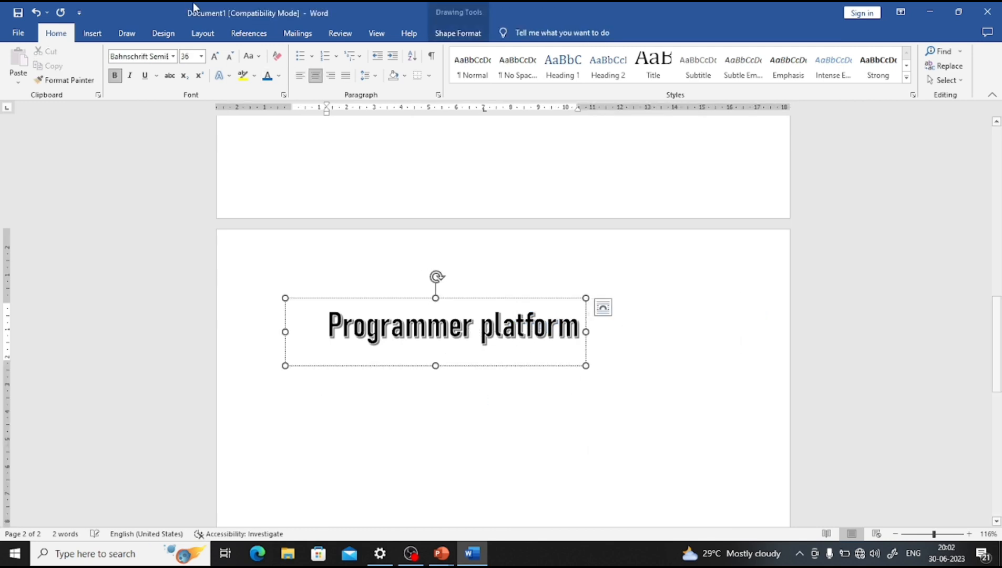
left_click(466, 31)
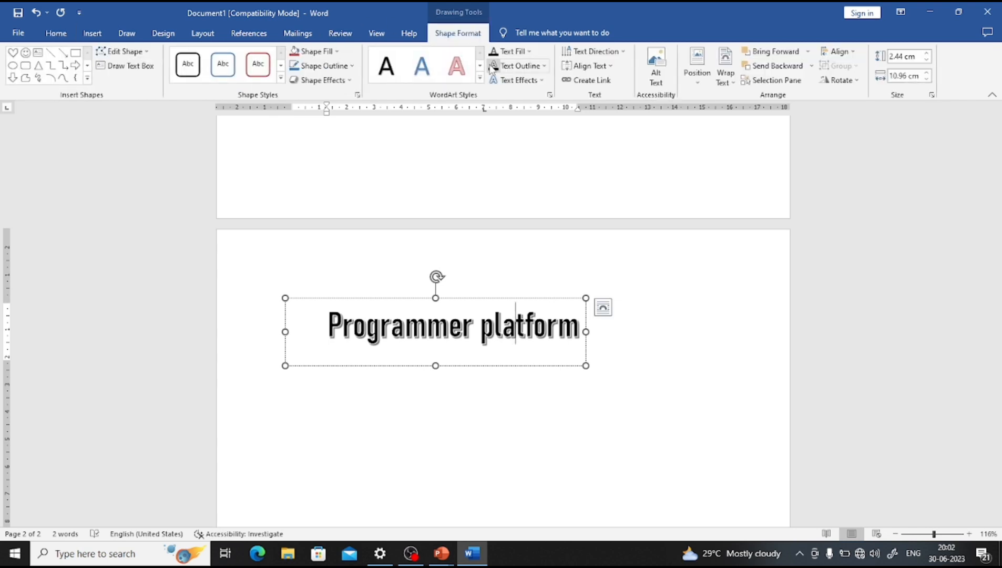
left_click(480, 78)
left_click(511, 15)
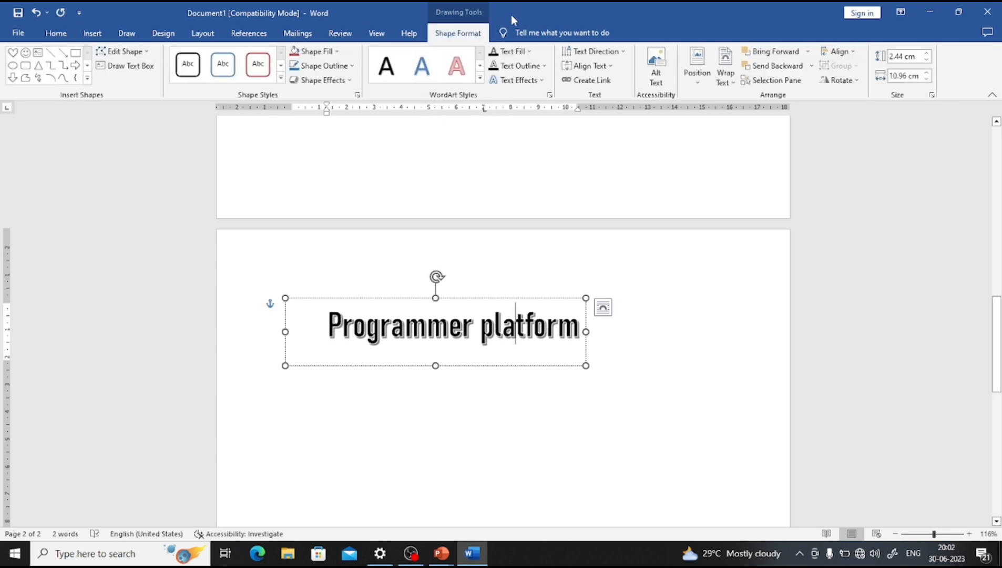
left_click(534, 86)
mouse_move(540, 199)
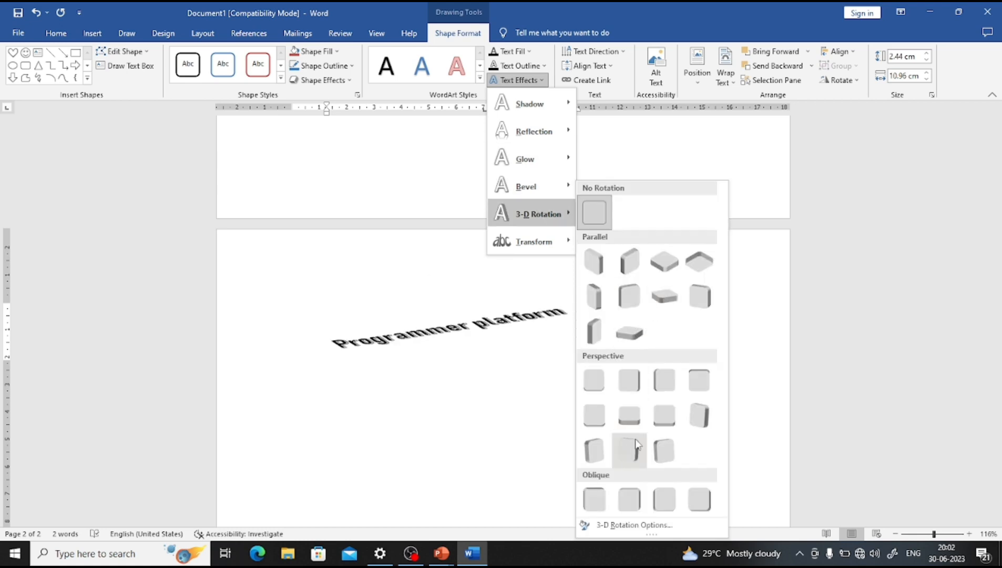
mouse_move(550, 234)
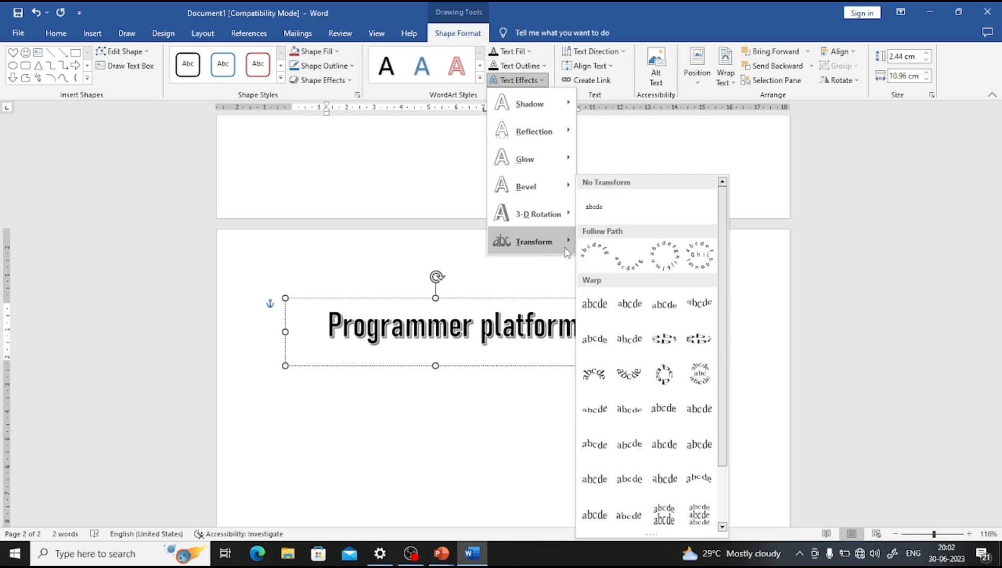
left_click(593, 255)
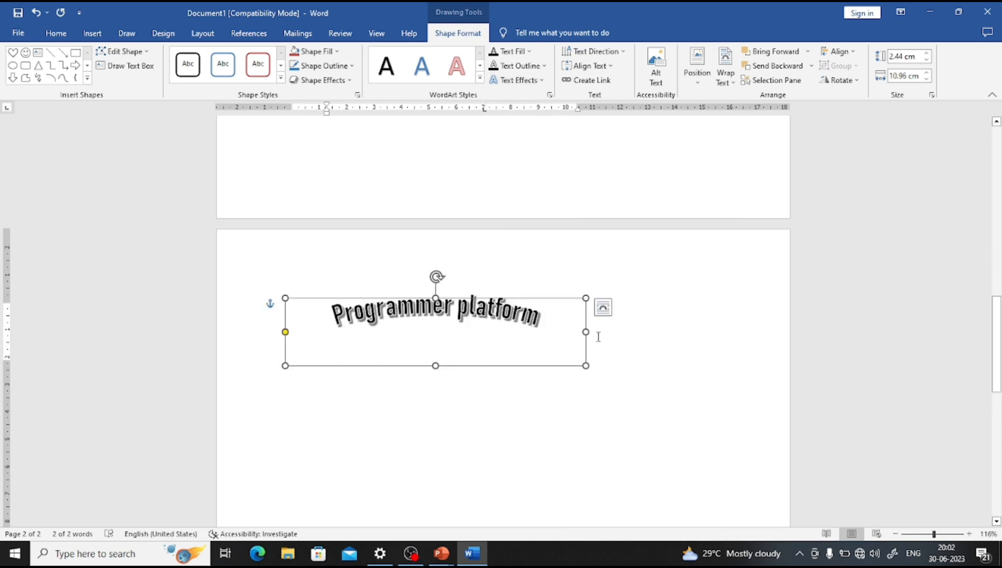
left_click_drag(628, 329, 727, 331)
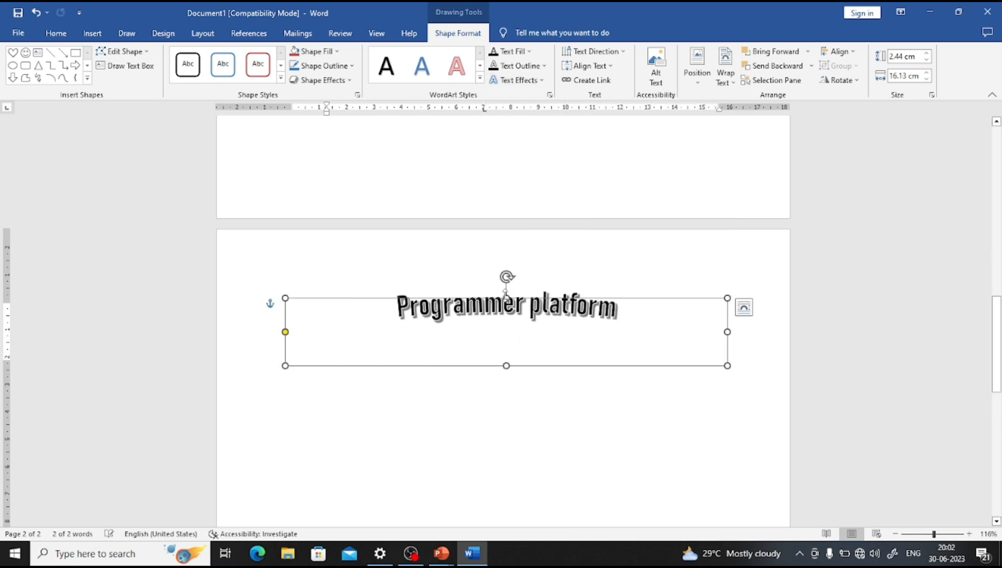
left_click_drag(506, 298, 506, 251)
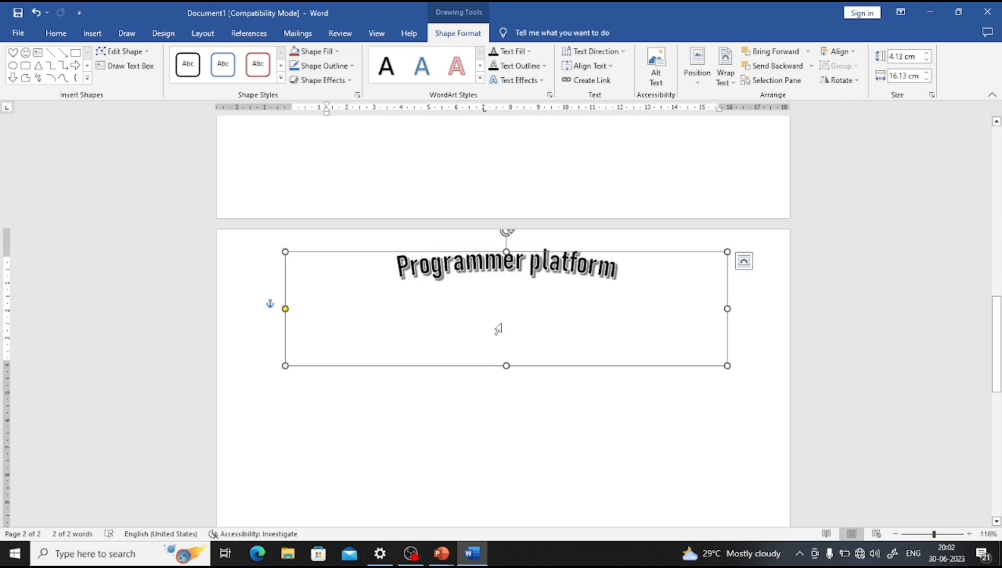
- Apply a red glow of the second-largest size to the "Programmer platform" WordArt text and deselect it
left_click(397, 274)
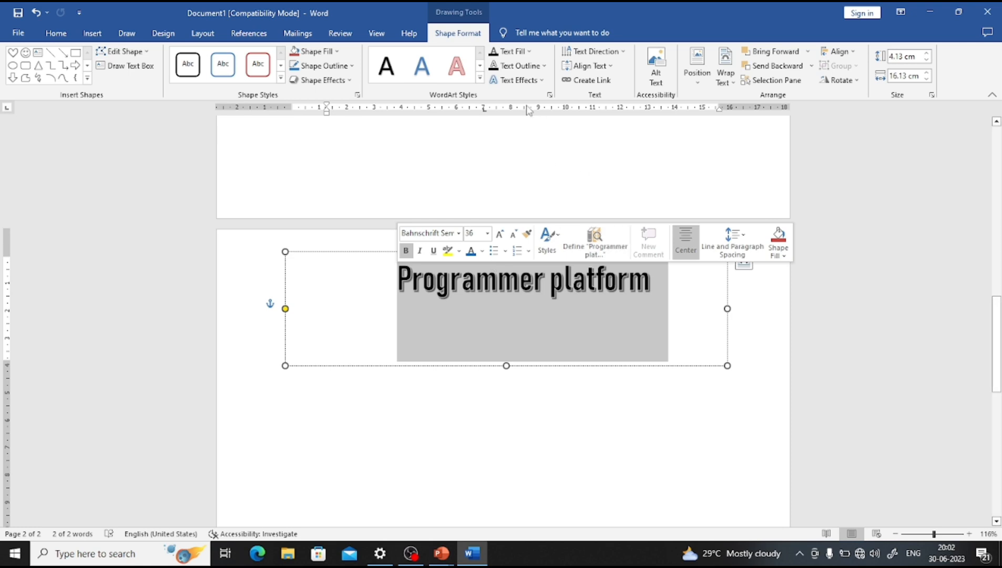
left_click(508, 82)
mouse_move(526, 159)
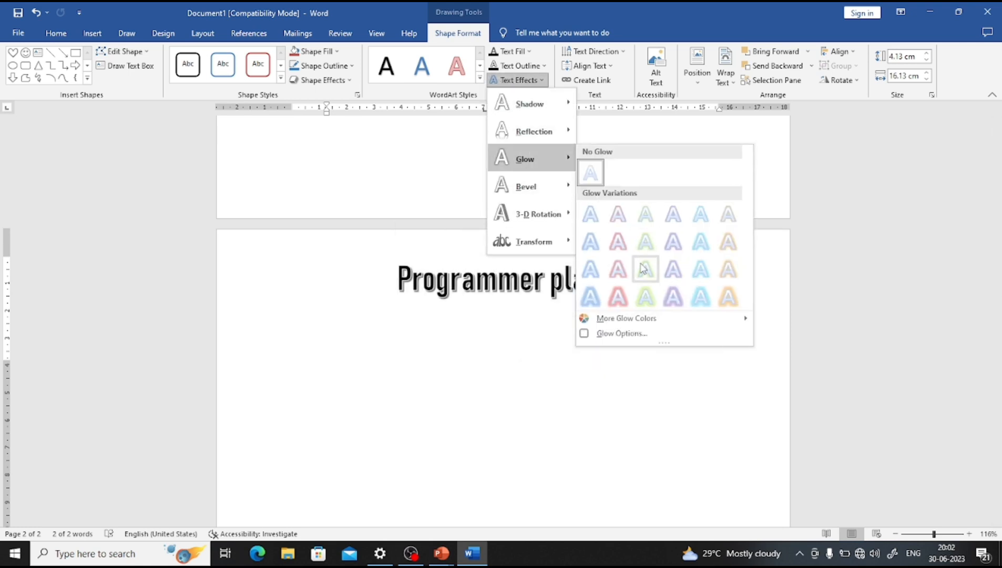
left_click(618, 268)
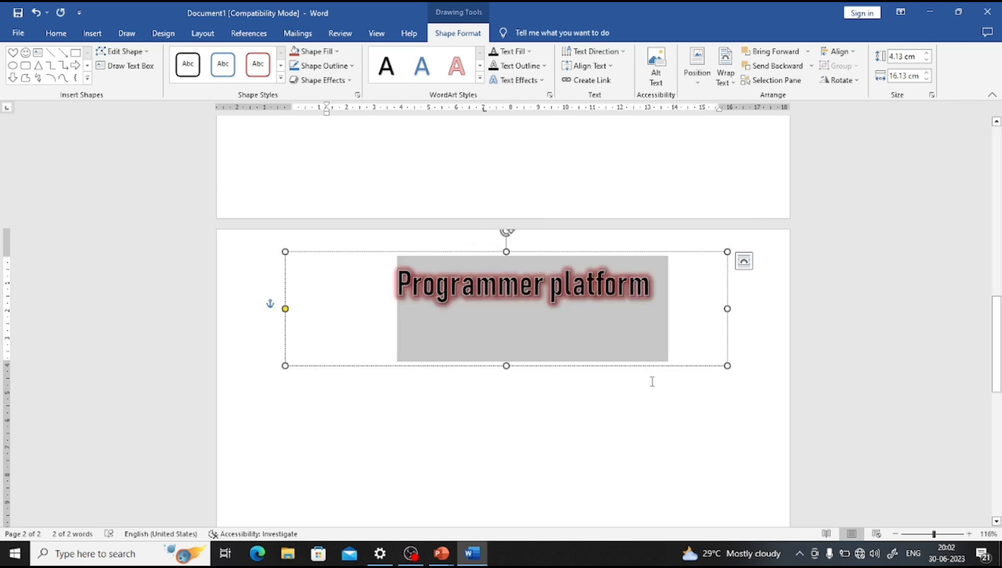
left_click(653, 399)
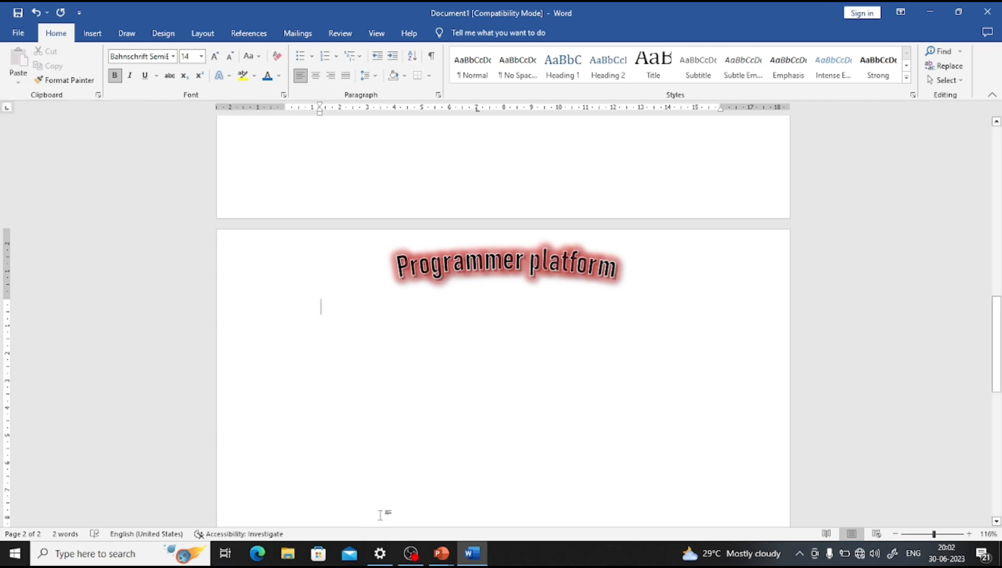
- Switch to the open PowerPoint presentation
mouse_move(442, 553)
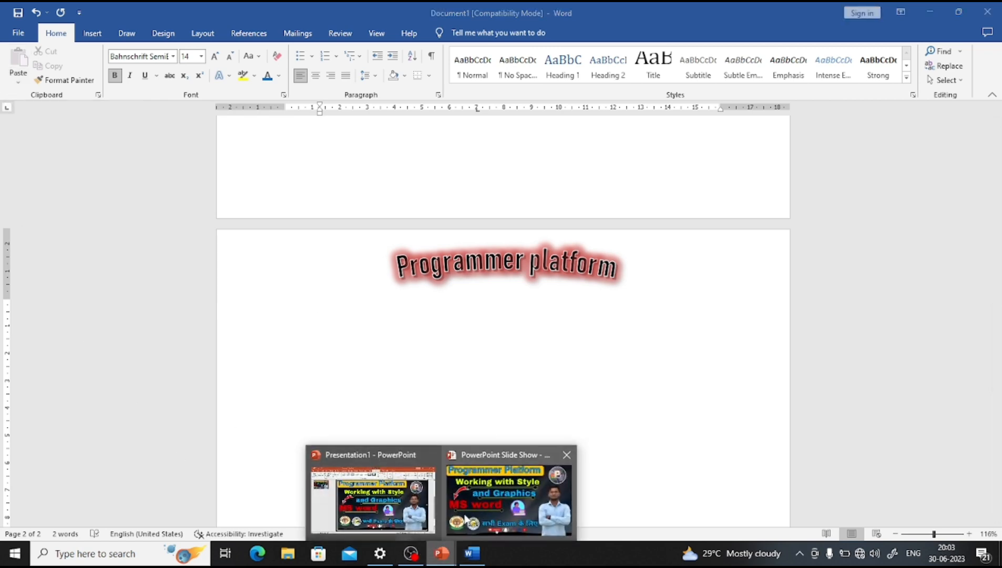